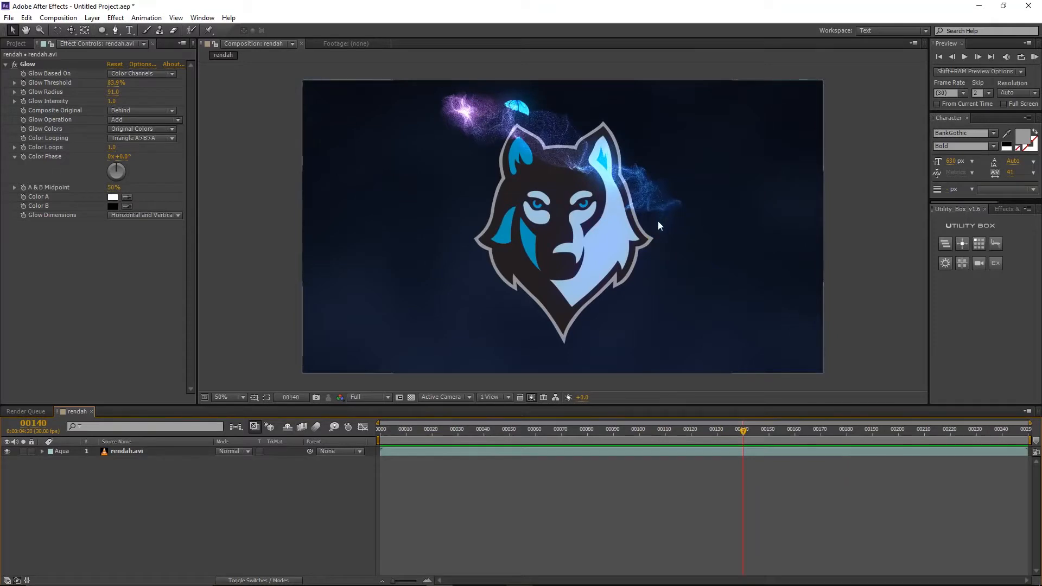
Start a new project without saving the changes to the open wolf logo project
left_click_drag(688, 434, 641, 422)
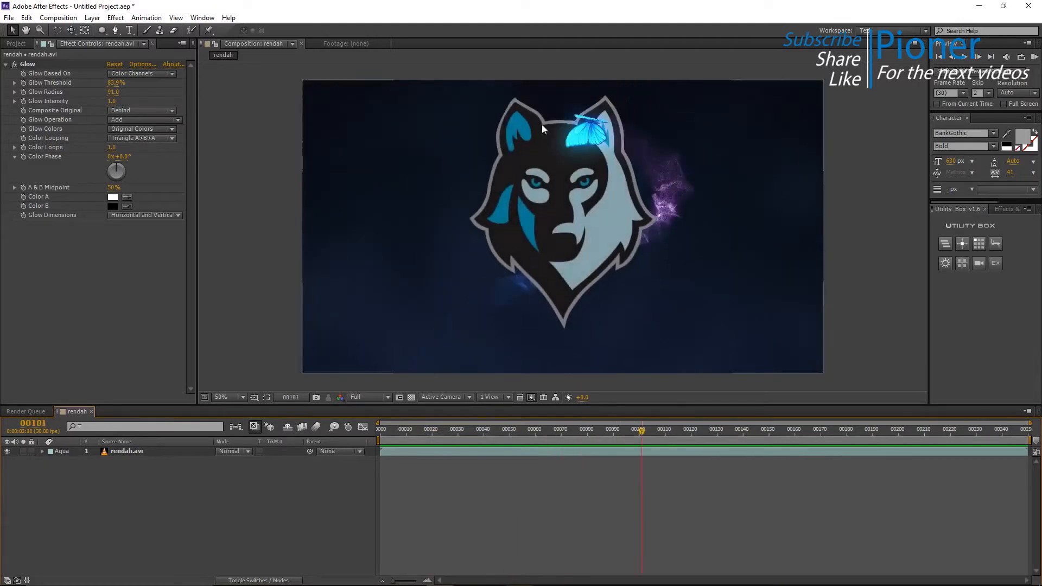
left_click(9, 17)
mouse_move(33, 29)
left_click(214, 28)
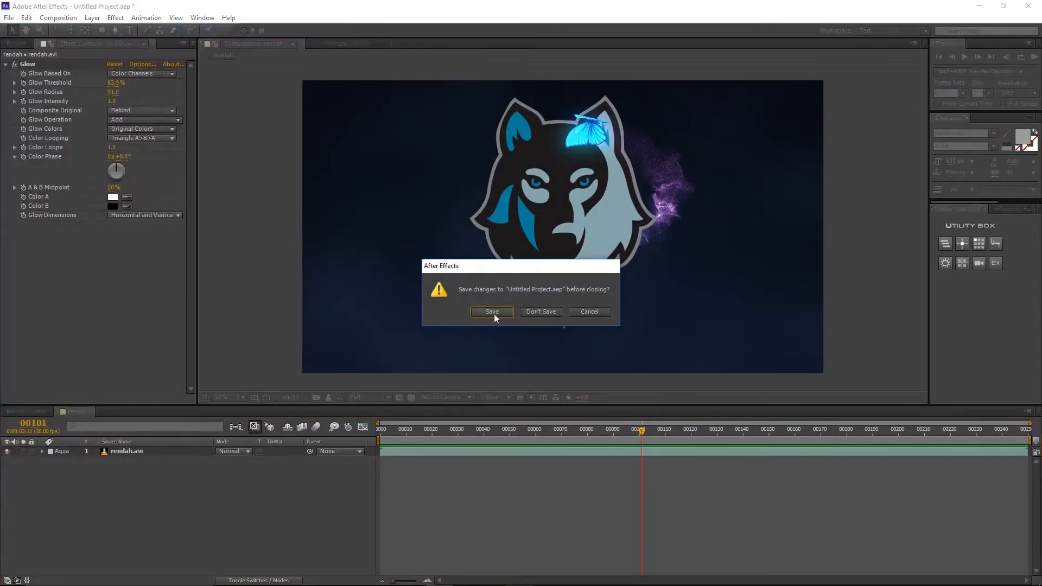
left_click(534, 313)
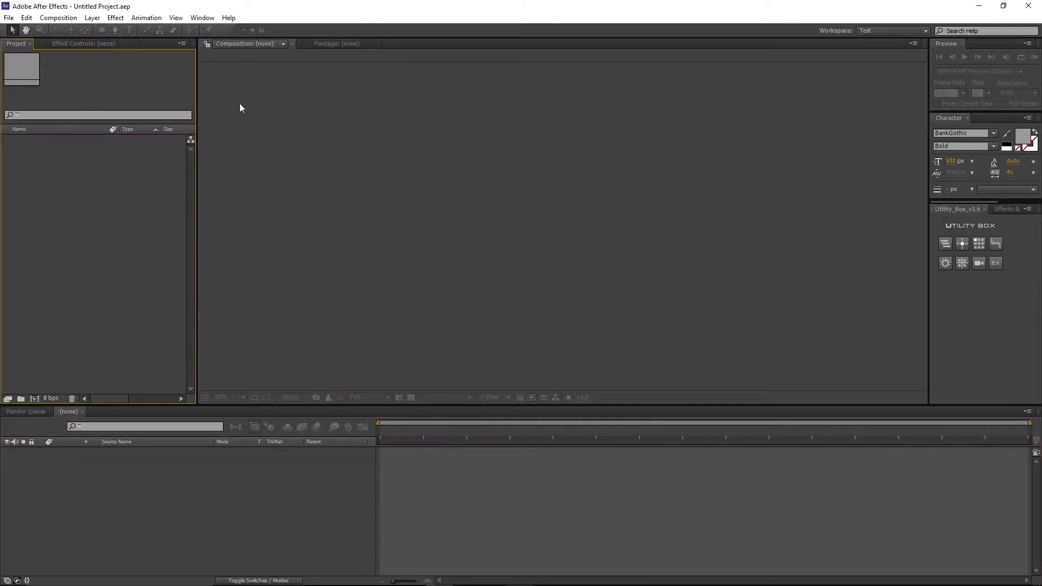
left_click(59, 17)
left_click(69, 8)
double_click(74, 185)
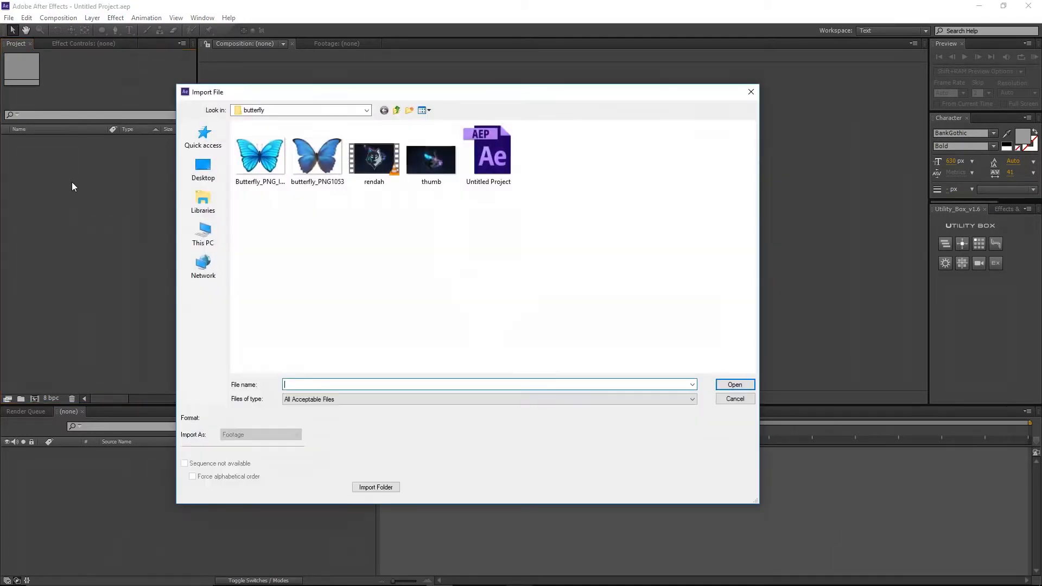
double_click(282, 156)
left_click_drag(35, 142, 34, 397)
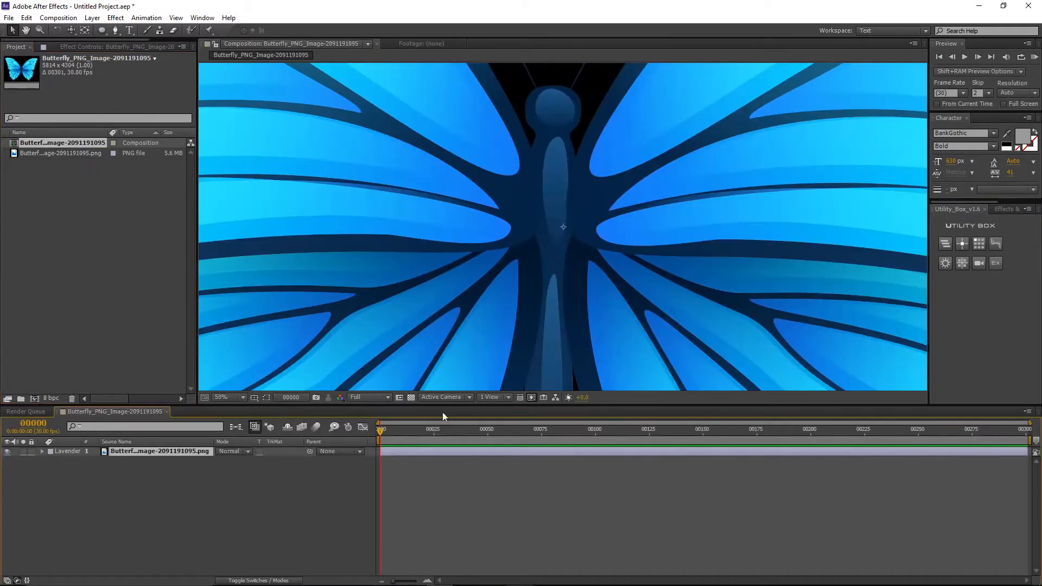
Display the transparency grid behind the butterfly to inspect the image's transparent background
key("comma")
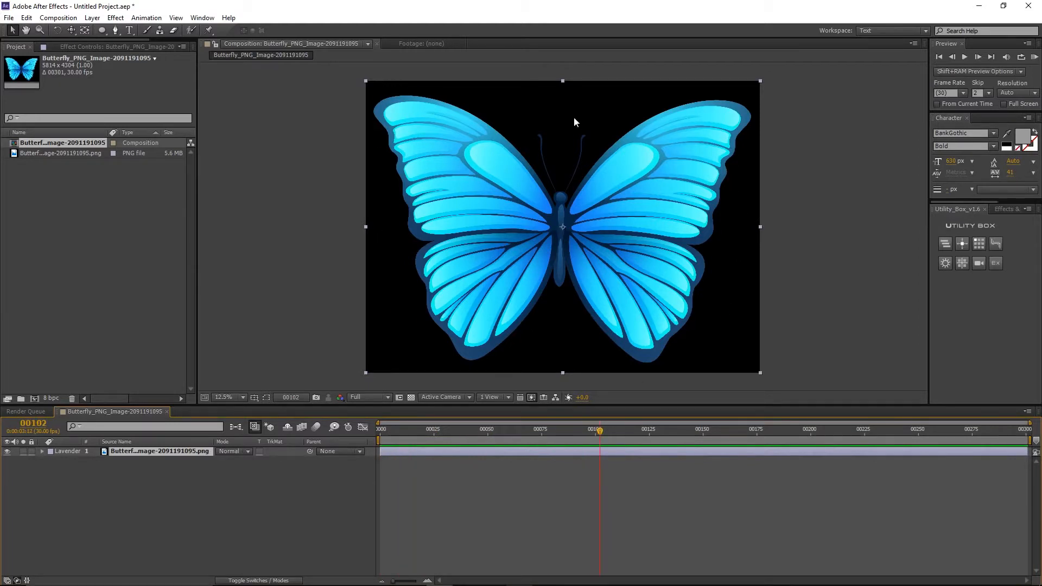
scroll(539, 197, "up", 2)
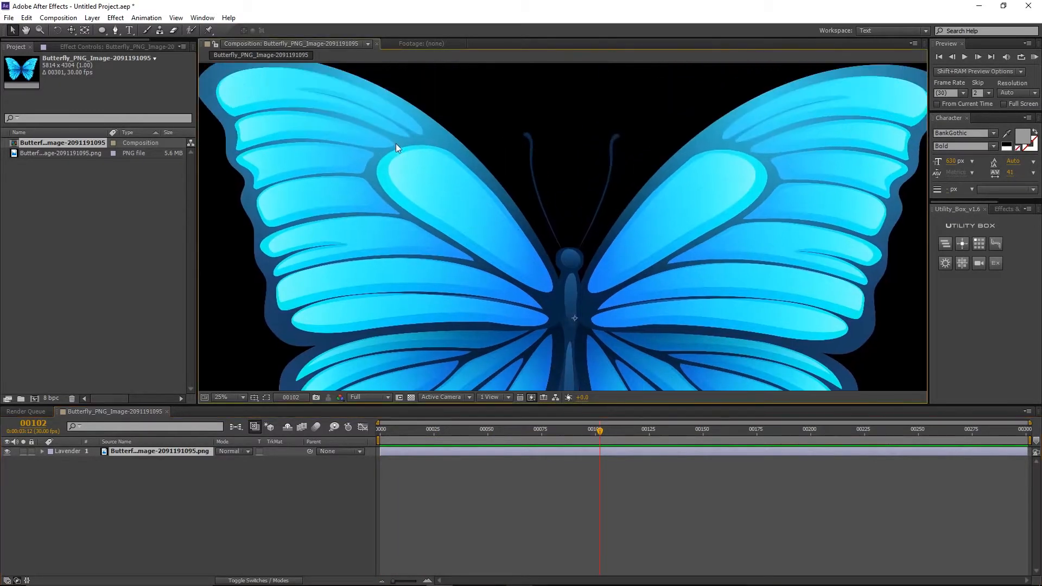
scroll(503, 142, "down", 1)
left_click_drag(526, 207, 495, 160)
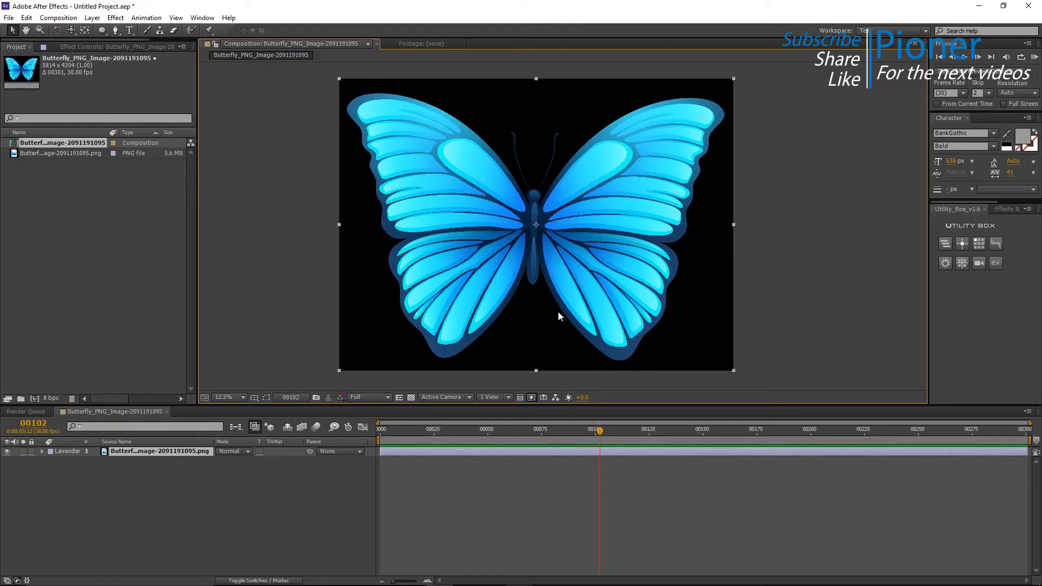
left_click(410, 397)
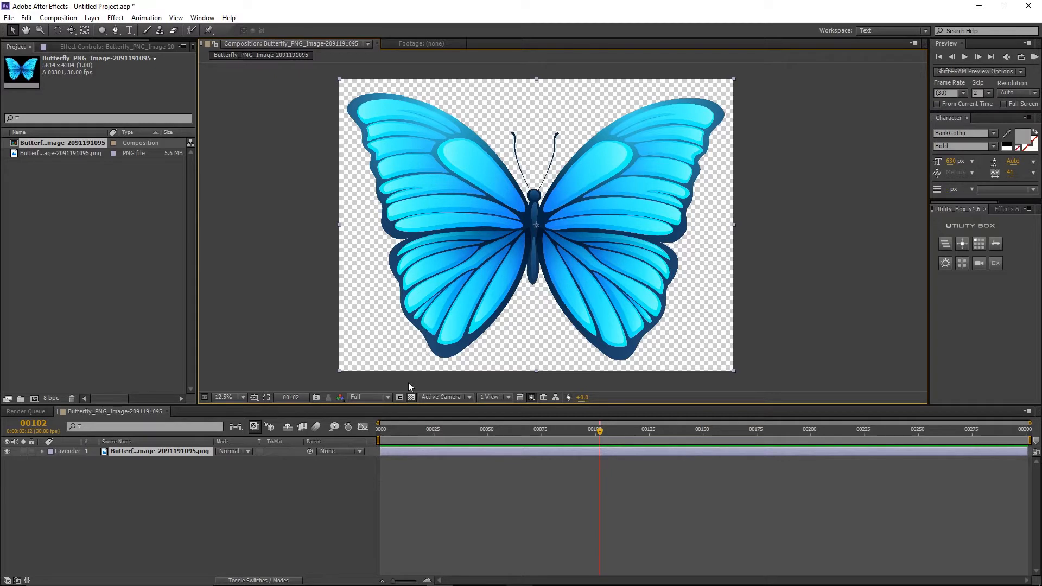
key("g")
left_click(424, 107)
scroll(381, 101, "up", 1)
left_click_drag(551, 220, 506, 237)
left_click(508, 261)
left_click(527, 292)
left_click_drag(528, 318, 529, 324)
scroll(566, 326, "down", 1)
left_click_drag(593, 309, 516, 224)
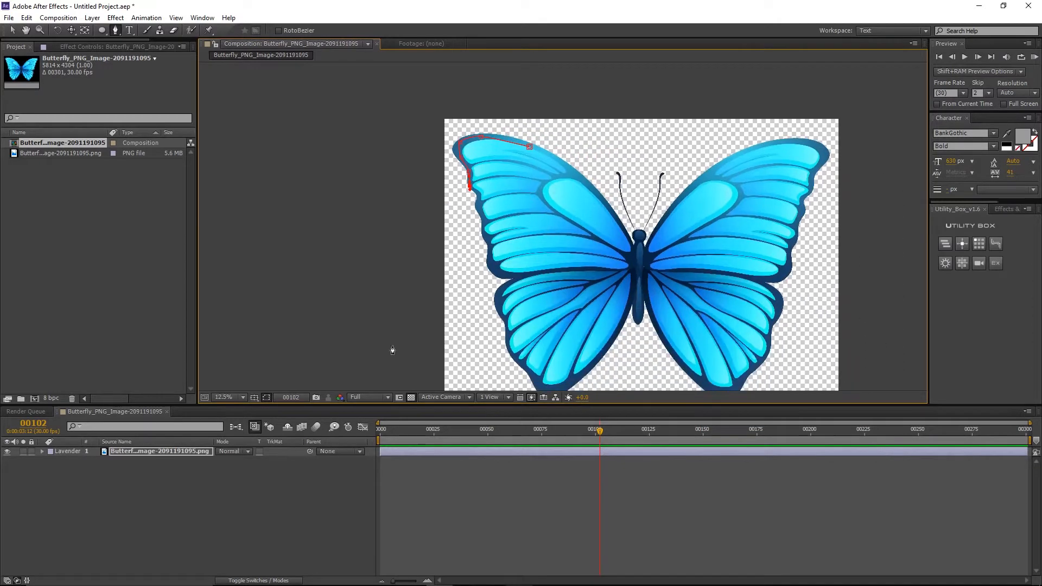
left_click(180, 454)
key("m")
left_click(140, 463)
key("Delete")
scroll(514, 242, "down", 1)
scroll(559, 228, "up", 1)
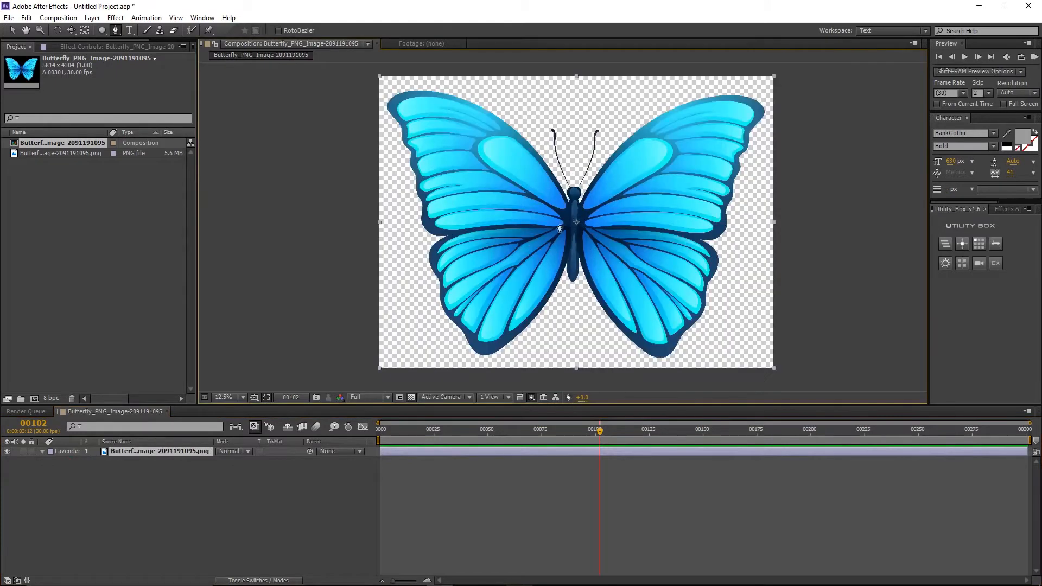
left_click_drag(524, 213, 471, 217)
left_click(477, 458)
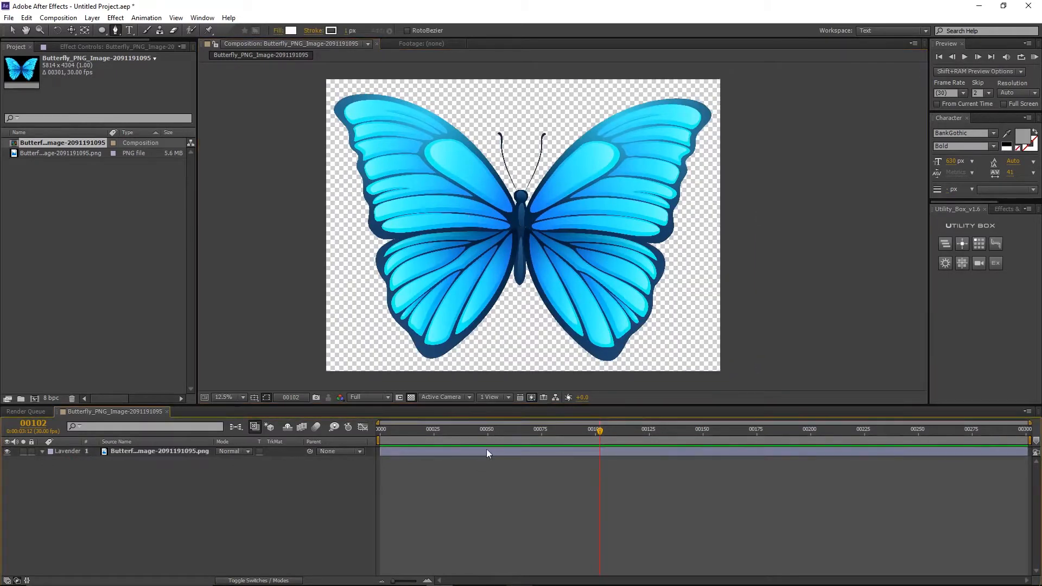
Set the butterfly composition's size to 1500 x 1500 px and its duration to 600 frames
left_click(165, 459)
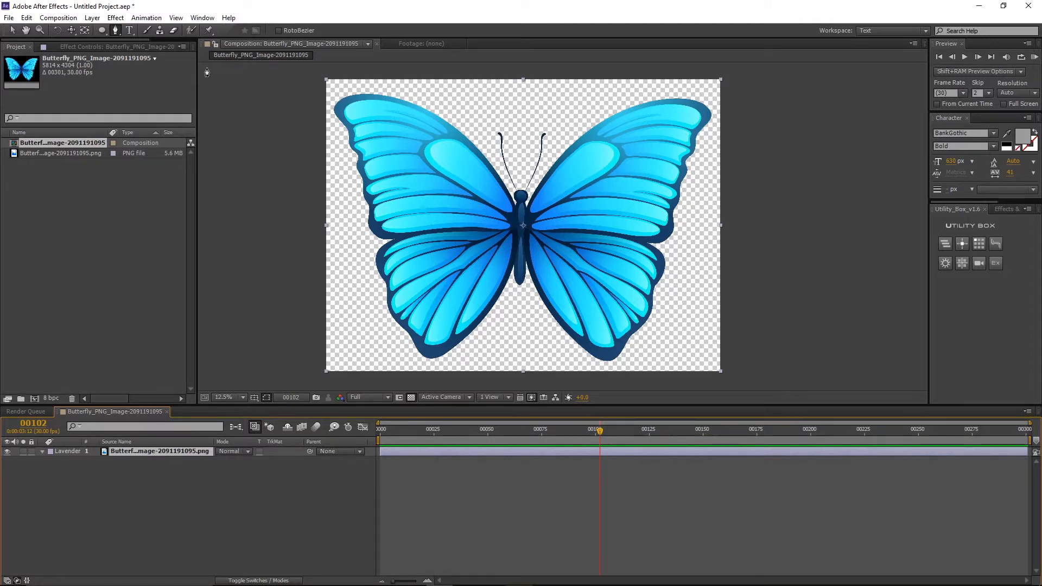
left_click(60, 18)
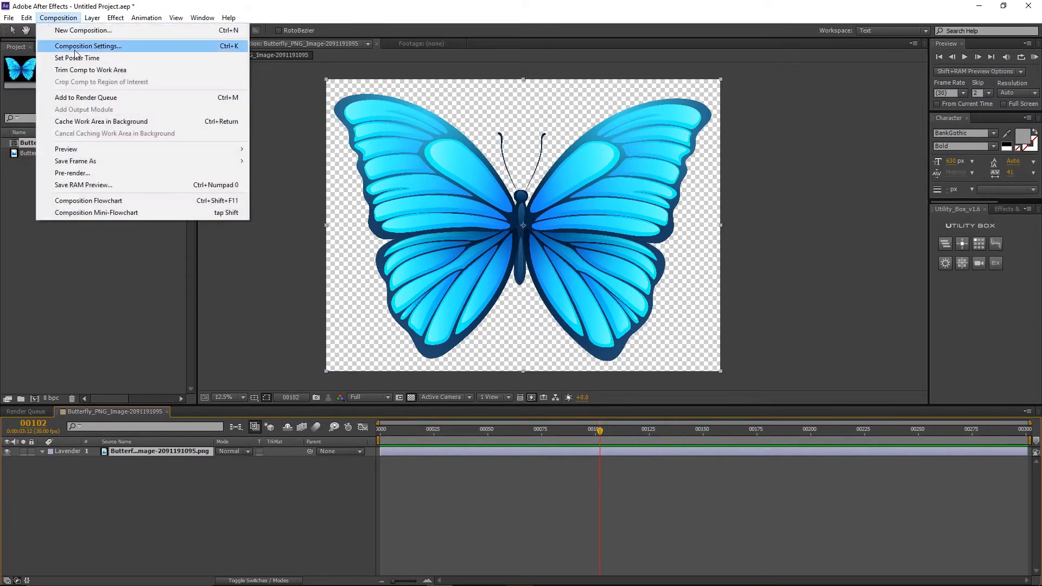
left_click(73, 46)
left_click(164, 158)
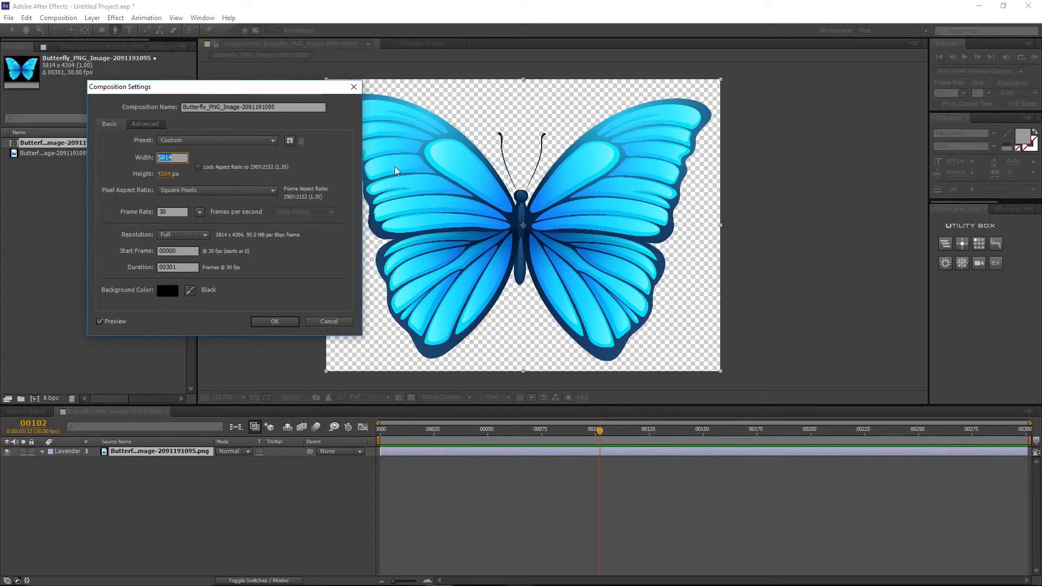
type("1500")
key("Tab")
type("1500")
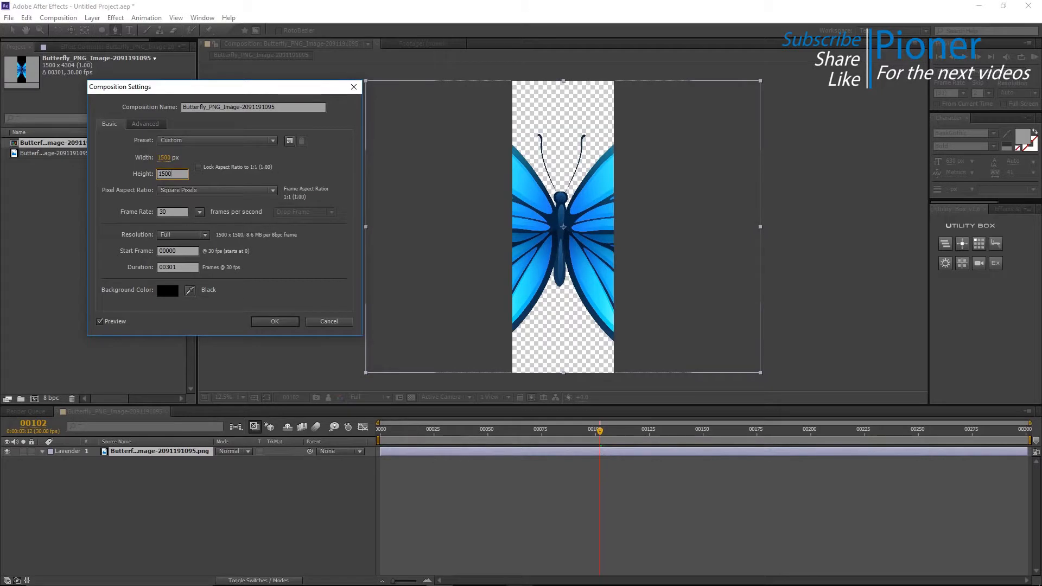
double_click(177, 268)
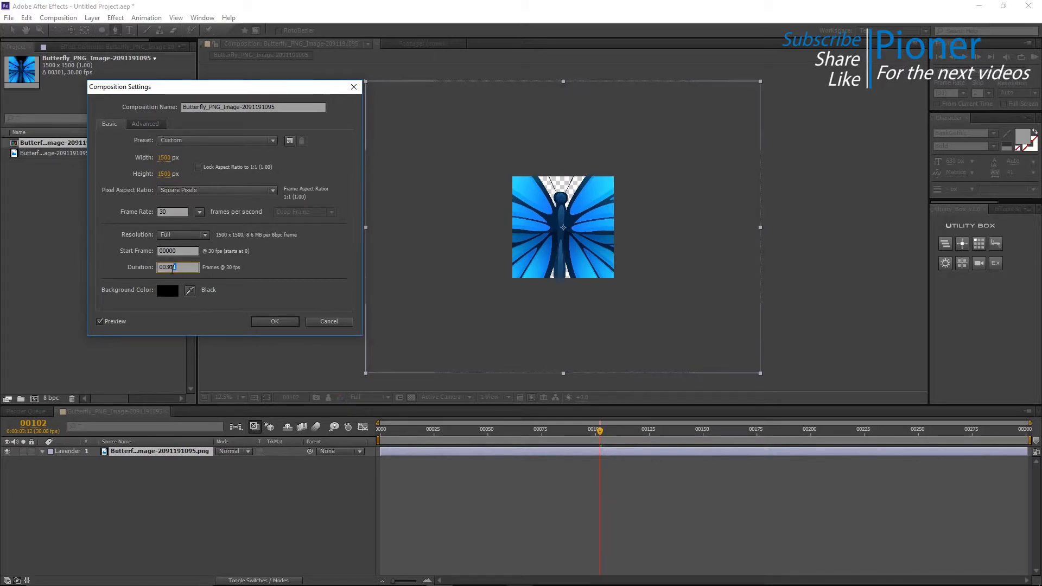
type("600")
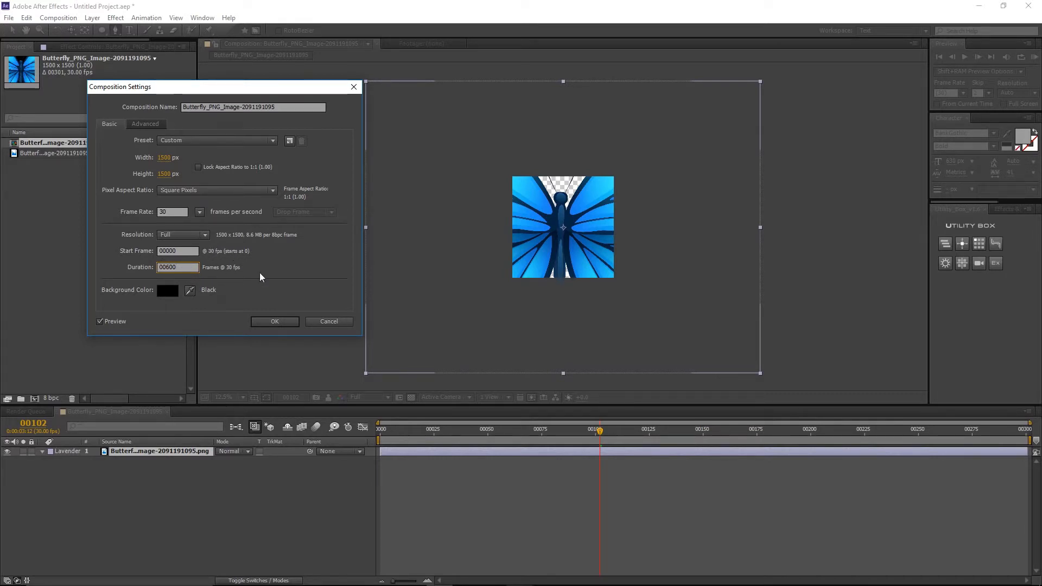
left_click(279, 324)
Scale the butterfly layer down to 26% so both wings fit inside the composition
key("s")
left_click_drag(238, 460, 198, 471)
left_click_drag(198, 470, 201, 471)
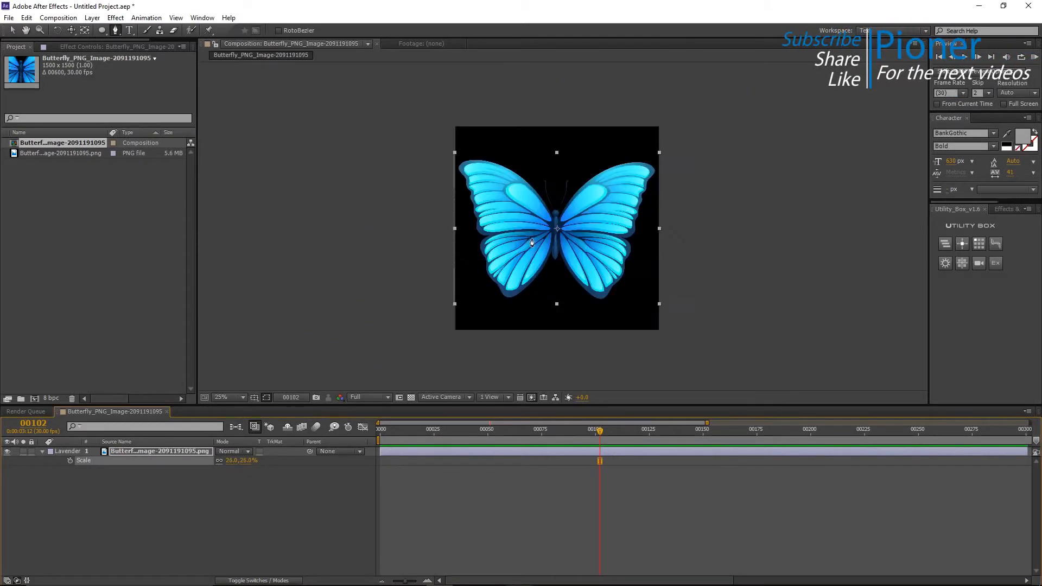
Rename the butterfly composition as RIG
left_click(61, 18)
left_click(76, 48)
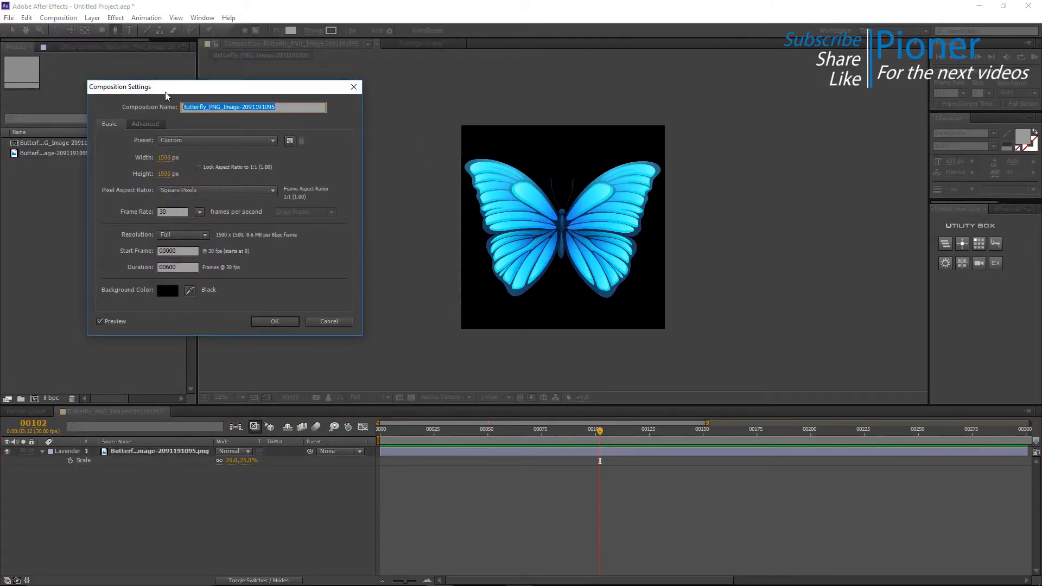
type("RIG")
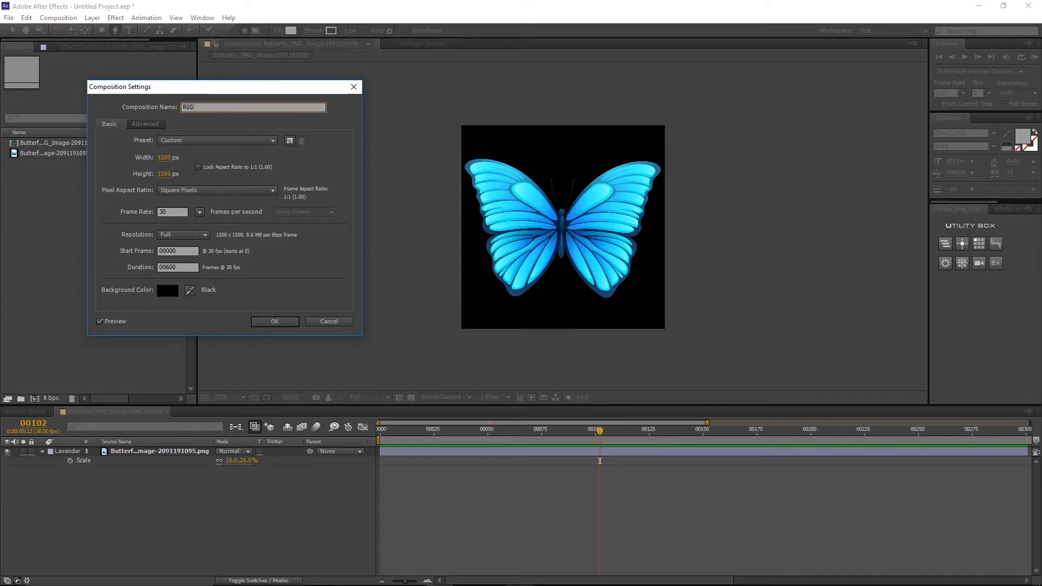
left_click(271, 321)
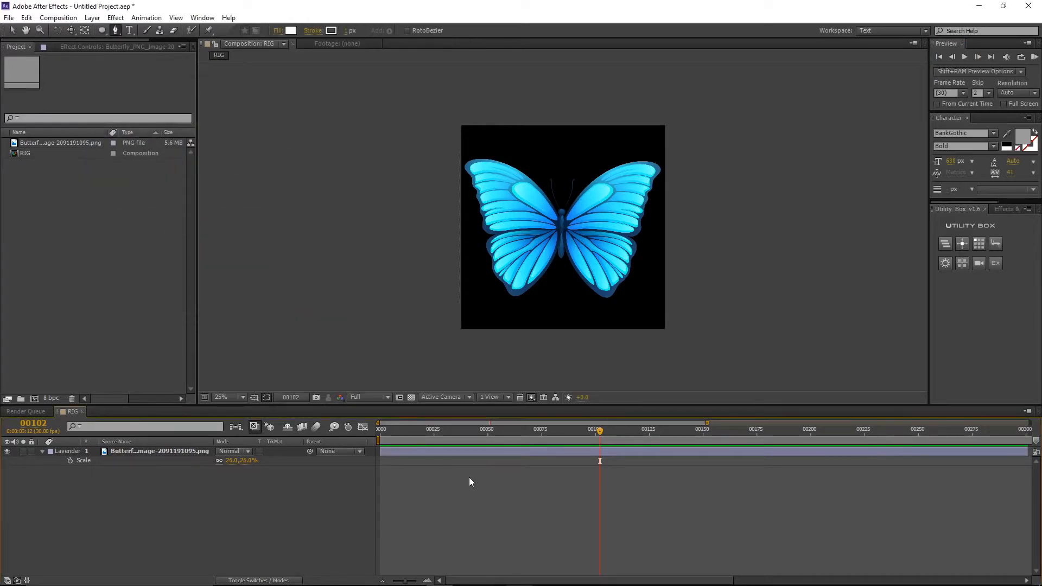
Pre-compose the butterfly layer as butterfly_Precomped, moving all attributes into the new composition
left_click(145, 452)
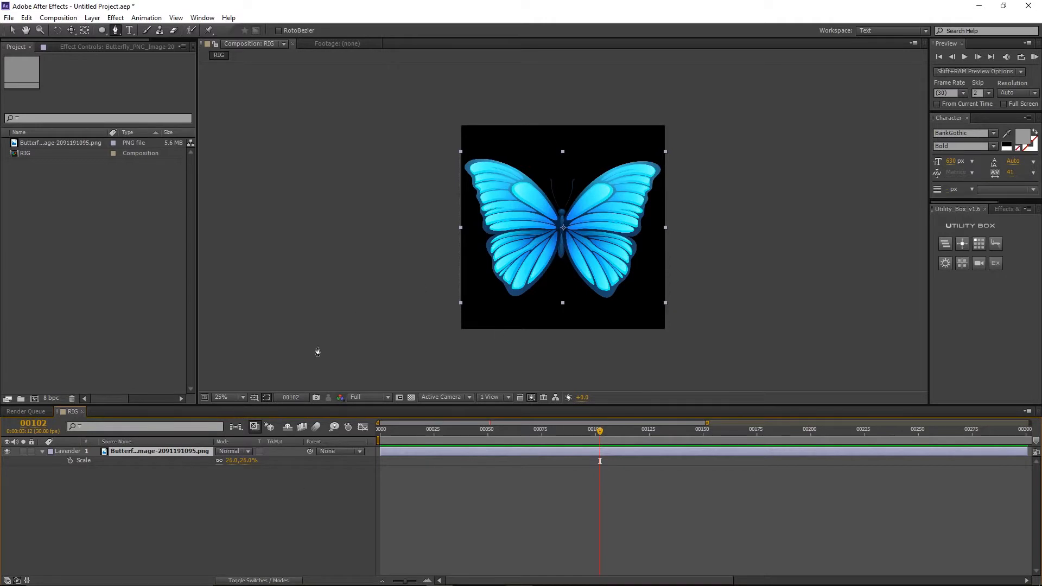
key("ctrl+shift+c")
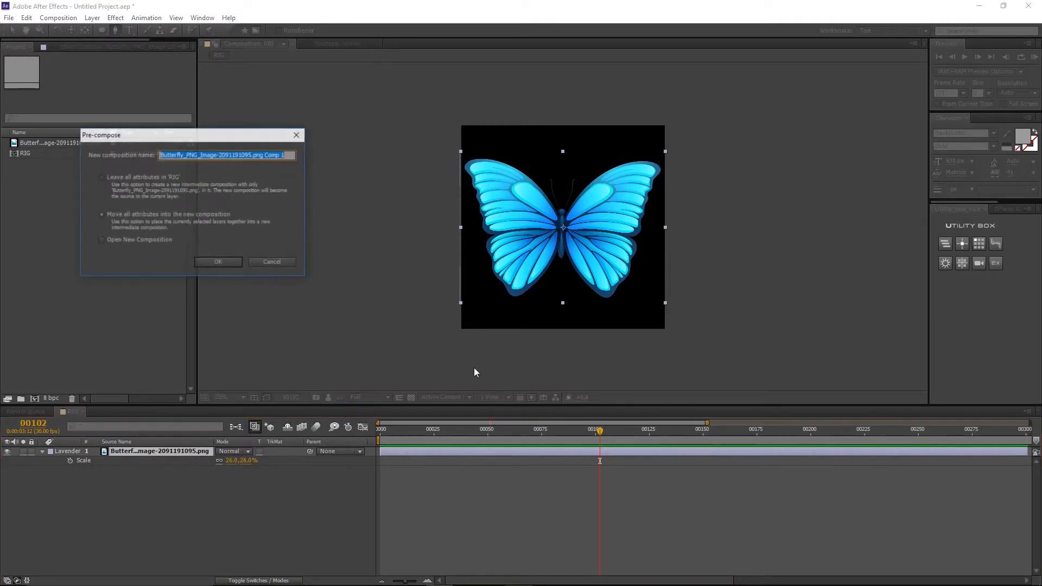
type("butterfly")
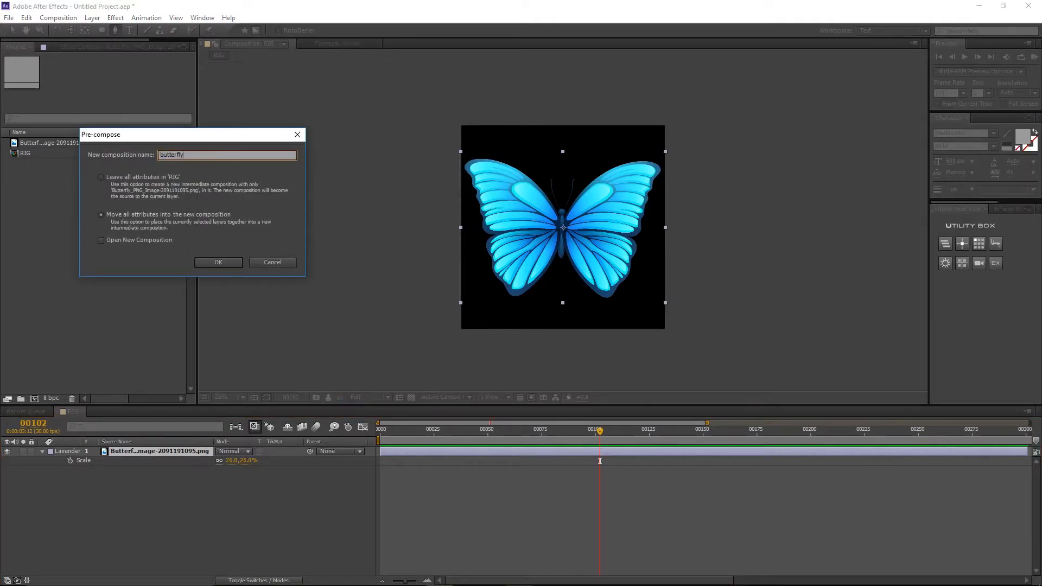
type("_Precomped")
key("Return")
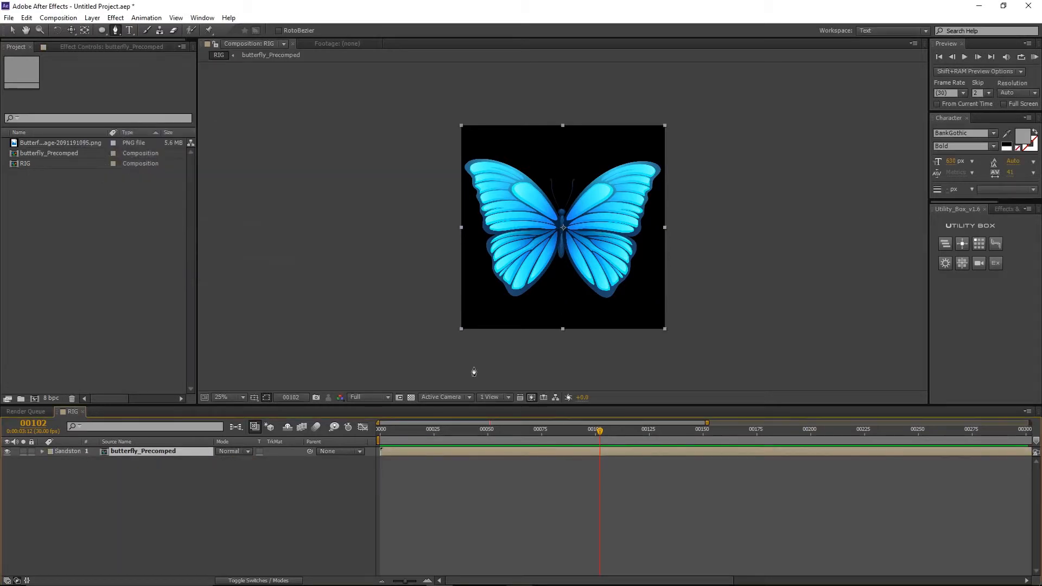
Look up Utility_Box_v1.6.jsxbin in the list of installed script windows
left_click(481, 450)
key("v")
key("period")
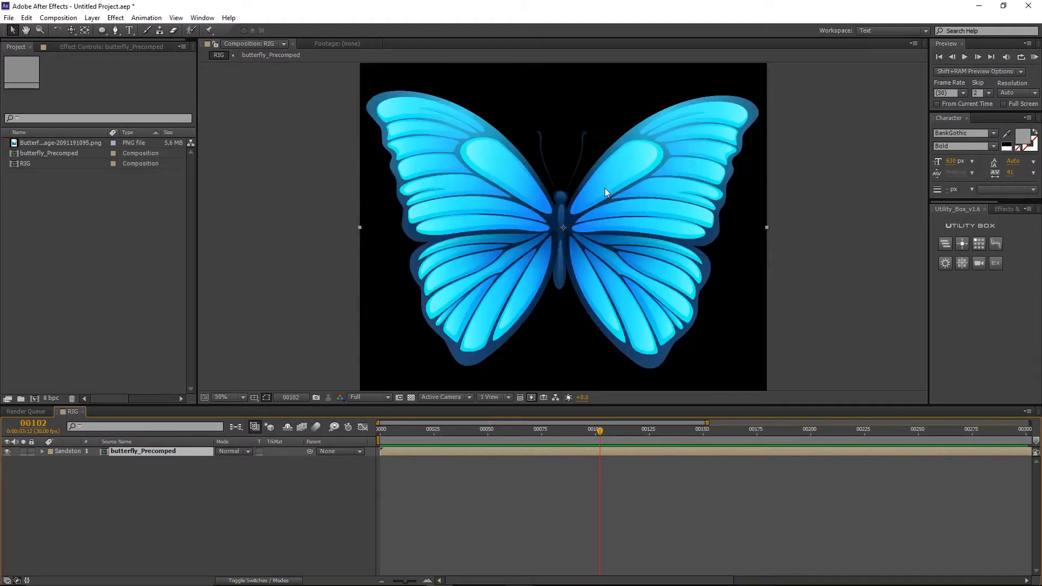
left_click_drag(602, 198, 600, 208)
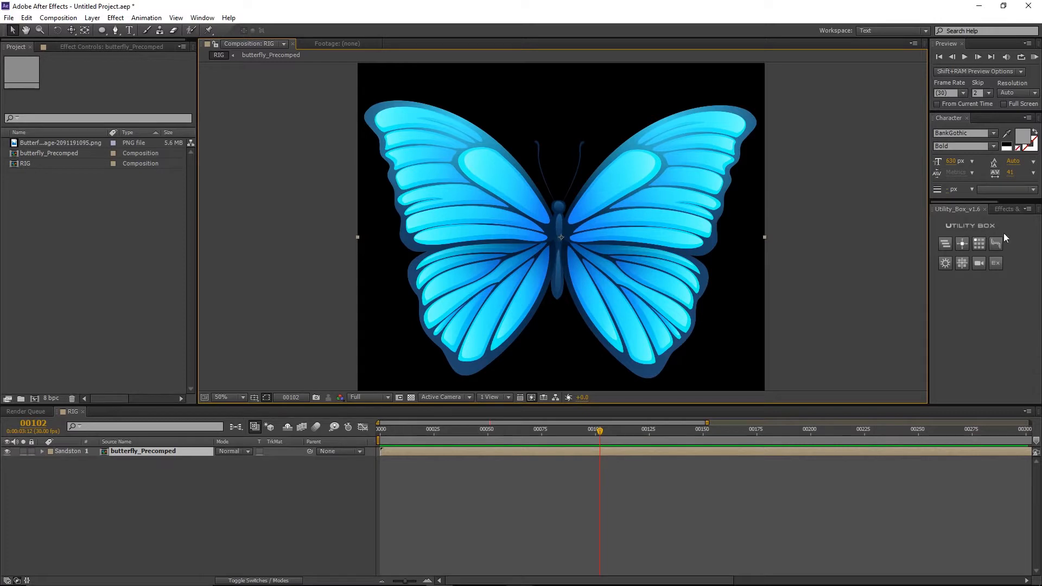
left_click(196, 19)
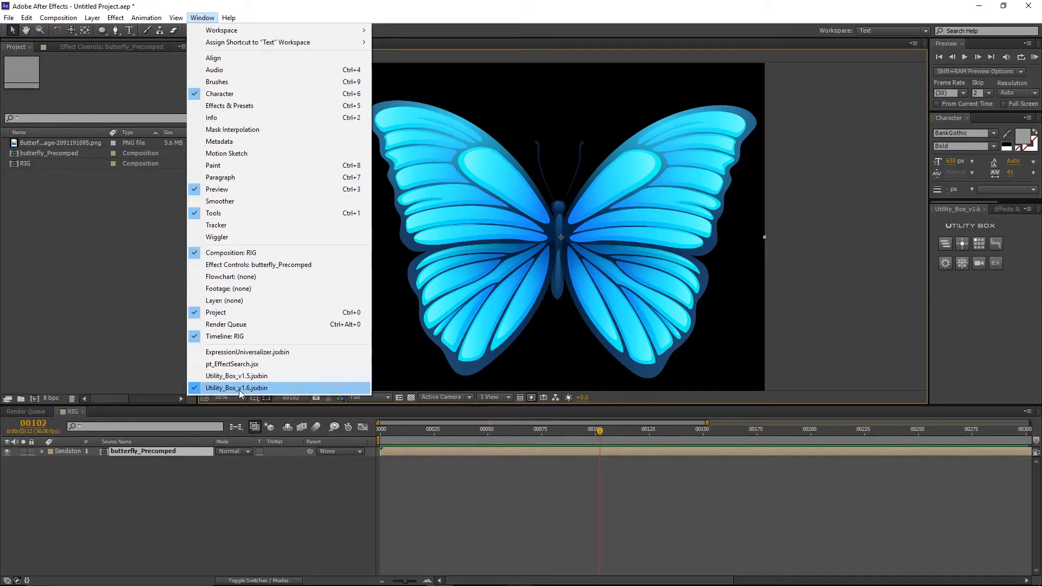
left_click(285, 389)
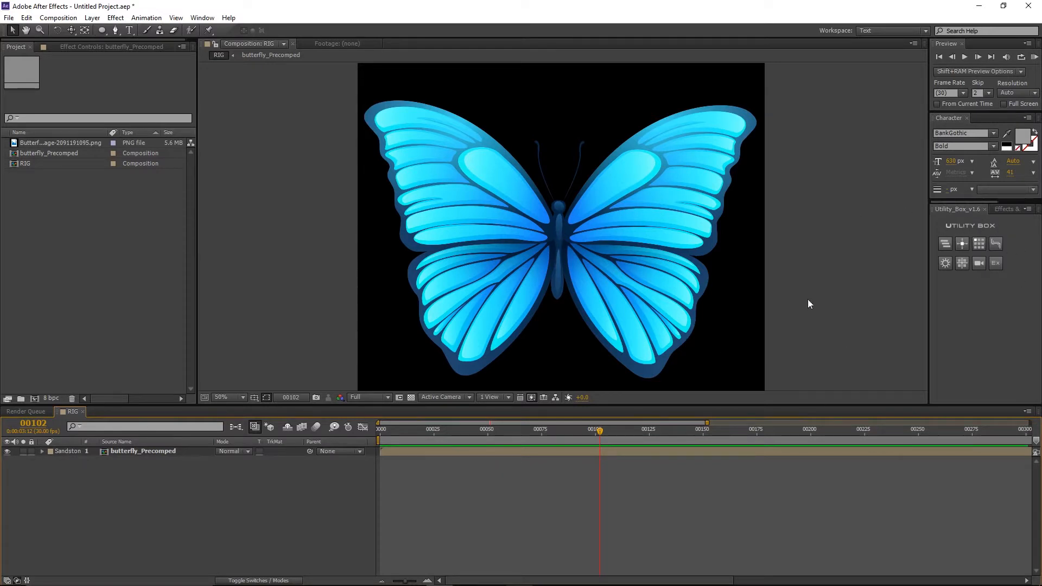
Split the butterfly_Precomped layer into a 15 by 1 grid of vertical strips with Utility Box's Grid tool
left_click(145, 450)
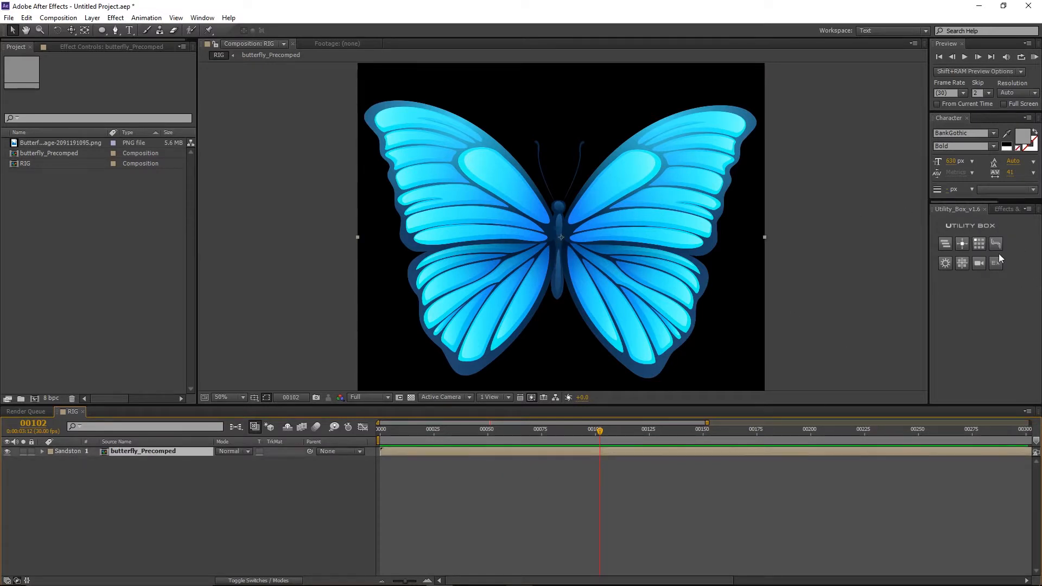
left_click(962, 263)
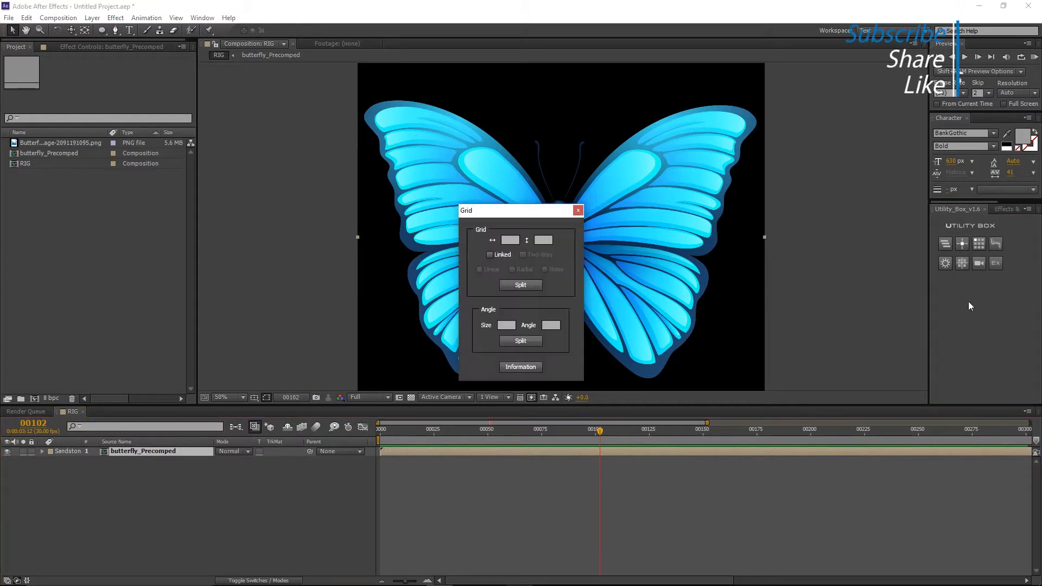
left_click_drag(500, 210, 152, 180)
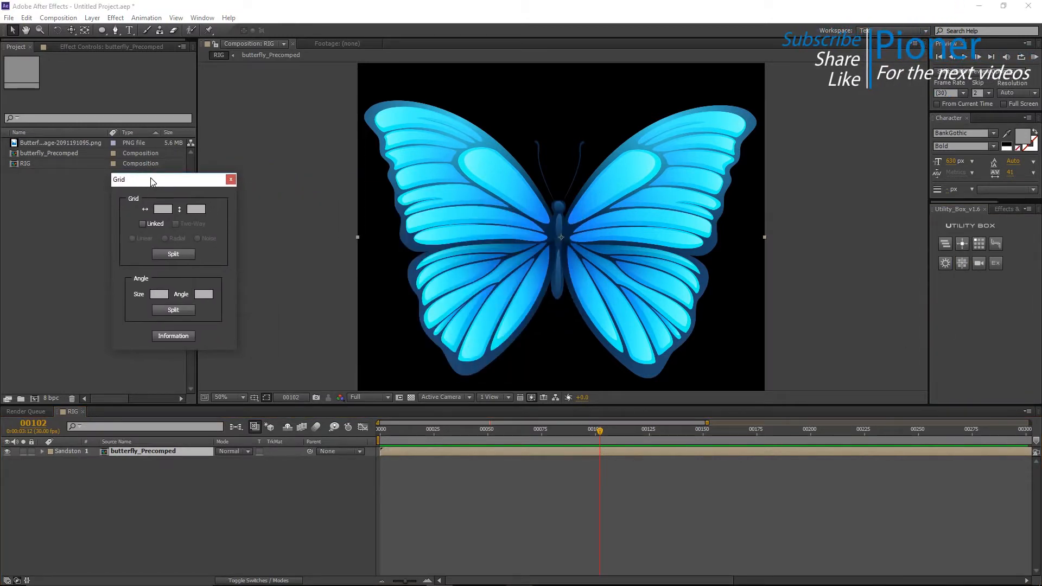
key("comma")
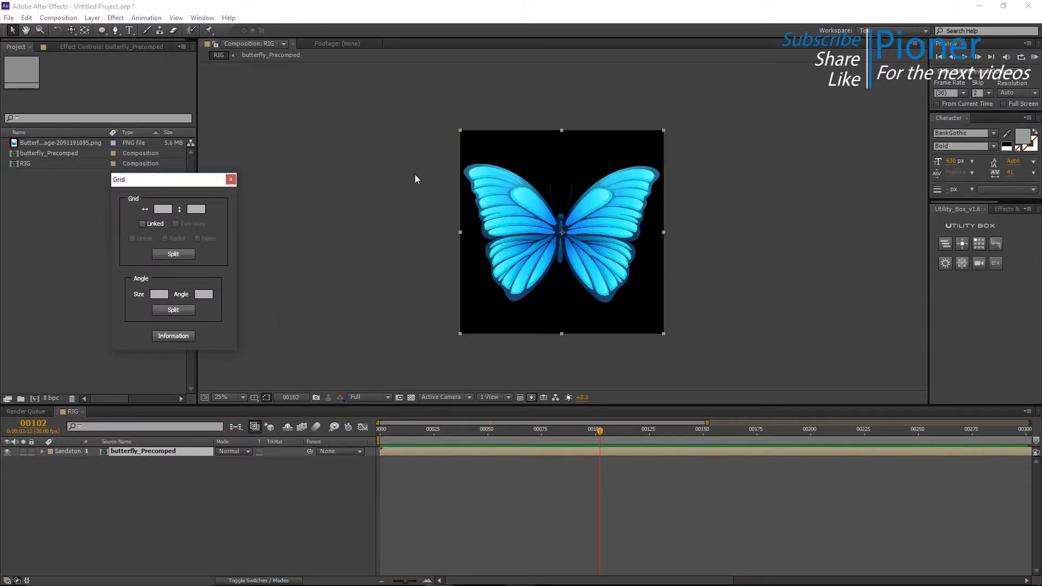
left_click(163, 209)
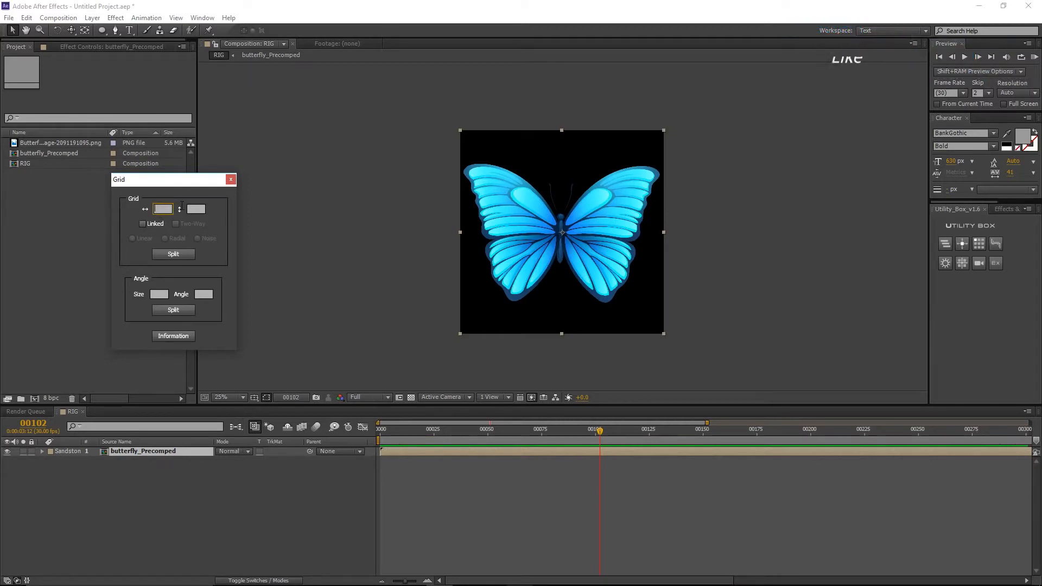
type("15")
left_click(195, 209)
key("period")
left_click(136, 451)
left_click(167, 257)
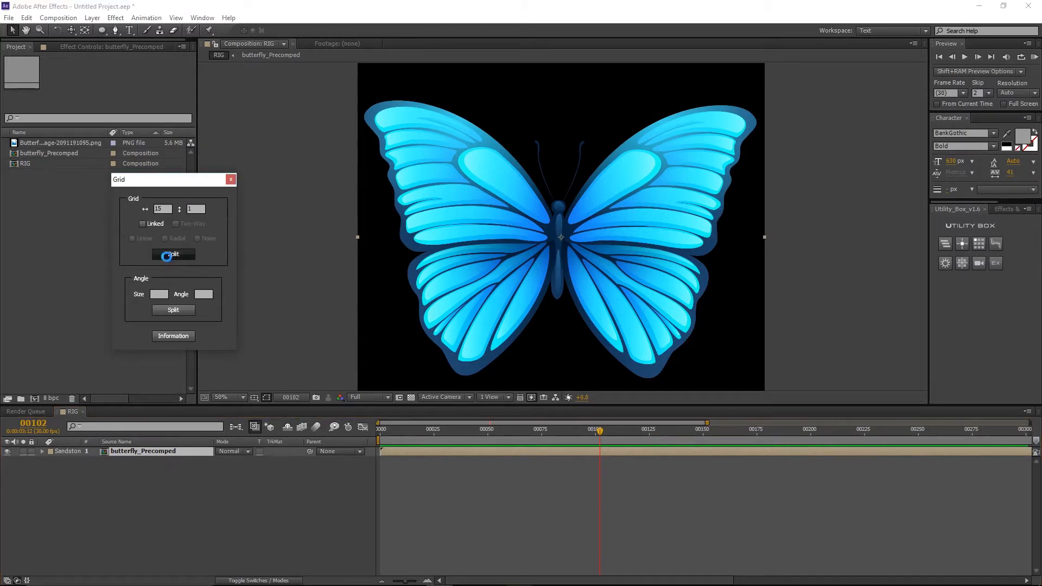
left_click(232, 179)
Test the split by moving individual butterfly strips aside, undoing each move
left_click(478, 190)
key("comma")
left_click_drag(525, 190, 439, 194)
key("ctrl+z")
left_click_drag(530, 194, 439, 183)
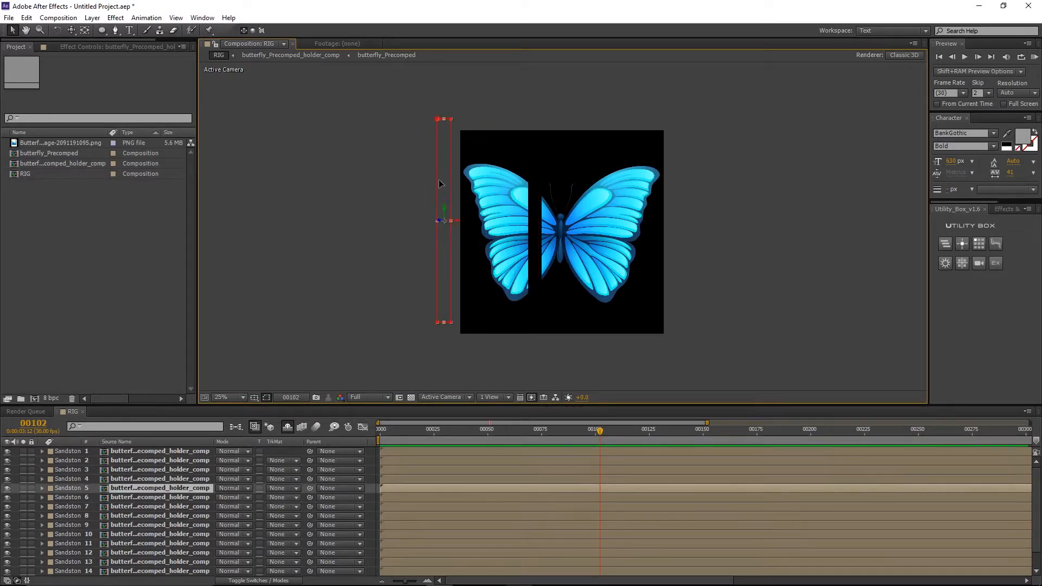
key("ctrl+z")
left_click_drag(552, 191, 419, 182)
key("ctrl+z")
left_click_drag(588, 190, 473, 184)
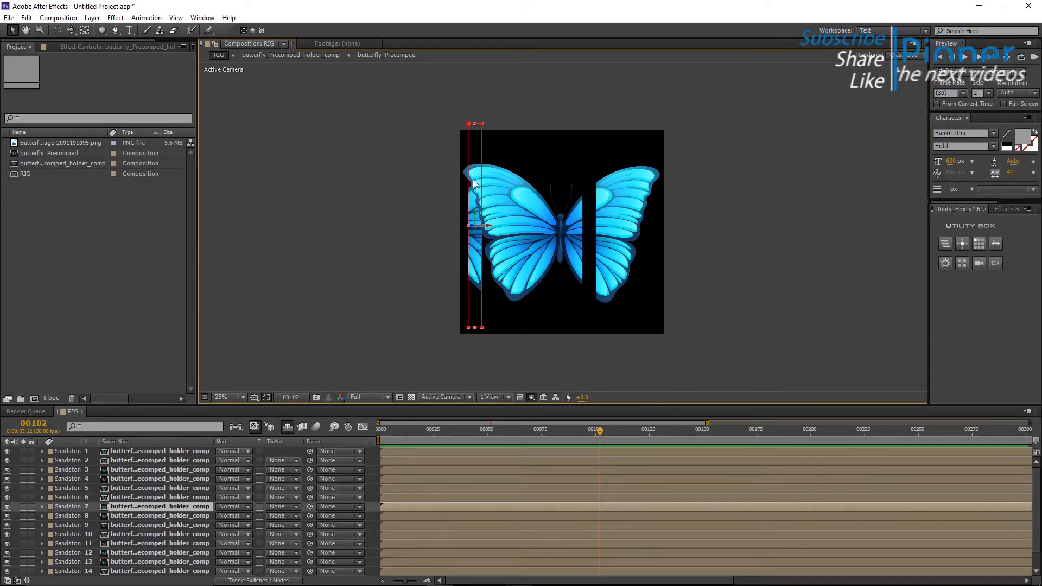
key("ctrl+z")
key("period")
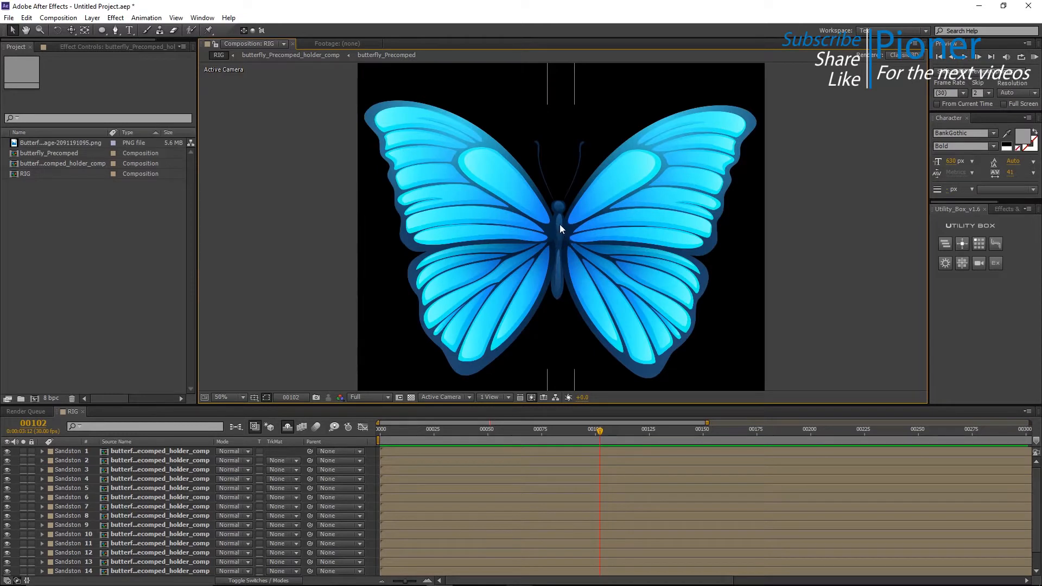
Rename the centre strip layer containing the butterfly's body, layer 8, as body
left_click(559, 223)
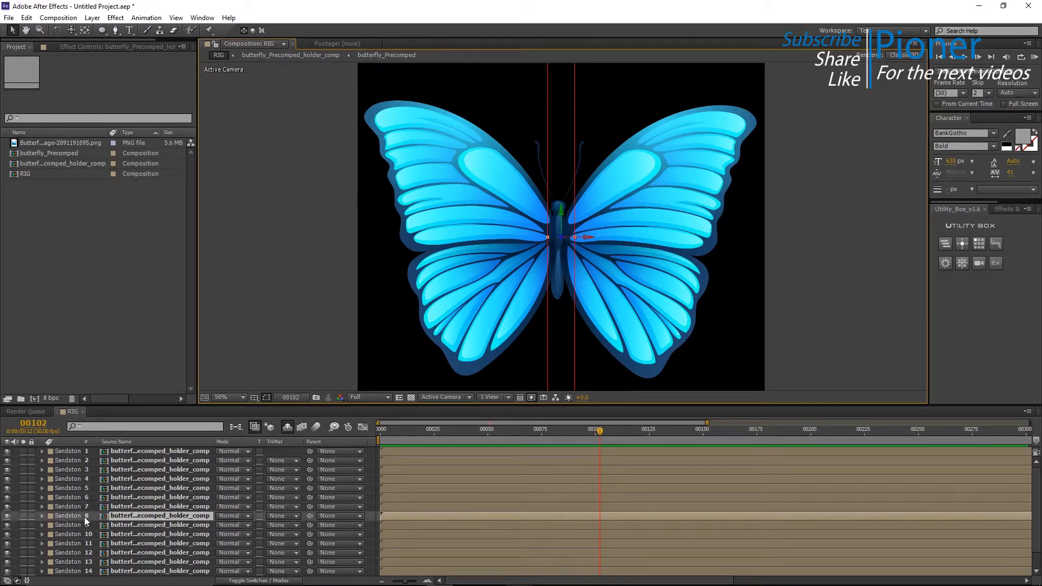
double_click(146, 521)
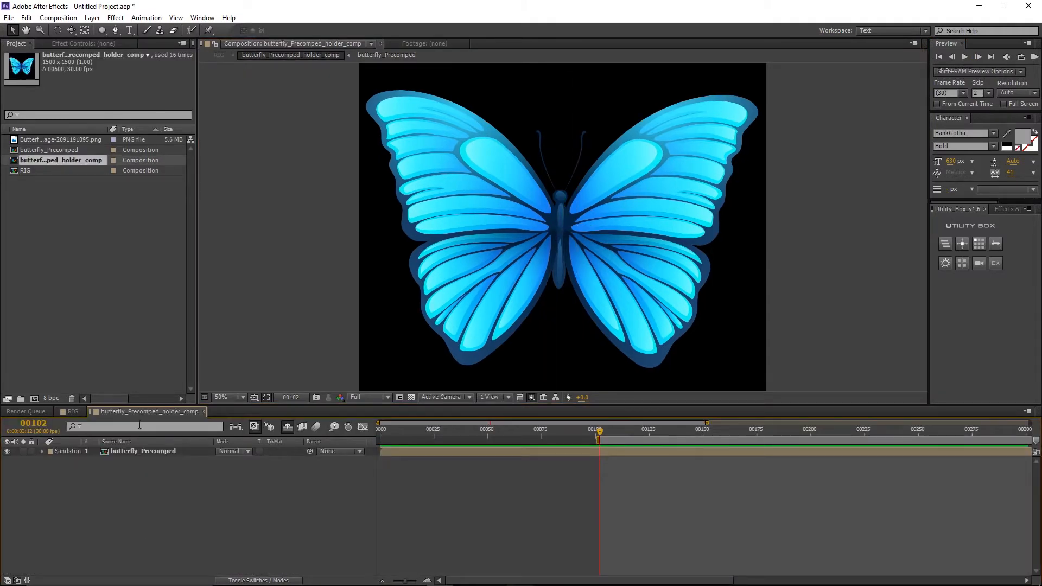
left_click(203, 411)
key("Return")
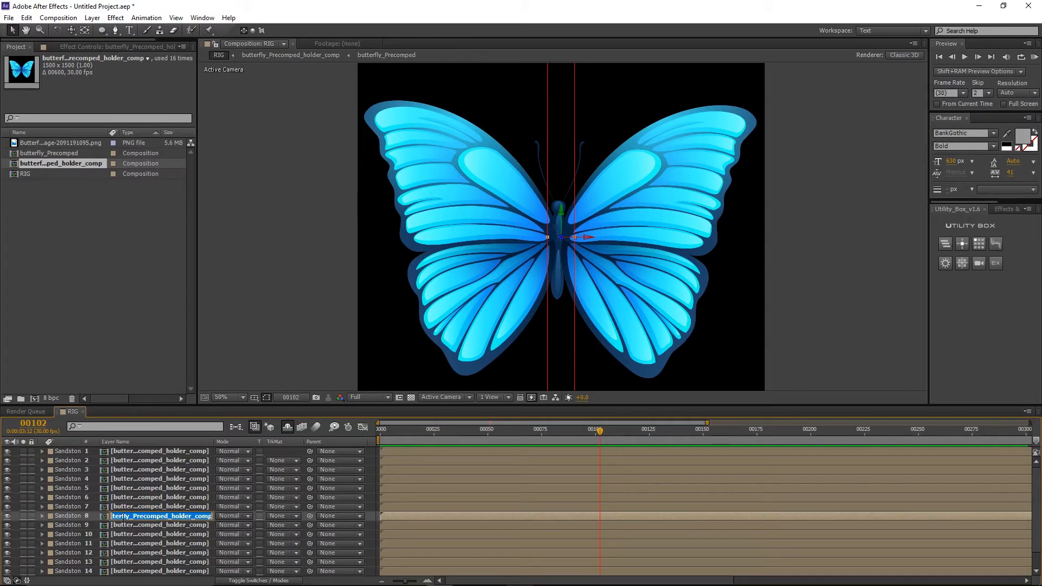
type("body")
key("Return")
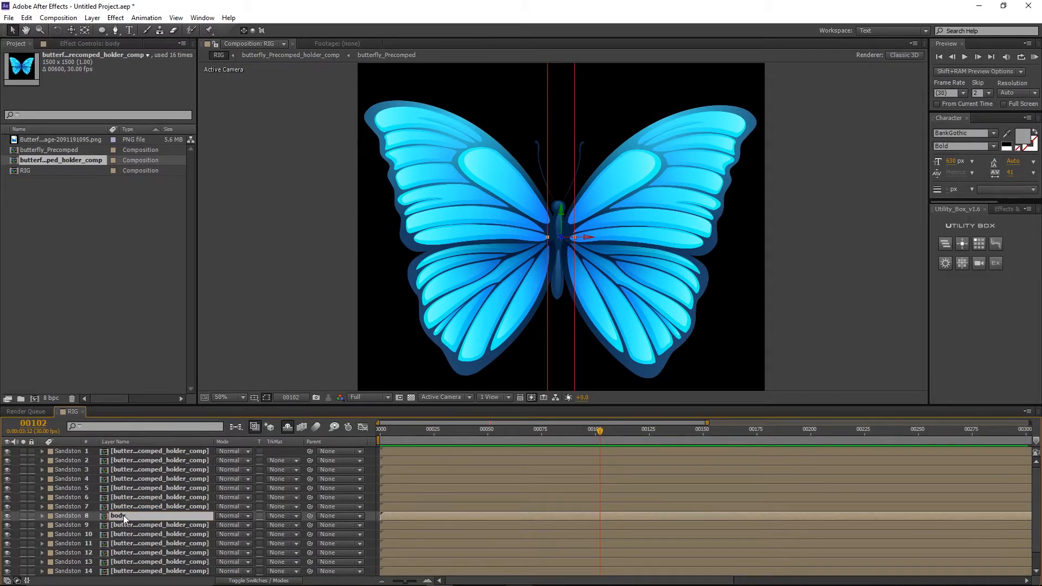
Check which wing strips belong to layers 1–7 above body and layers 9–15 below it
left_click(145, 506)
left_click(138, 451, "shift")
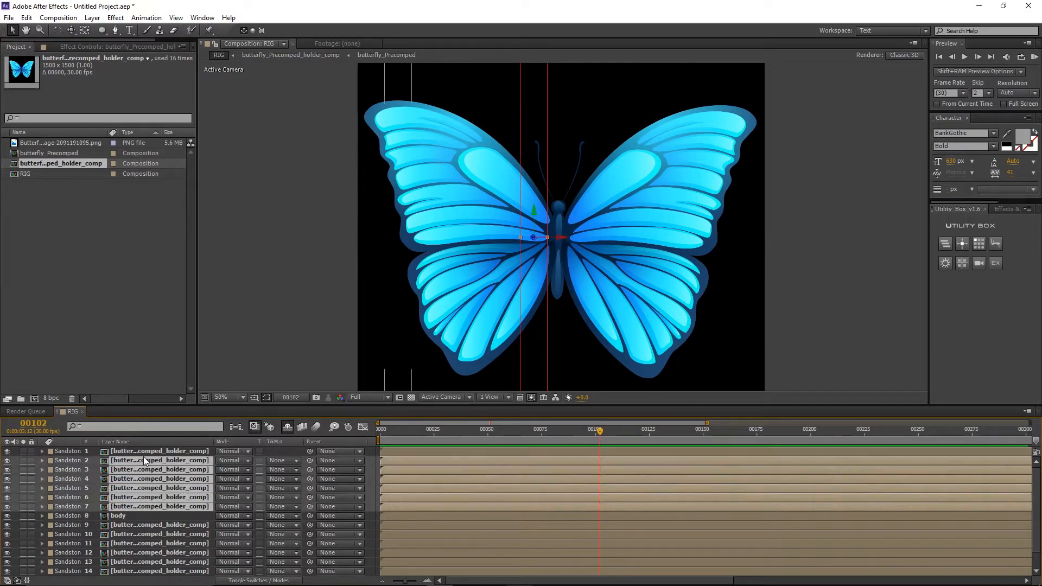
key("comma")
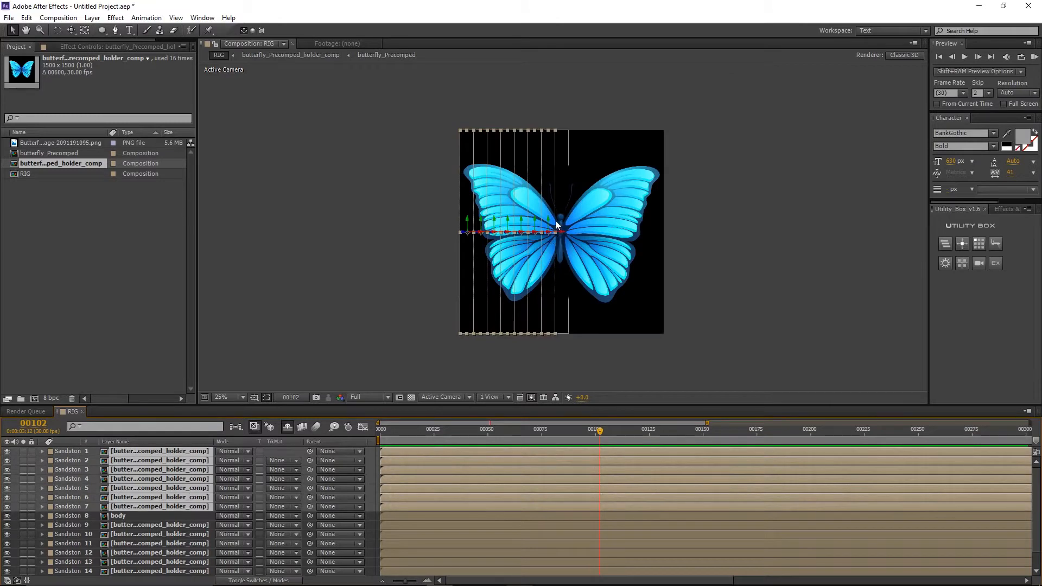
left_click(157, 526)
scroll(155, 529, "down", 2)
left_click(126, 570, "shift")
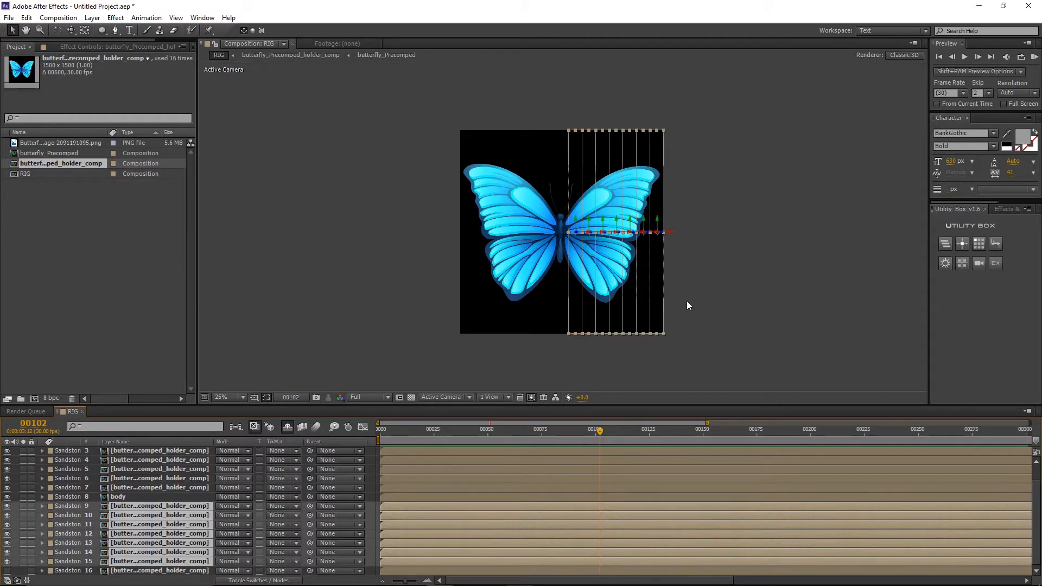
Check the visibility of hidden layer 16 and delete that layer from the RIG composition
left_click(152, 571)
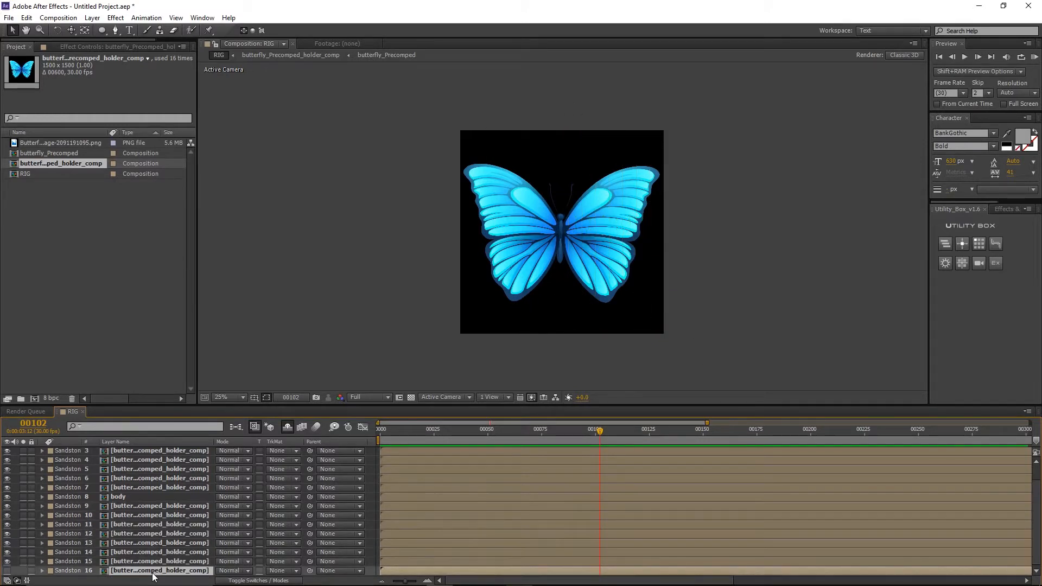
left_click(7, 571)
left_click(7, 570)
scroll(133, 554, "up", 1)
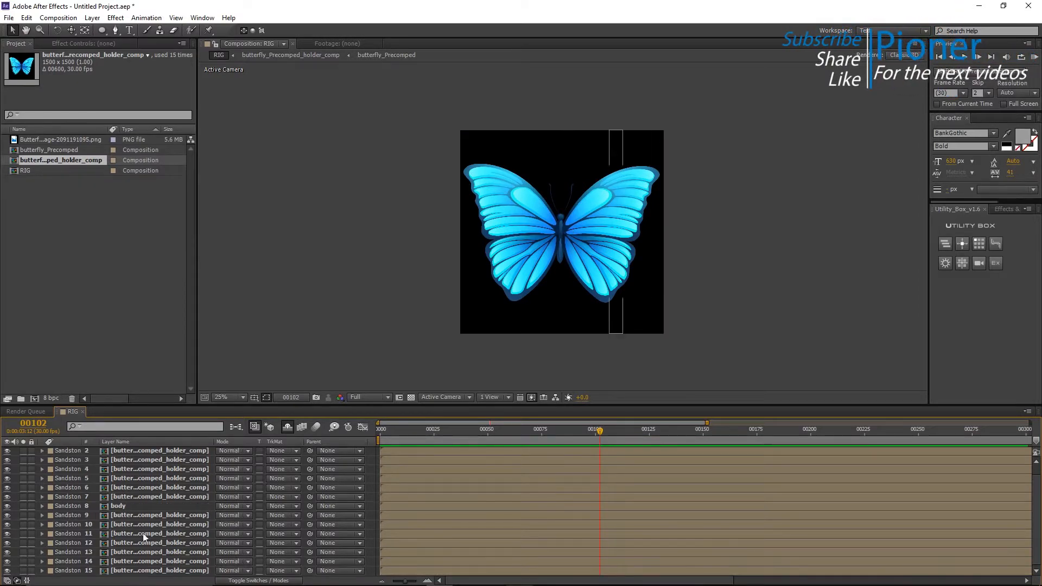
Set the label colour of the seven left wing strip layers above body to Cyan
left_click(120, 504)
left_click(142, 495)
scroll(141, 477, "up", 1)
left_click(138, 451, "shift")
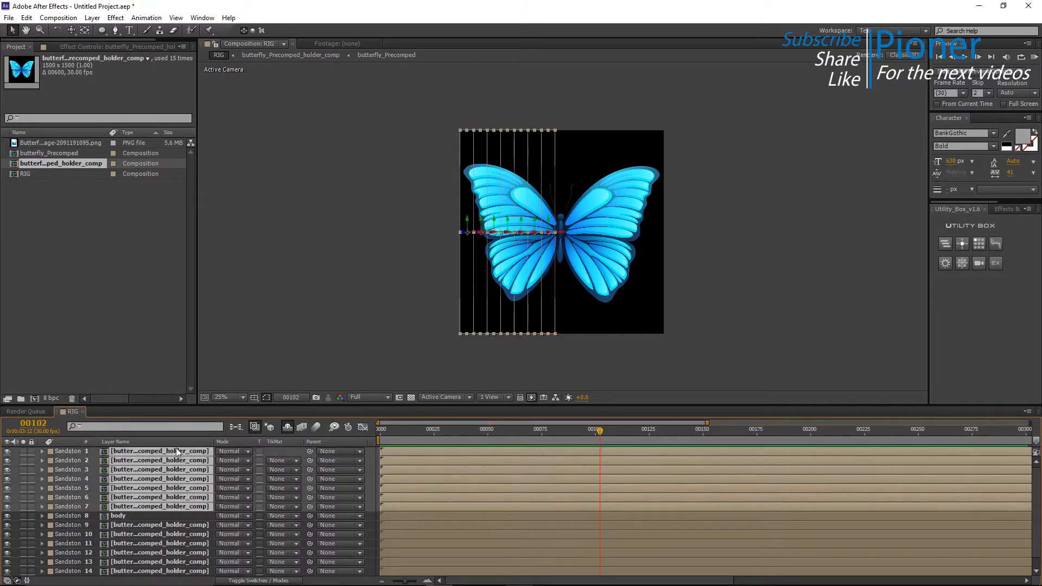
left_click(50, 449)
left_click(62, 424)
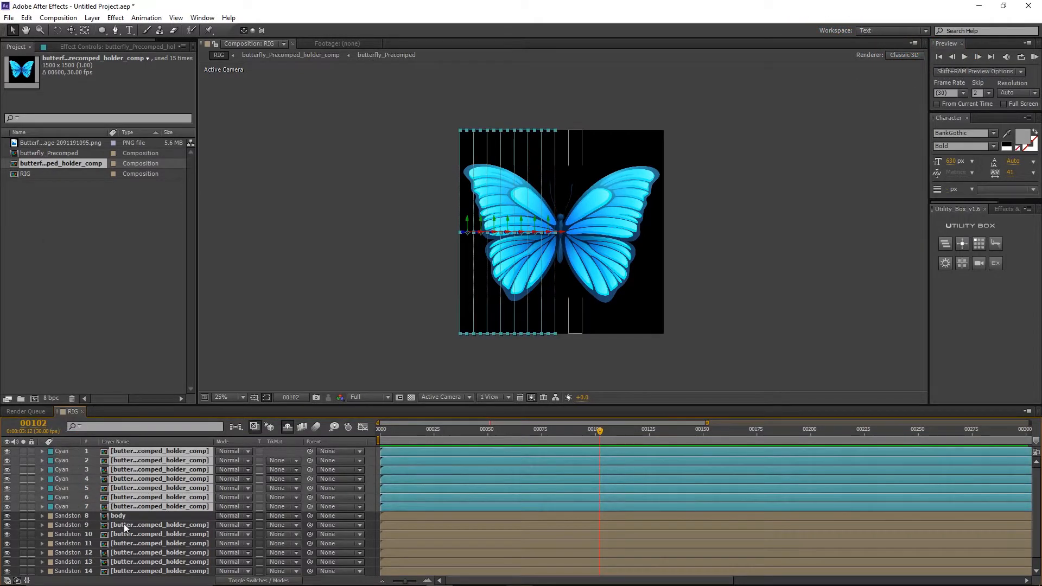
Set the label colour of the seven right wing strip layers below body to Orange and deselect them
left_click(124, 524)
scroll(131, 543, "down", 1)
left_click(125, 573, "shift")
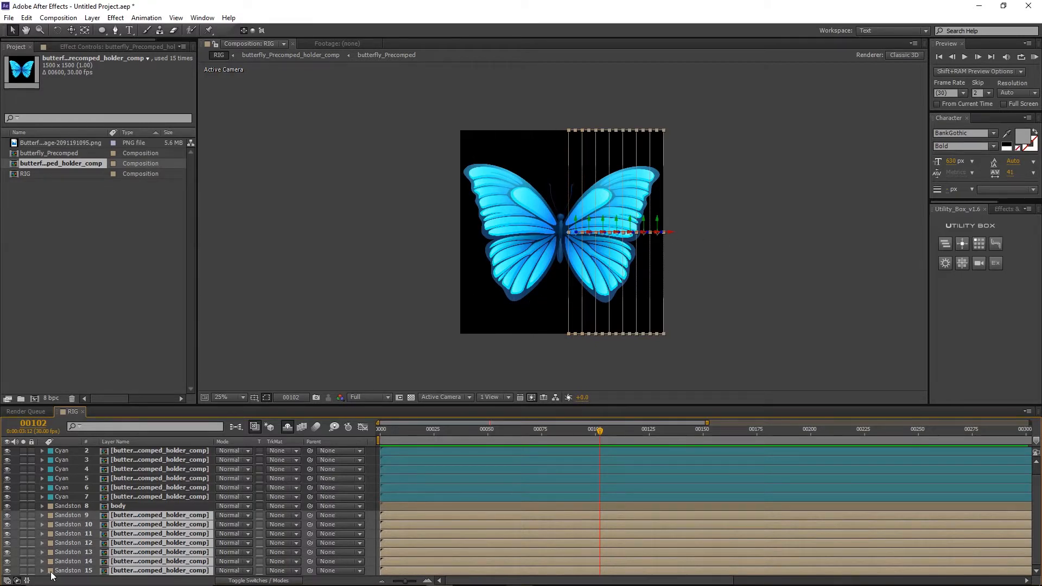
left_click(52, 572)
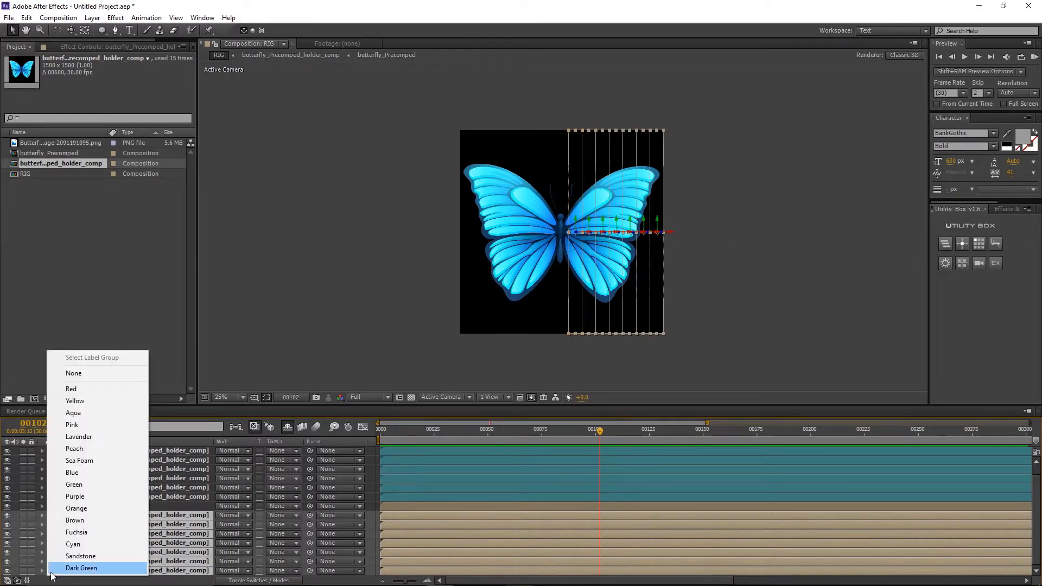
left_click(88, 510)
key("F2")
scroll(527, 262, "up", 1)
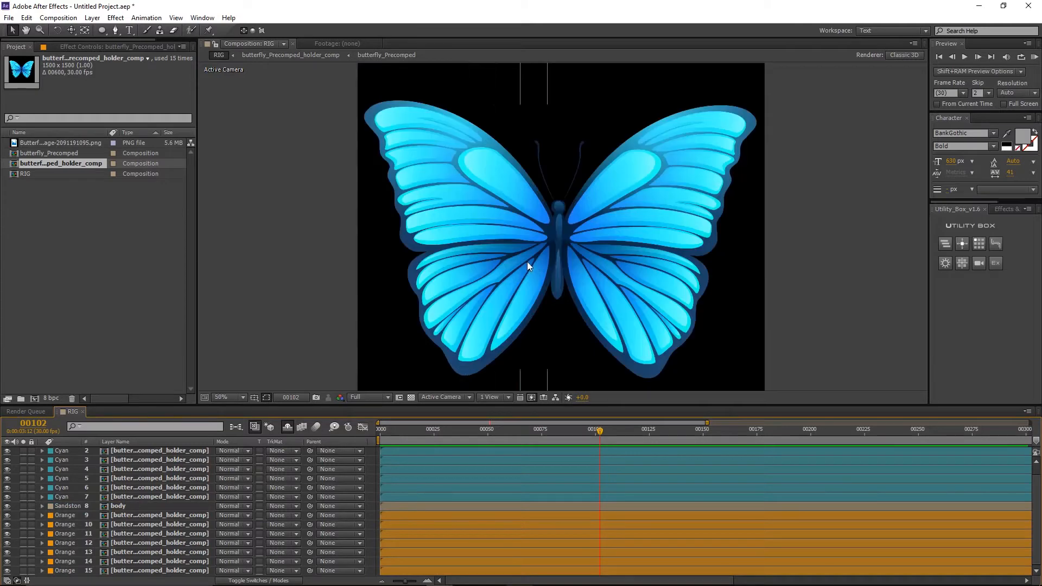
scroll(446, 473, "up", 1)
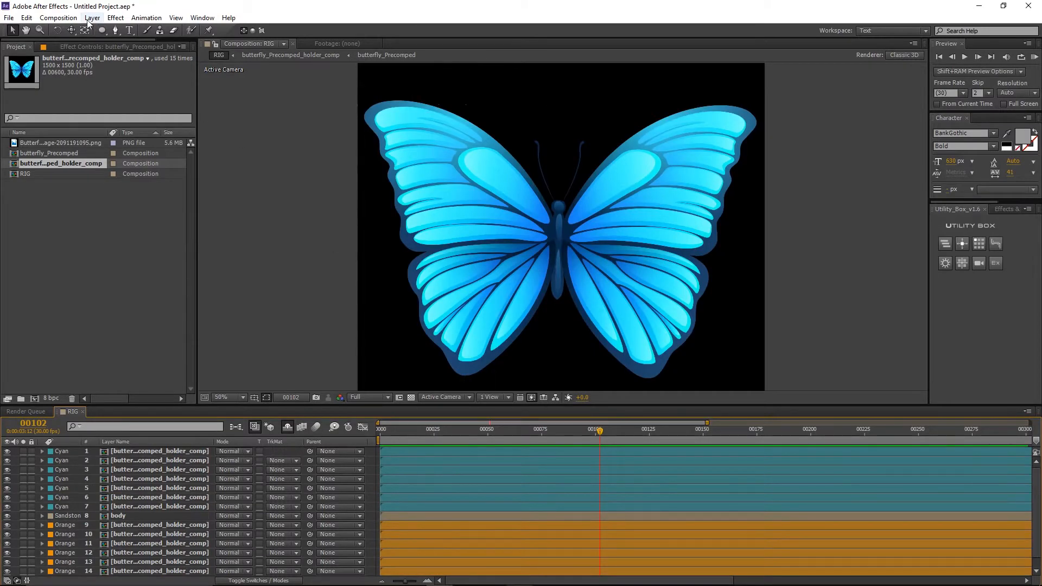
Add an adjustment layer to the RIG composition and name it Controls
left_click(92, 17)
mouse_move(120, 30)
left_click(314, 101)
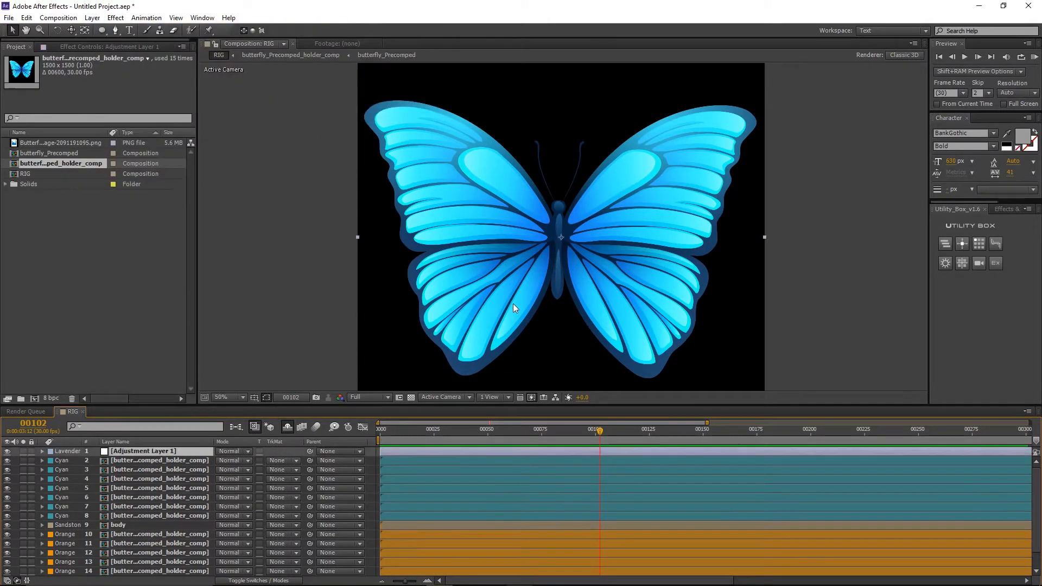
key("Return")
type("Ci")
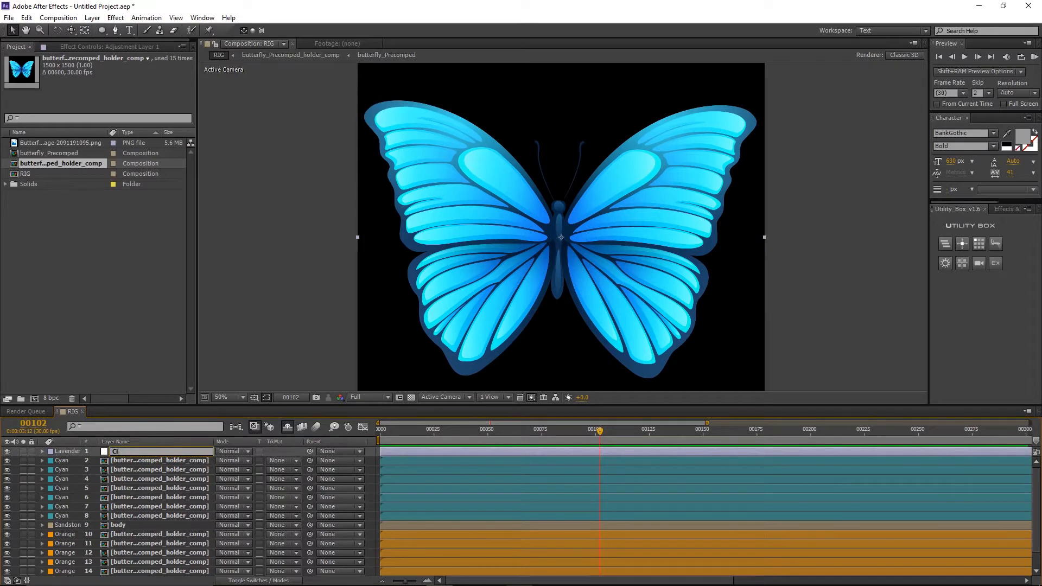
key("Return")
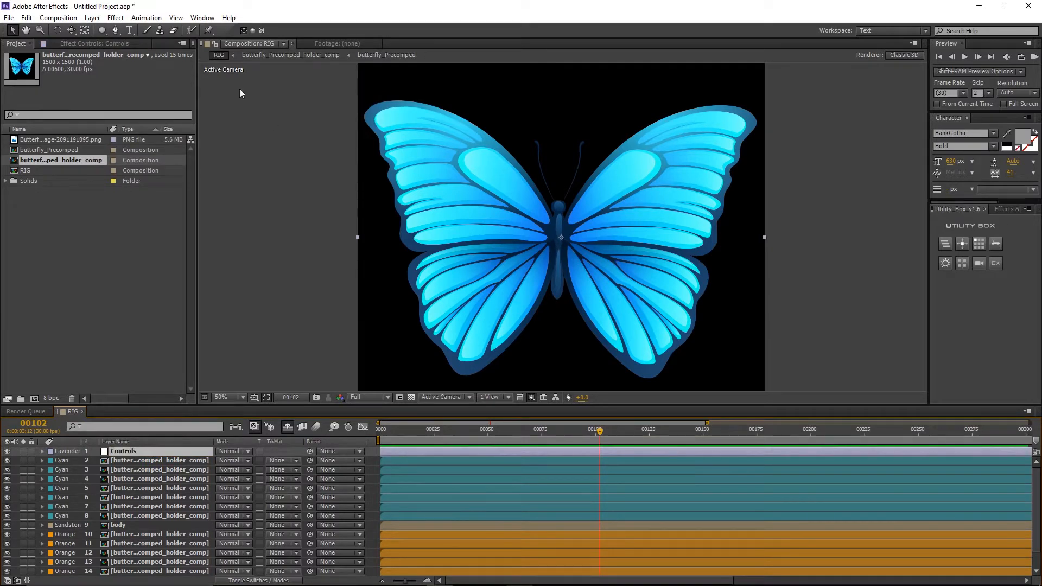
Add a Slider Control effect to the Controls layer and rename it Bend
left_click(116, 17)
mouse_move(163, 141)
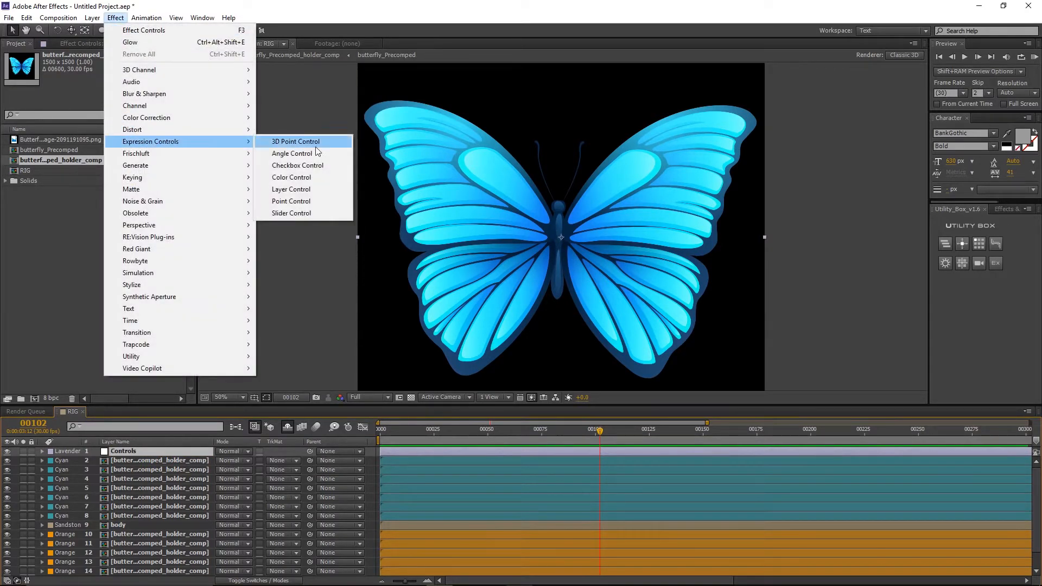
left_click(296, 213)
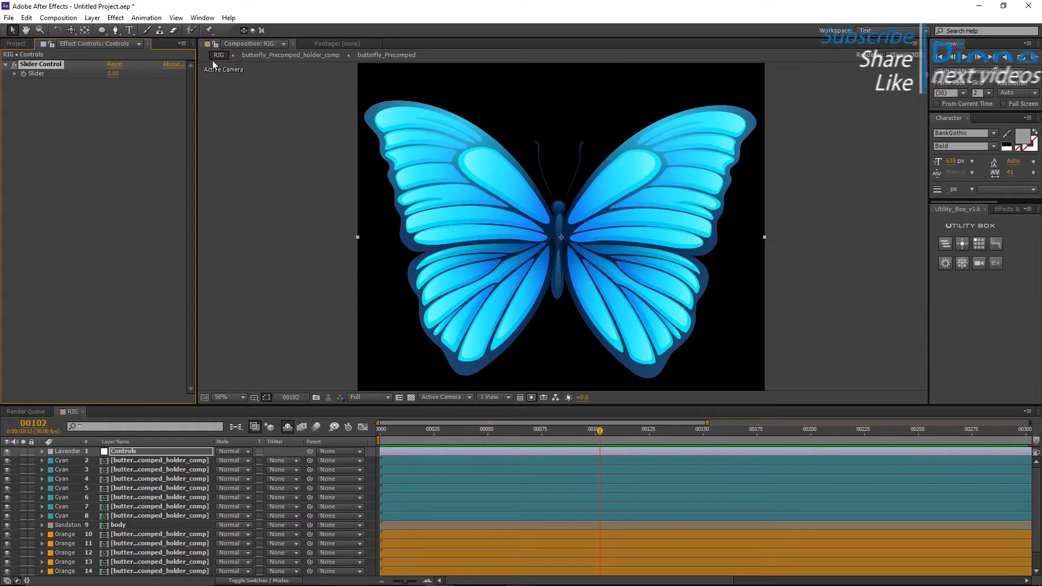
key("Return")
type("Bend")
key("Return")
Duplicate the Bend slider control and rename the copy Flap
key("ctrl+d")
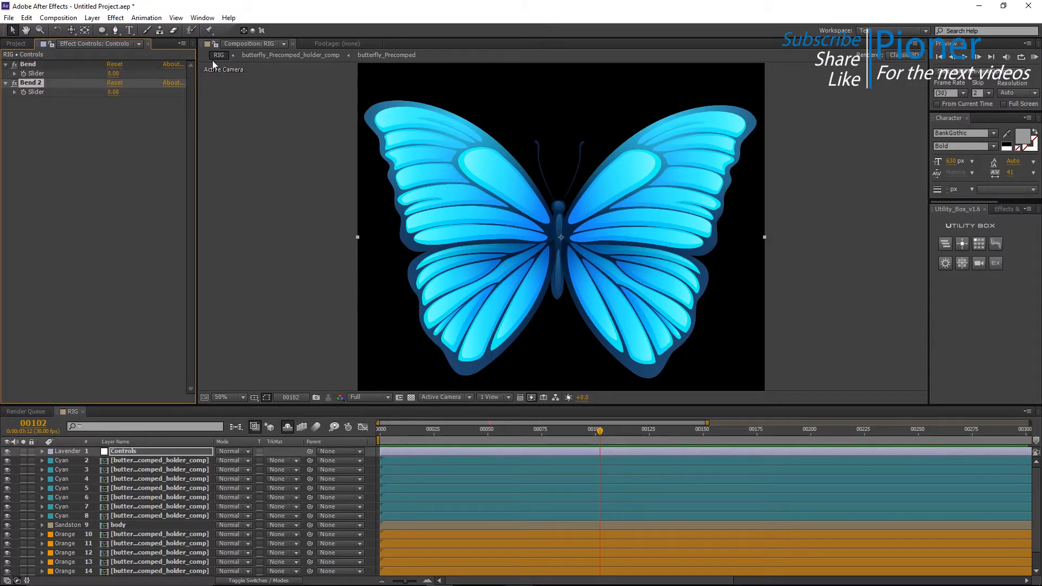
key("Return")
type("Flap")
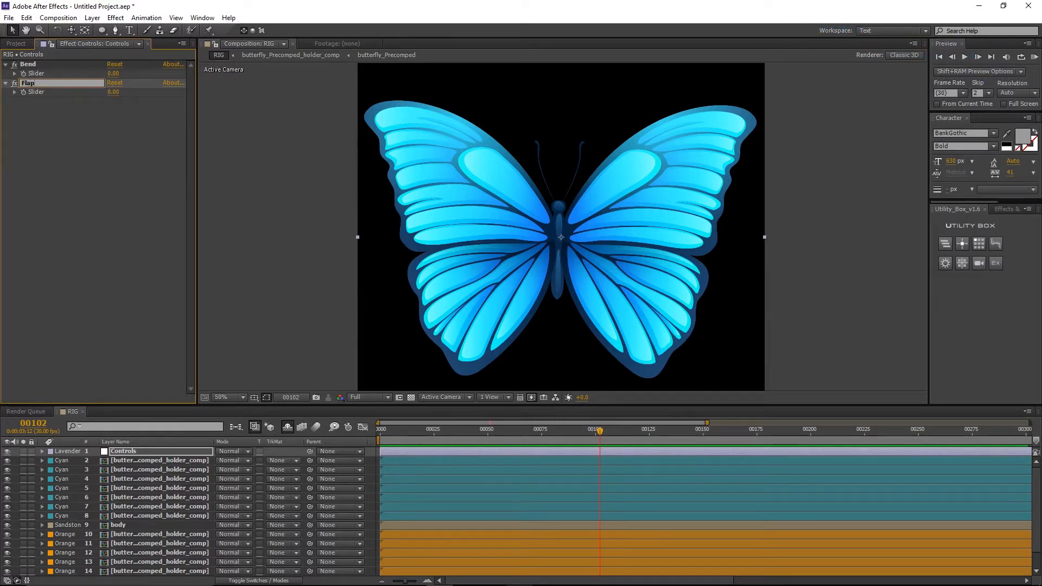
key("Return")
left_click(49, 61)
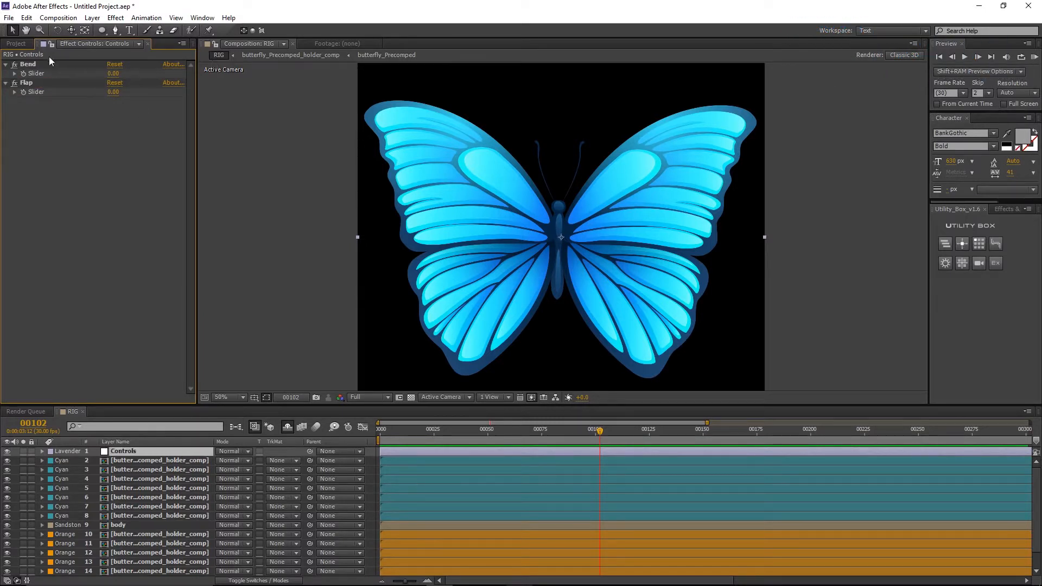
left_click(28, 66)
left_click(354, 435)
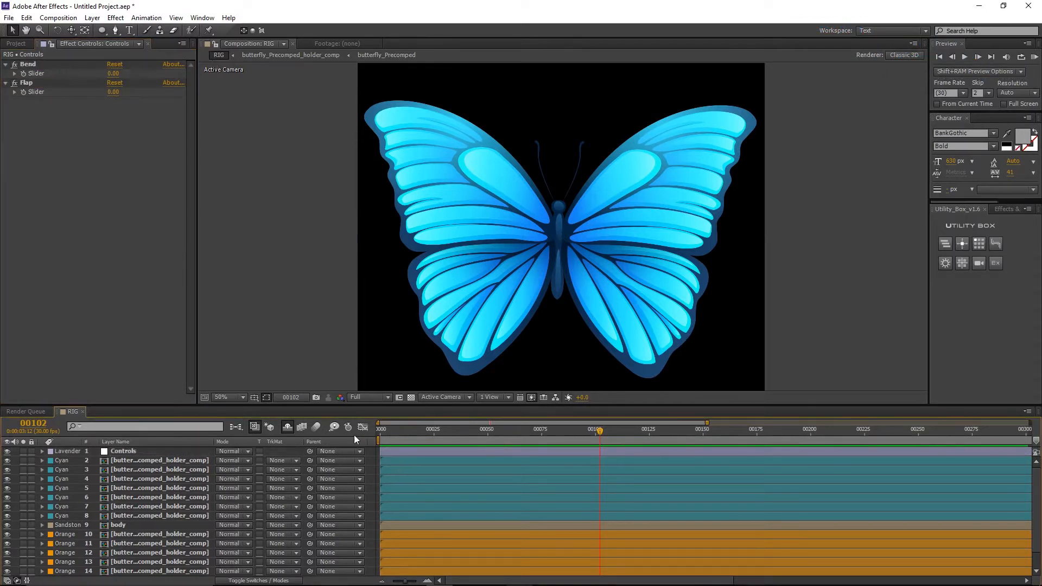
Check which wing strips the cyan layers 2–8 cover
left_click(144, 459)
left_click(145, 514, "shift")
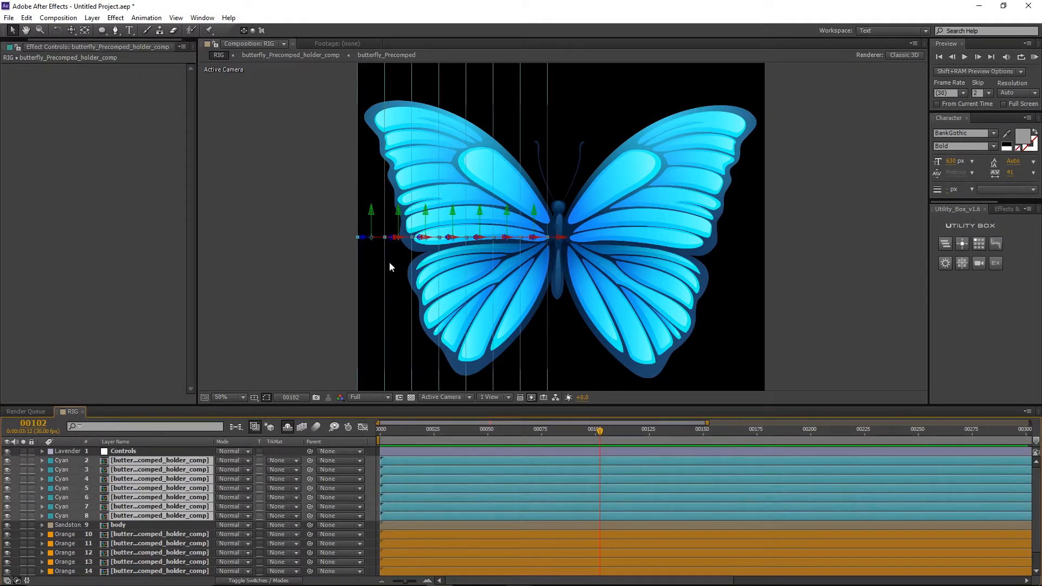
left_click(369, 467)
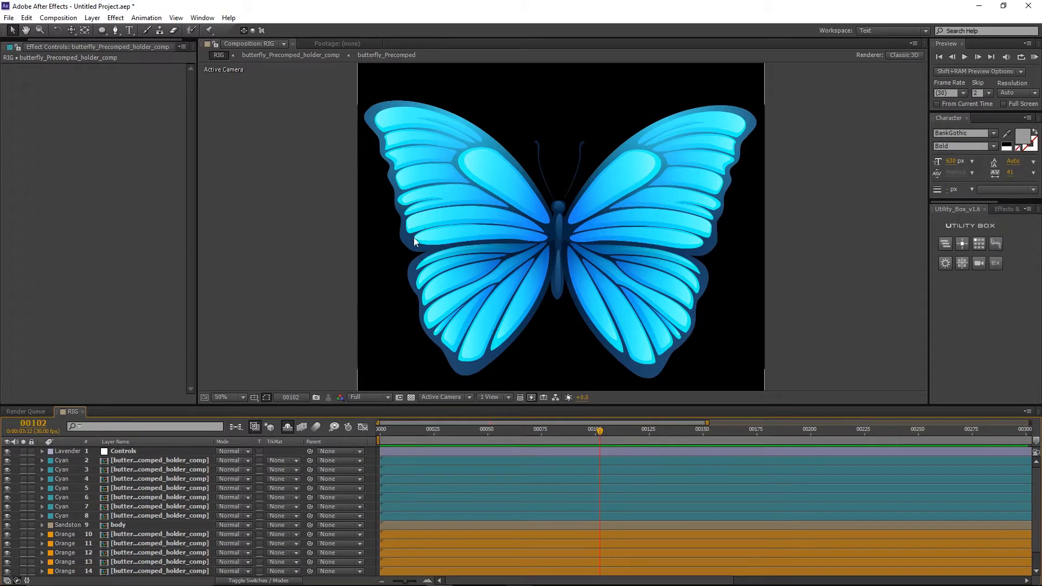
Test the Y Rotation of the wing strip on cyan layer 4
left_click(173, 479)
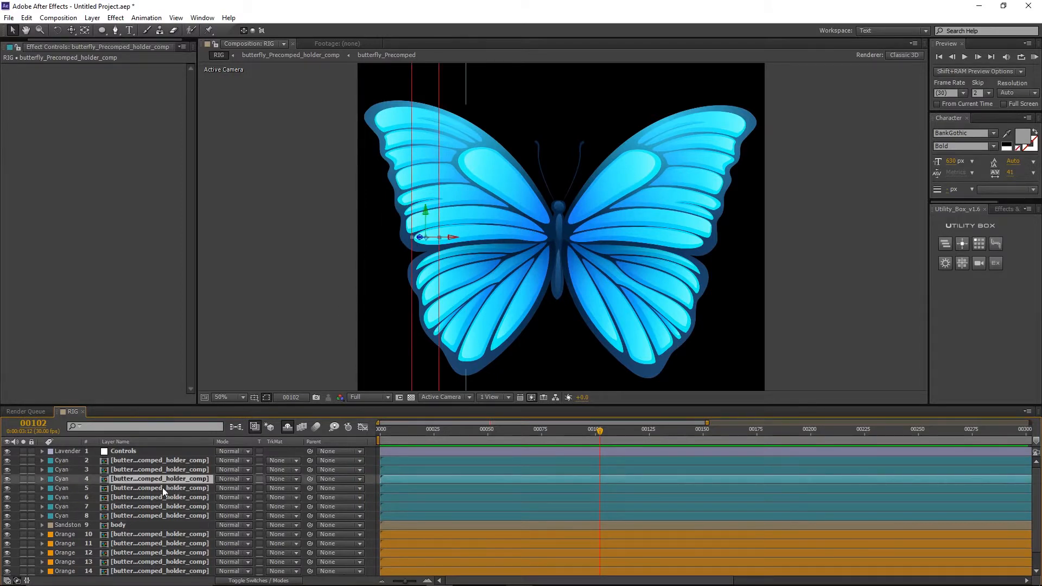
key("r")
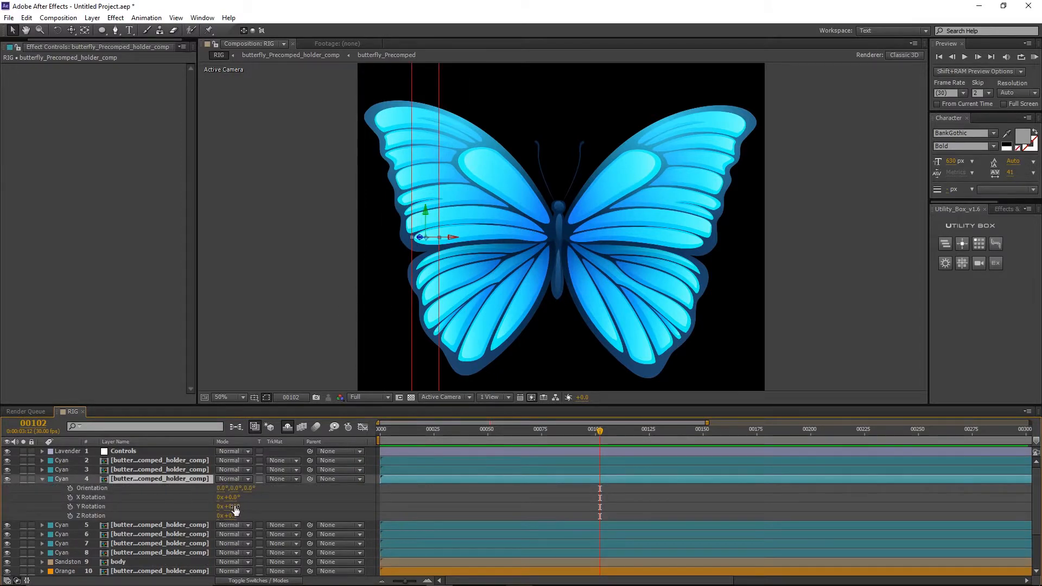
left_click(92, 506)
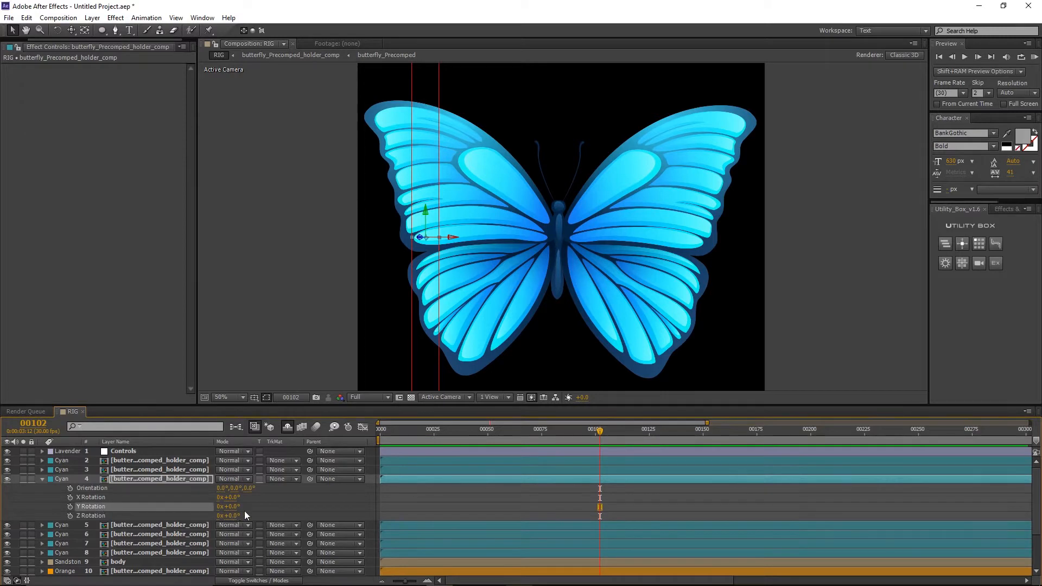
mouse_move(234, 510)
left_mouse_down()
mouse_move(199, 517)
mouse_move(256, 517)
mouse_move(222, 515)
left_mouse_up()
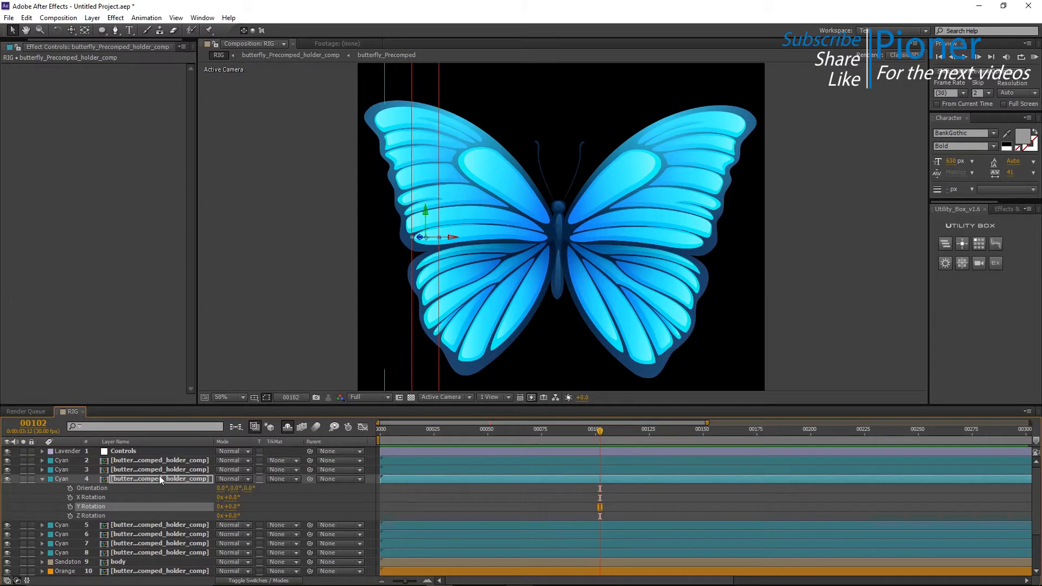
Link the Y Rotation of the outermost strip on layer 2 to the Bend slider of the Controls layer with an expression
left_click(143, 459)
key("r")
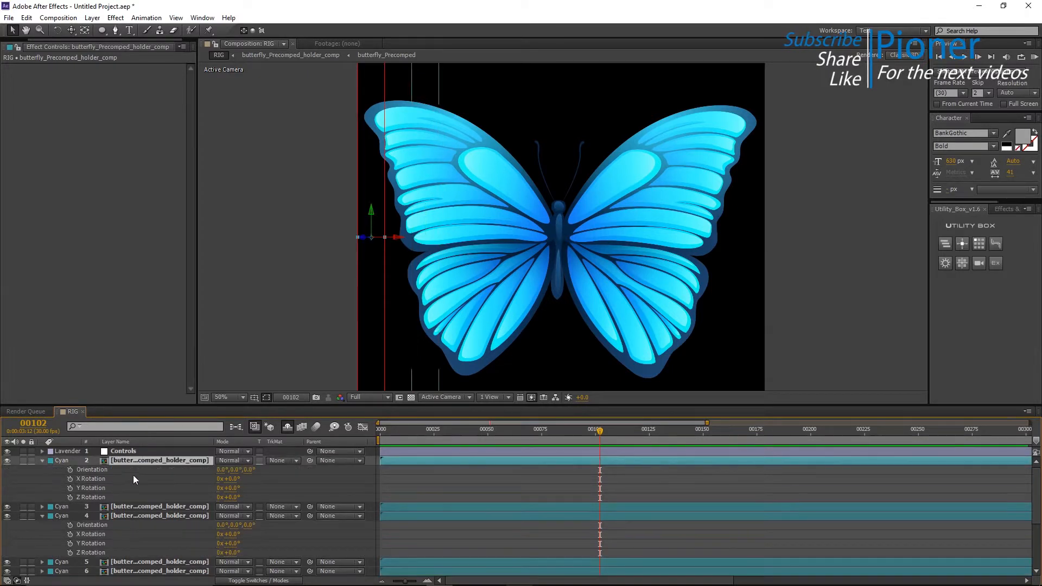
left_click(44, 449)
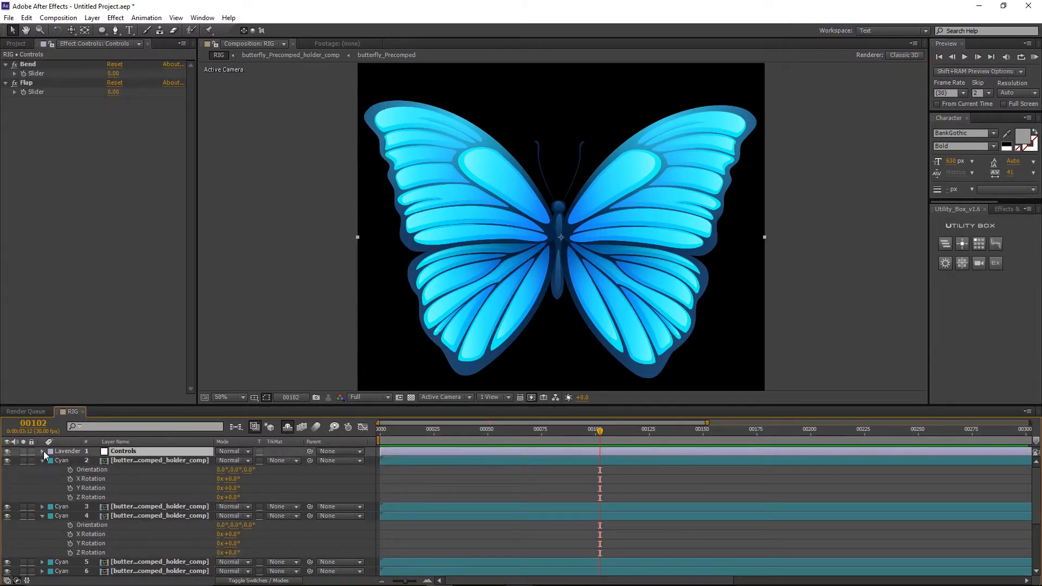
left_click(42, 450)
left_click(51, 460)
left_click(61, 468)
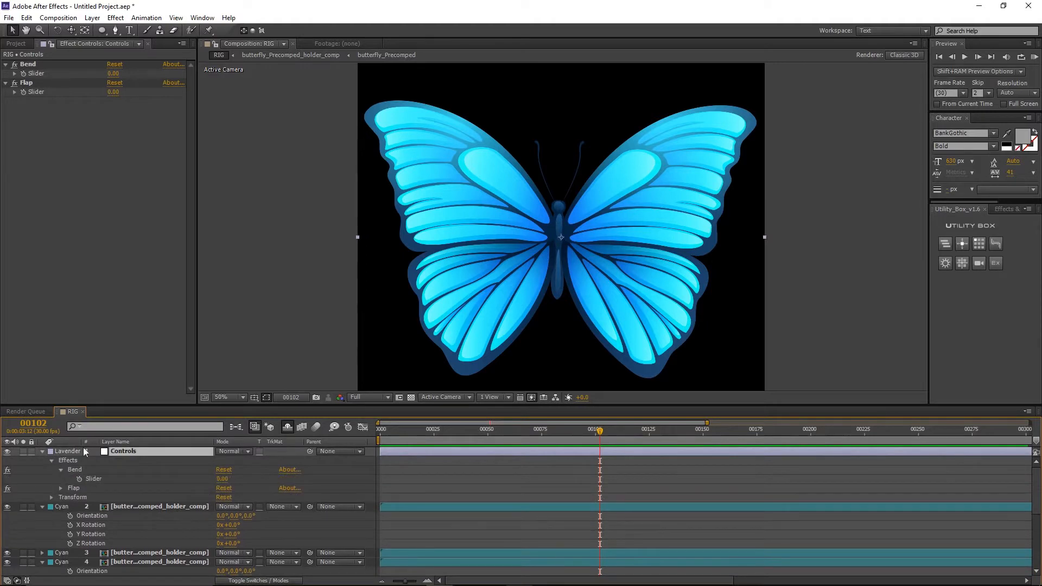
left_click_drag(103, 406, 108, 348)
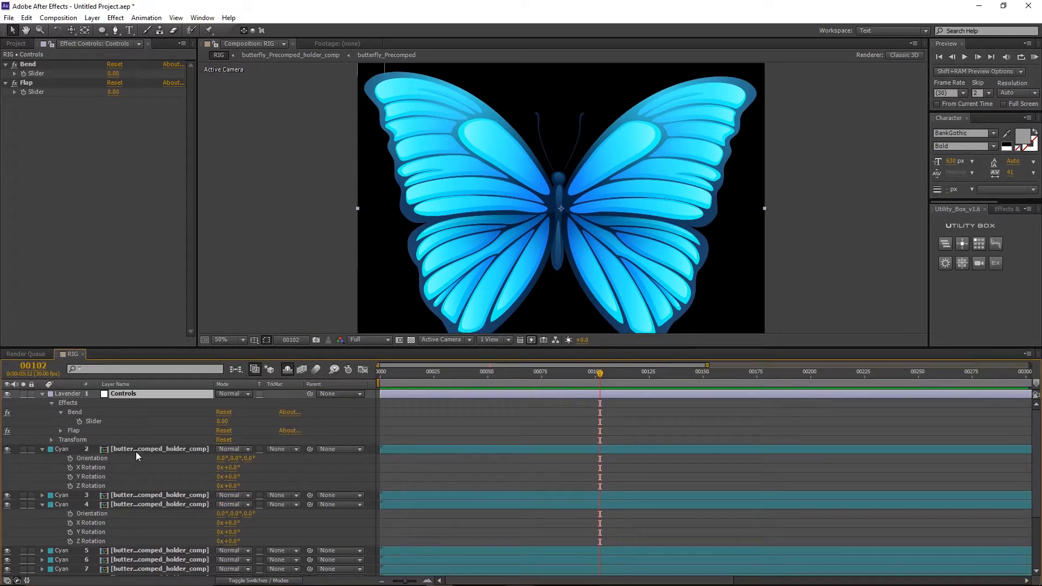
left_click(130, 450)
left_click(70, 468)
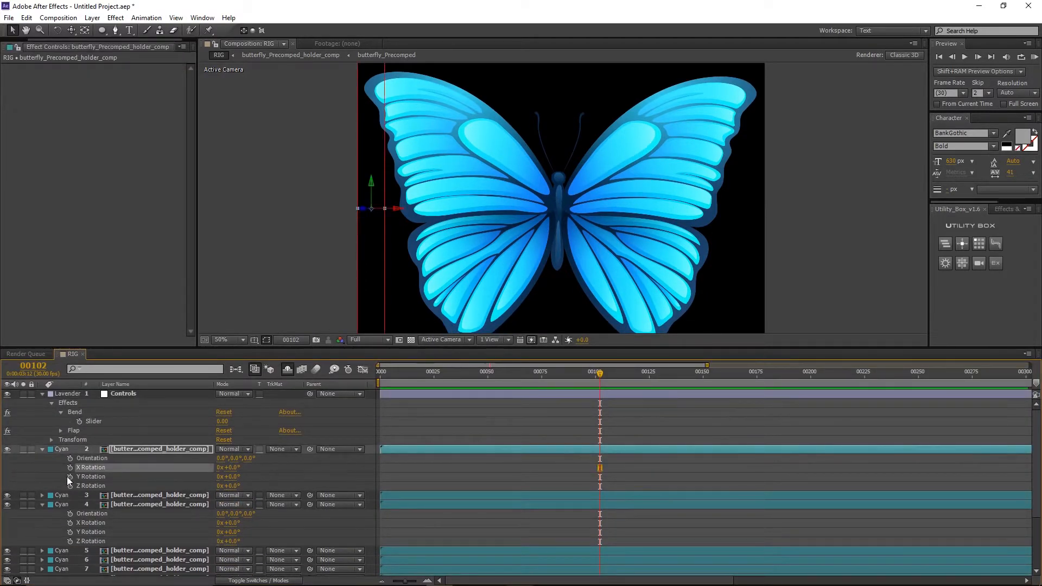
left_click(70, 477, "alt")
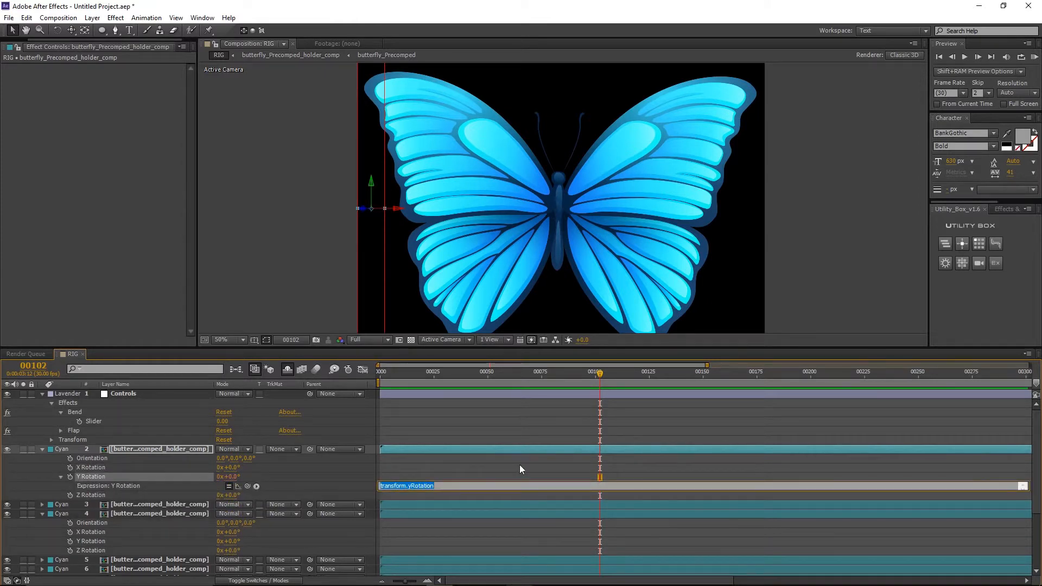
left_click_drag(246, 486, 113, 422)
left_click(390, 470)
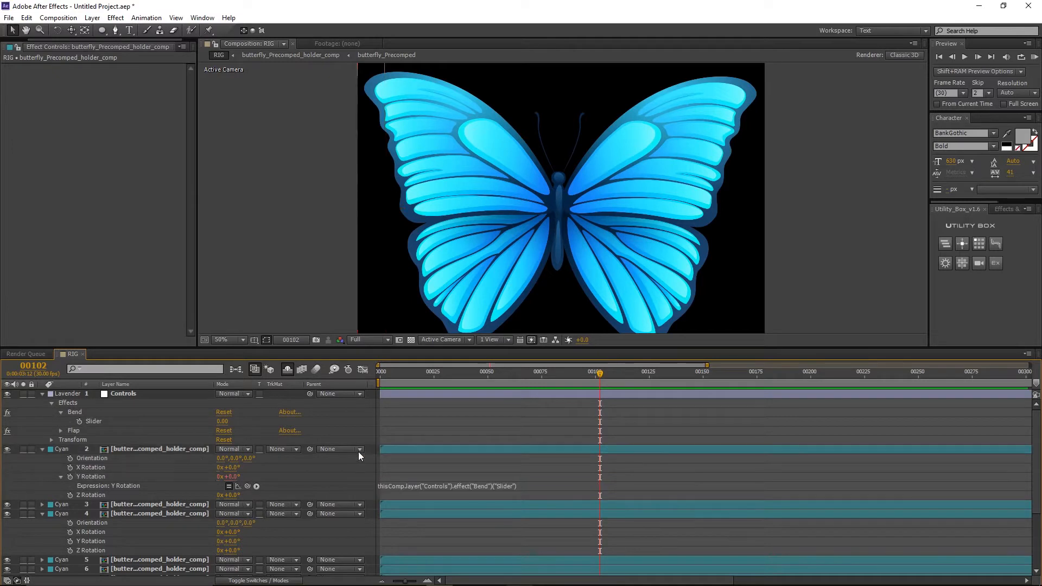
Try the Bend slider on the outermost strip and examine where the anchor point of the layer 5 strip sits
mouse_move(222, 424)
left_mouse_down()
mouse_move(238, 423)
mouse_move(179, 428)
mouse_move(226, 429)
left_mouse_up()
key("ctrl+z")
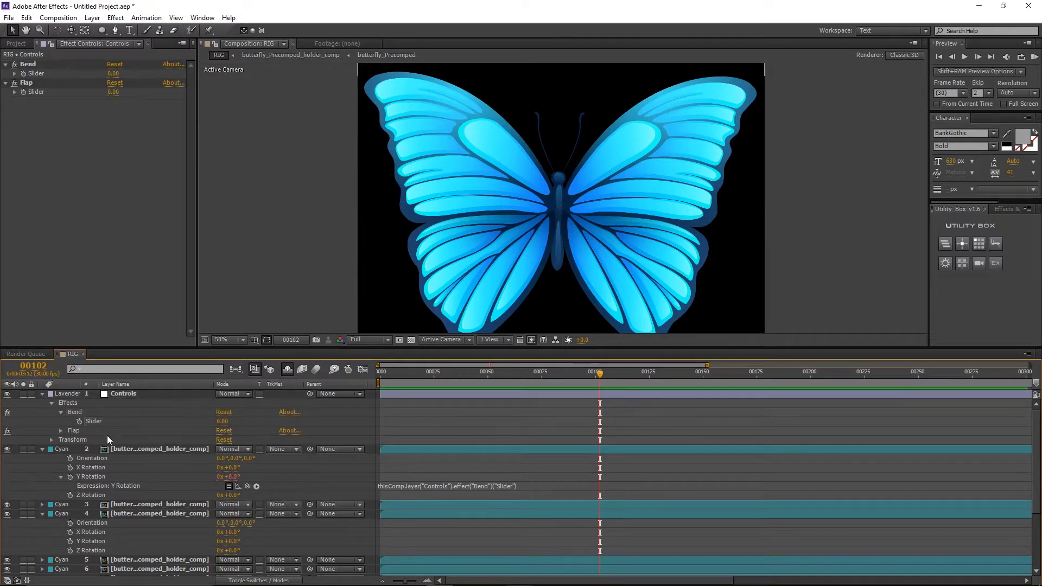
left_click(150, 513)
left_click(158, 560)
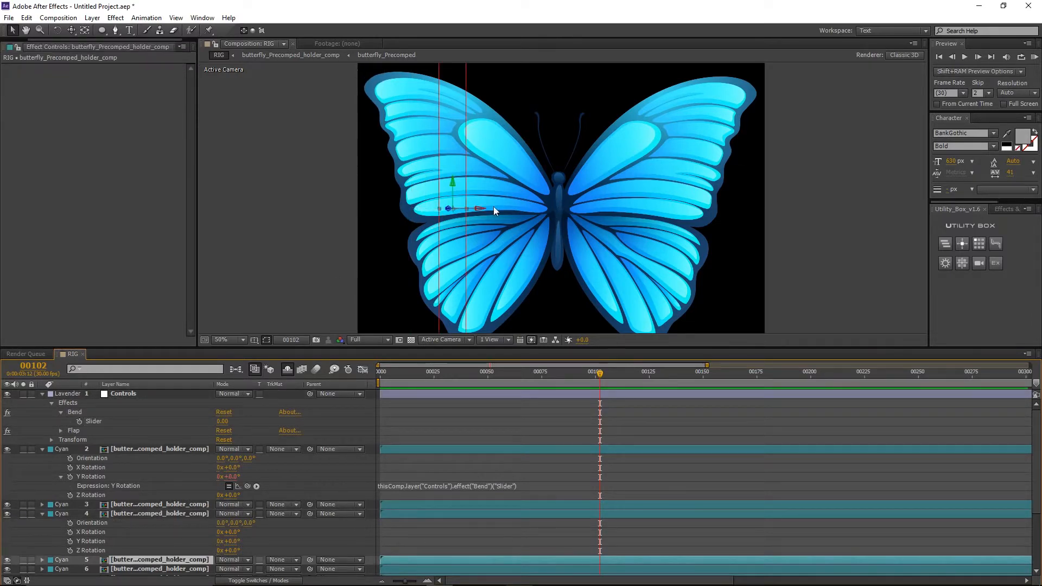
scroll(472, 212, "up", 2)
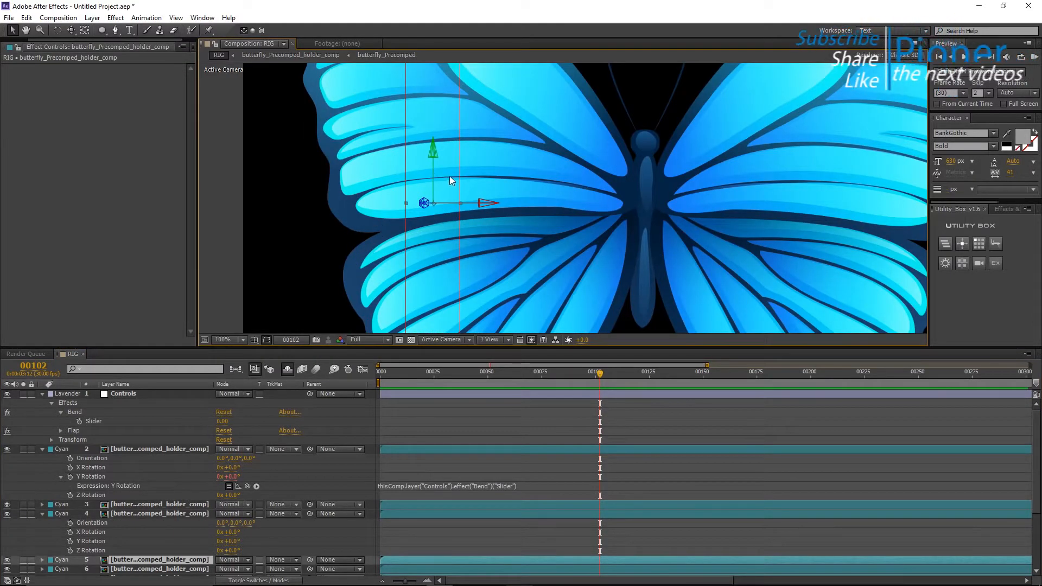
scroll(449, 175, "up", 2)
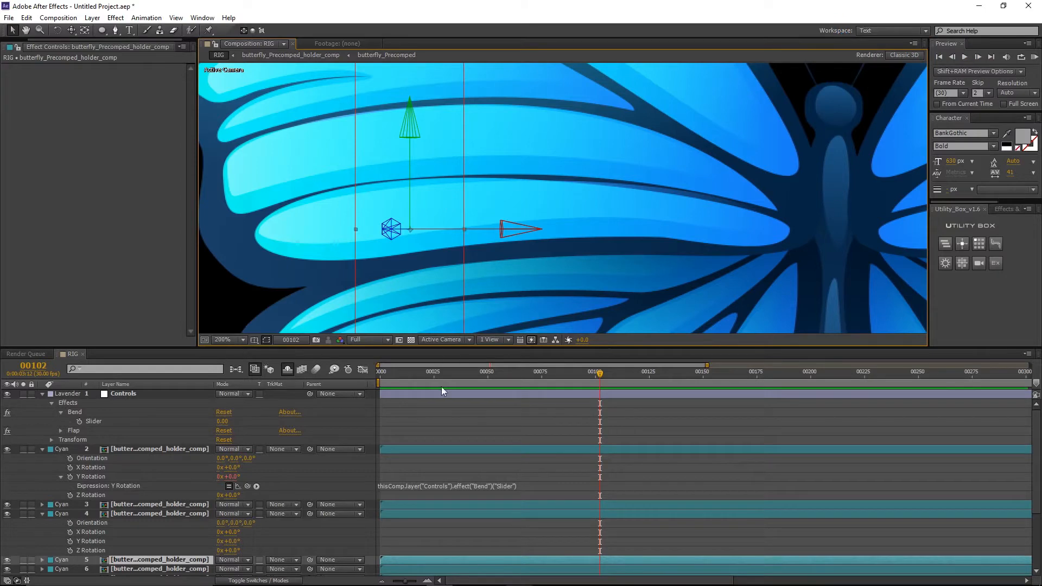
Shift the anchor points of cyan layers 2–8 to the strips' inner edges, with X values from 100 to 700 in increments of 100
left_click(402, 422)
key("p")
key("m")
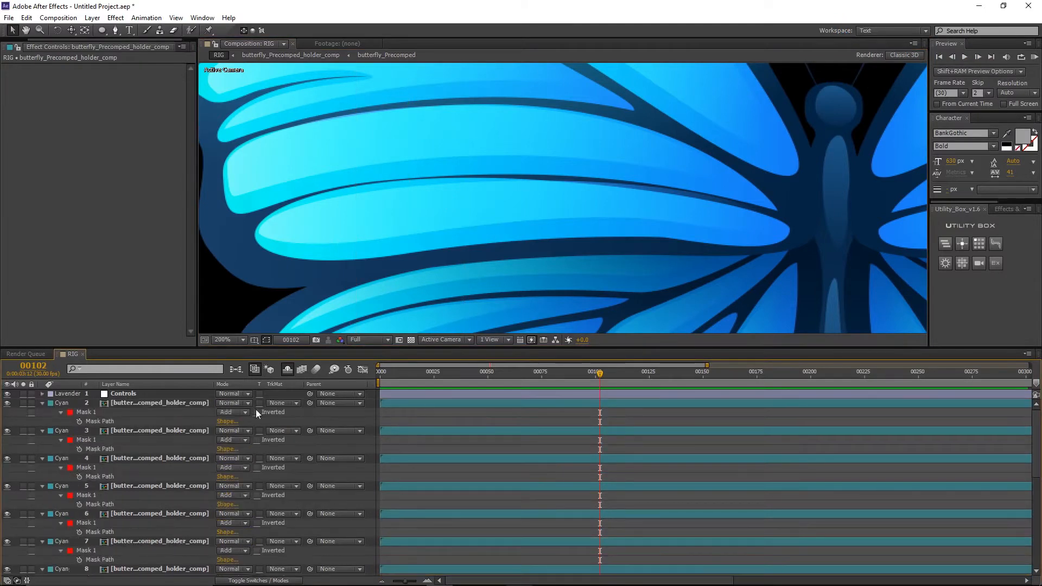
key("m")
left_click(124, 402)
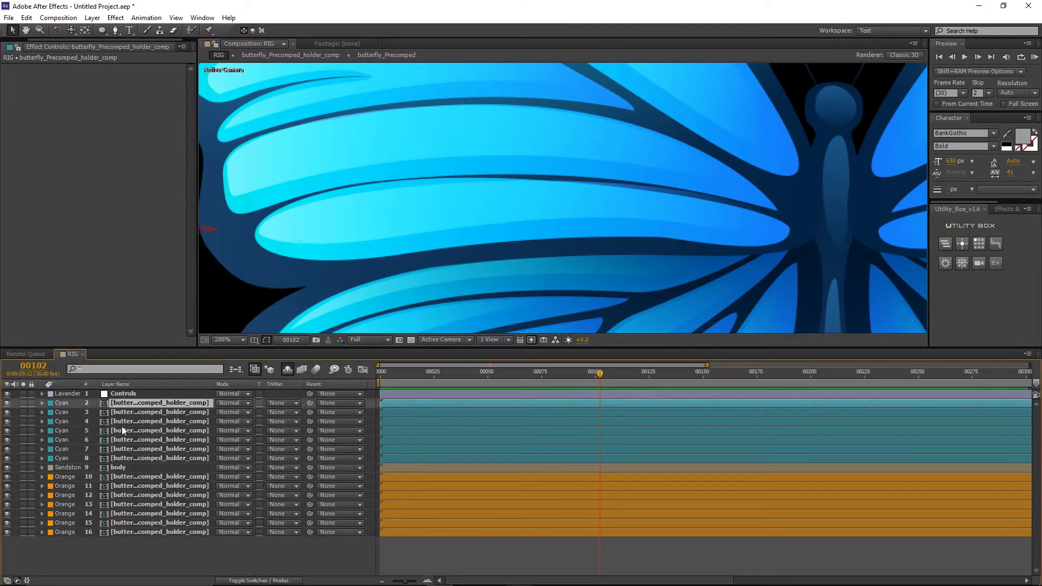
left_click(134, 458, "shift")
scroll(480, 102, "down", 4)
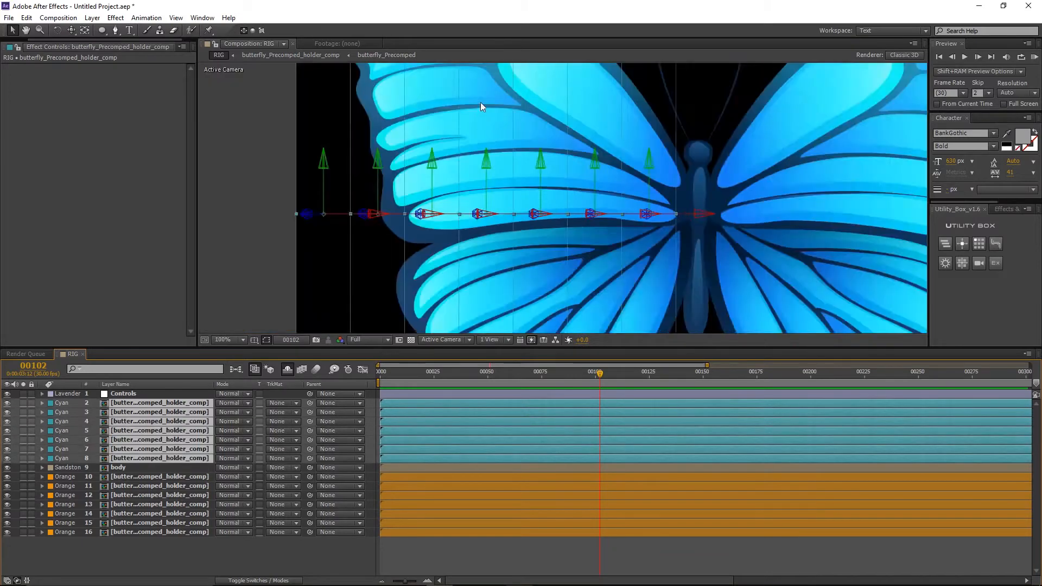
key("a")
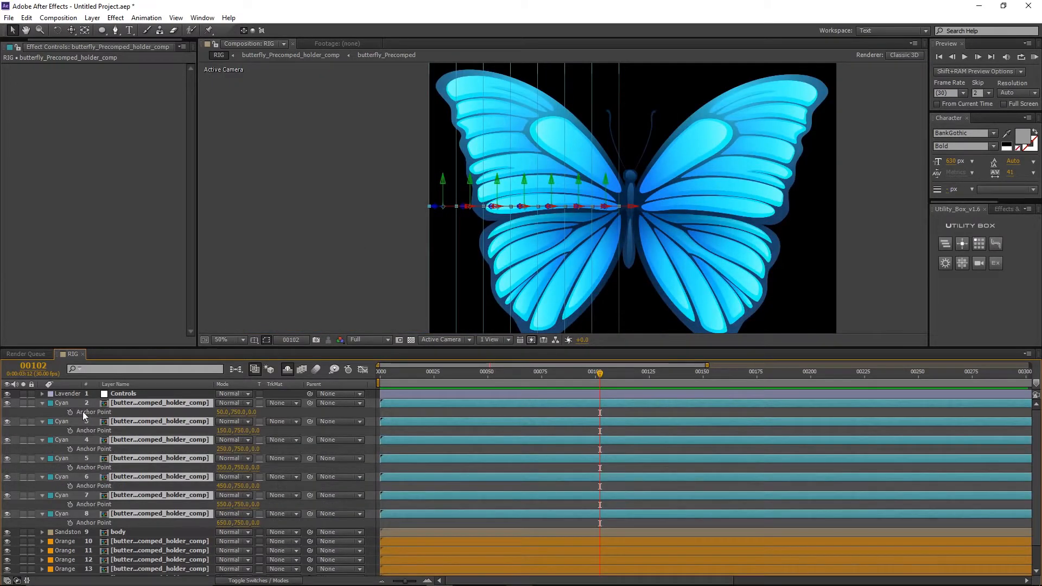
scroll(437, 214, "up", 2)
left_click_drag(223, 417, 255, 420)
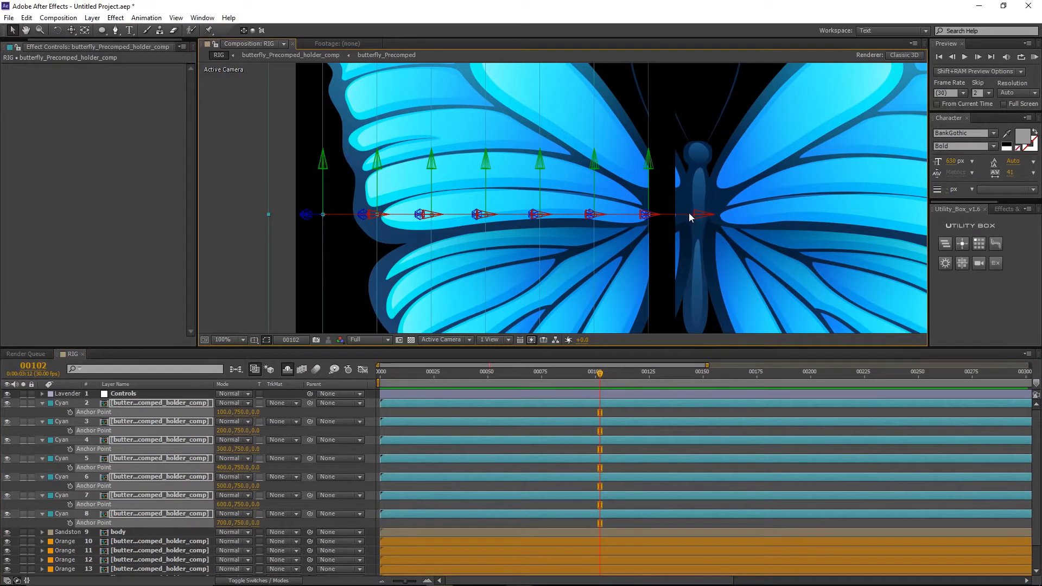
Move the seven cyan strips together toward the body to close the gap between the left wing and the body
scroll(582, 197, "down", 2)
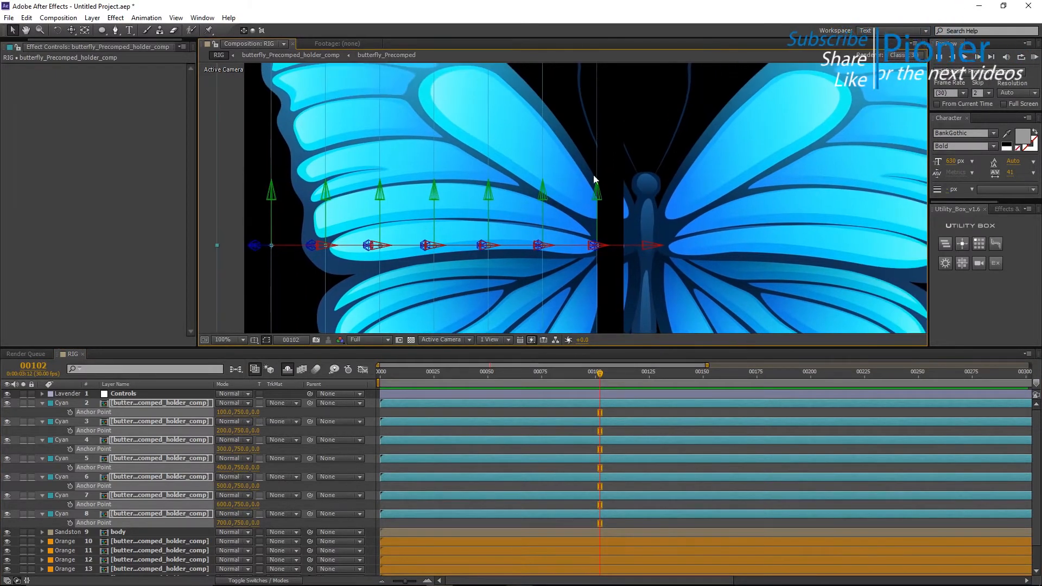
scroll(591, 211, "up", 2)
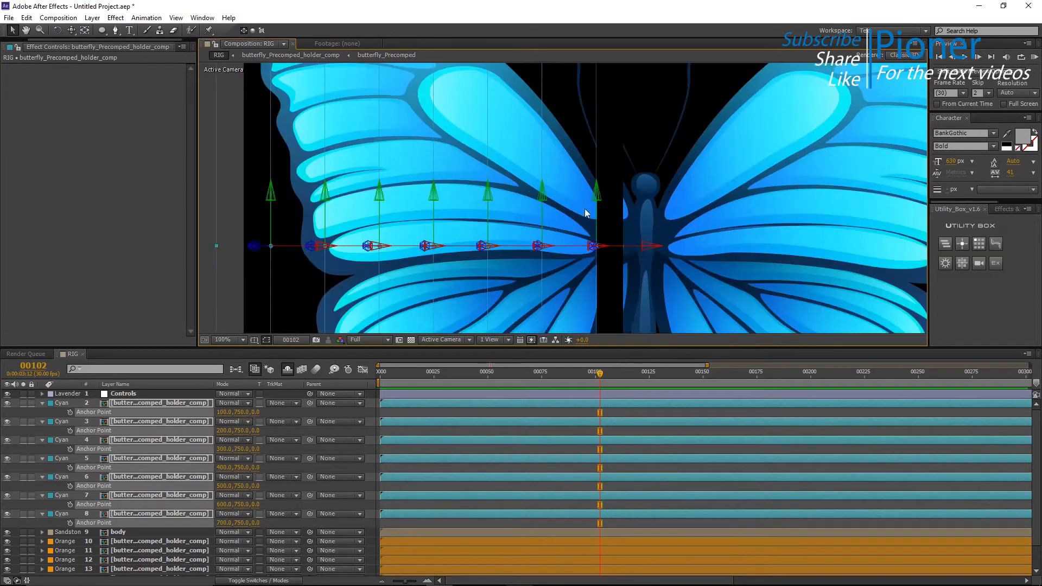
left_click_drag(605, 242, 635, 251)
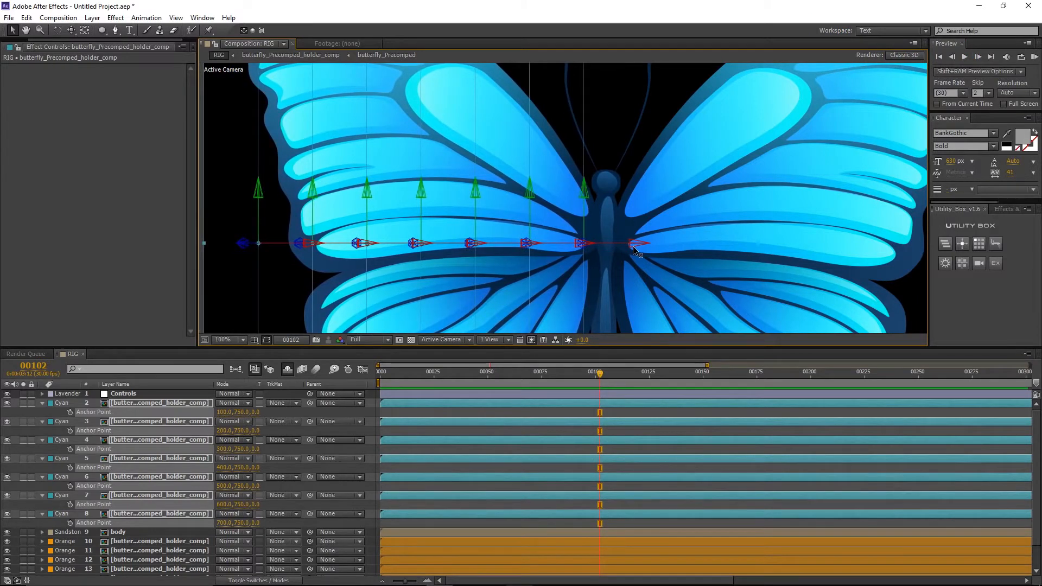
left_click(385, 413)
Test bending the outermost strip around its new anchor point with a negative Bend value
left_click(153, 399)
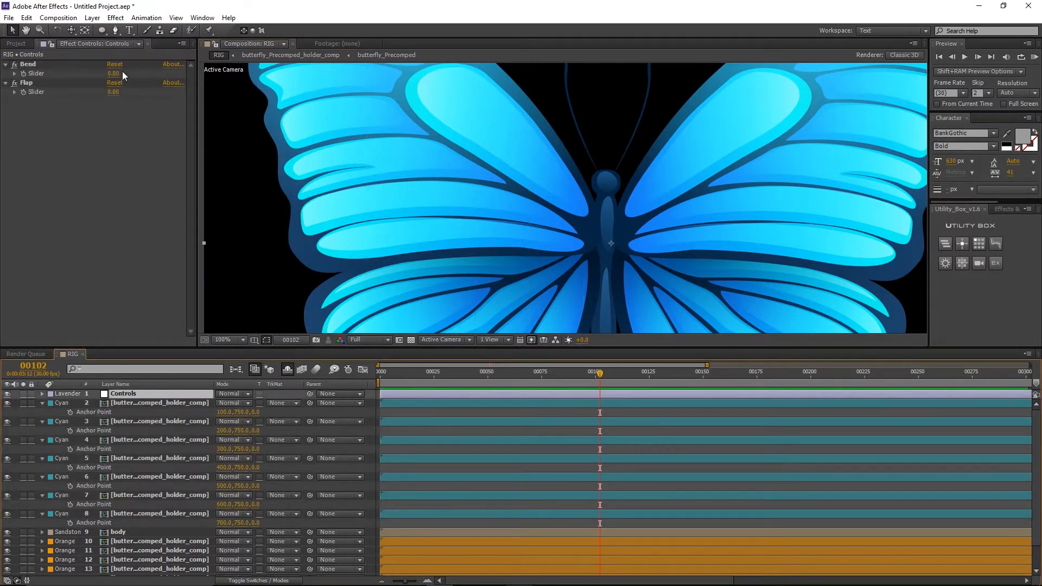
left_click_drag(113, 74, 88, 73)
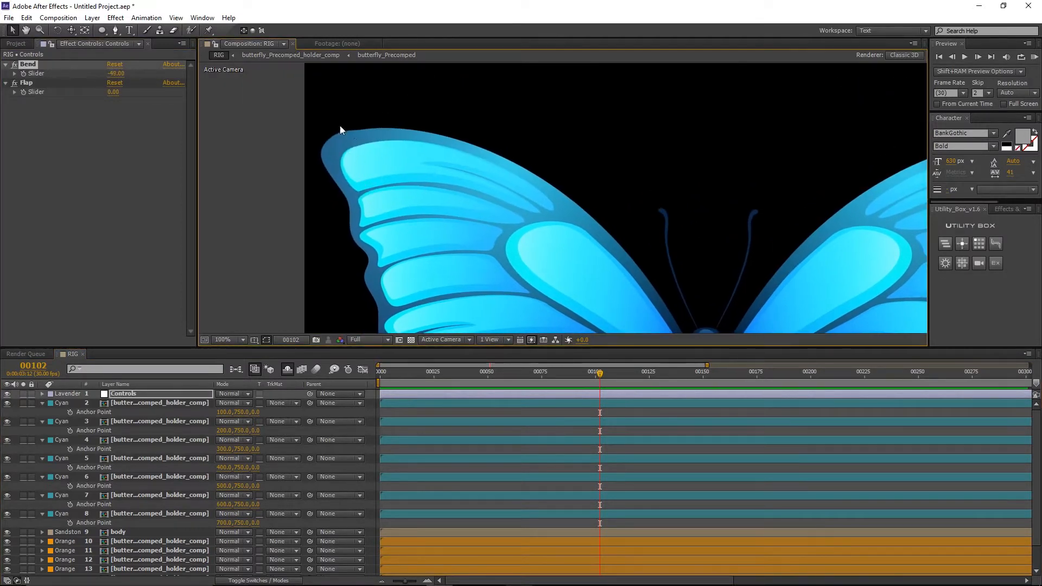
left_click(160, 403)
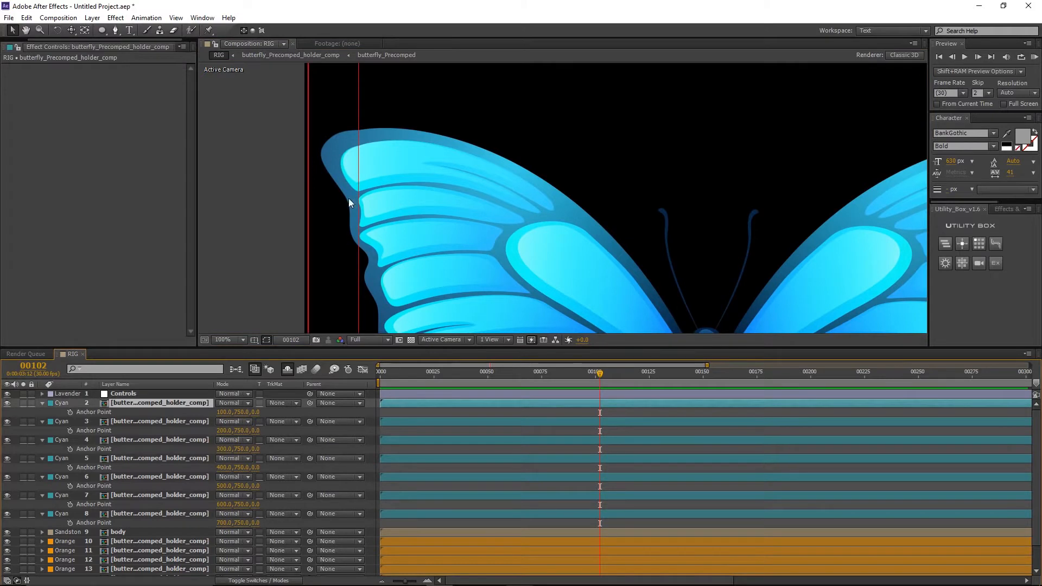
left_click(146, 394)
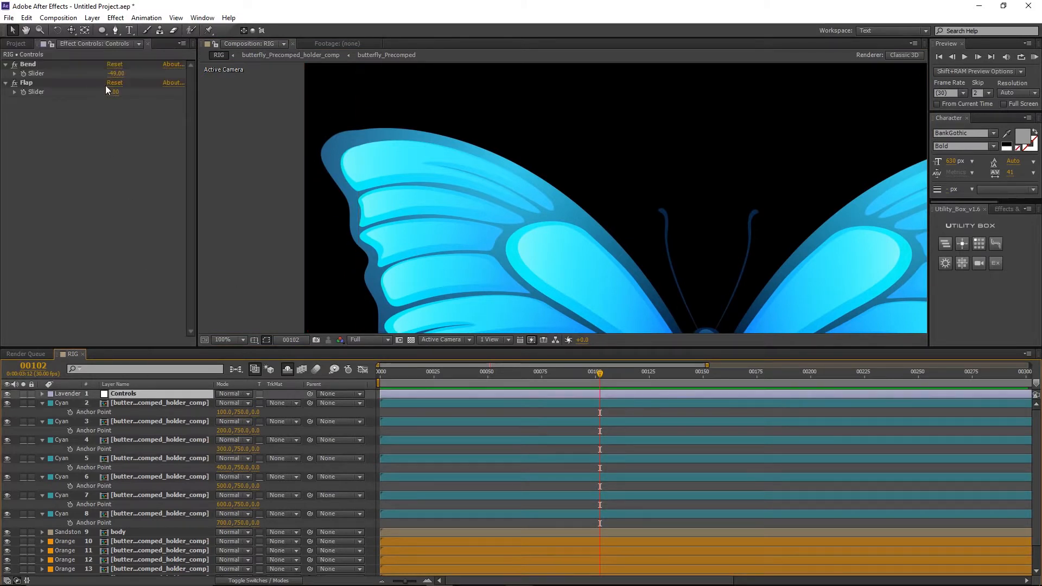
Copy the Y Rotation of layer 2, including its Bend expression, to cyan layers 3–8
left_click(185, 404)
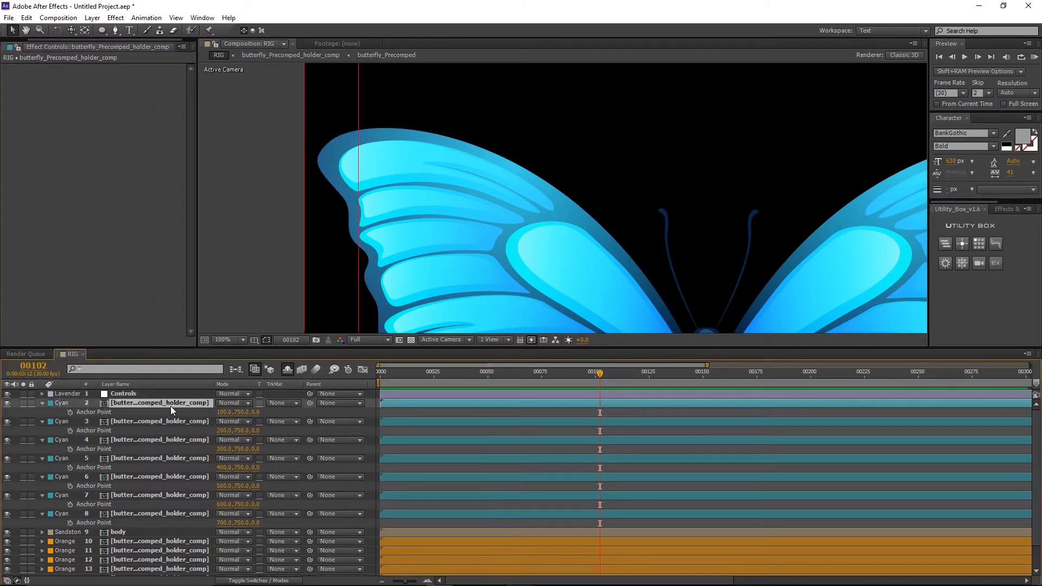
key("r")
left_click(97, 431)
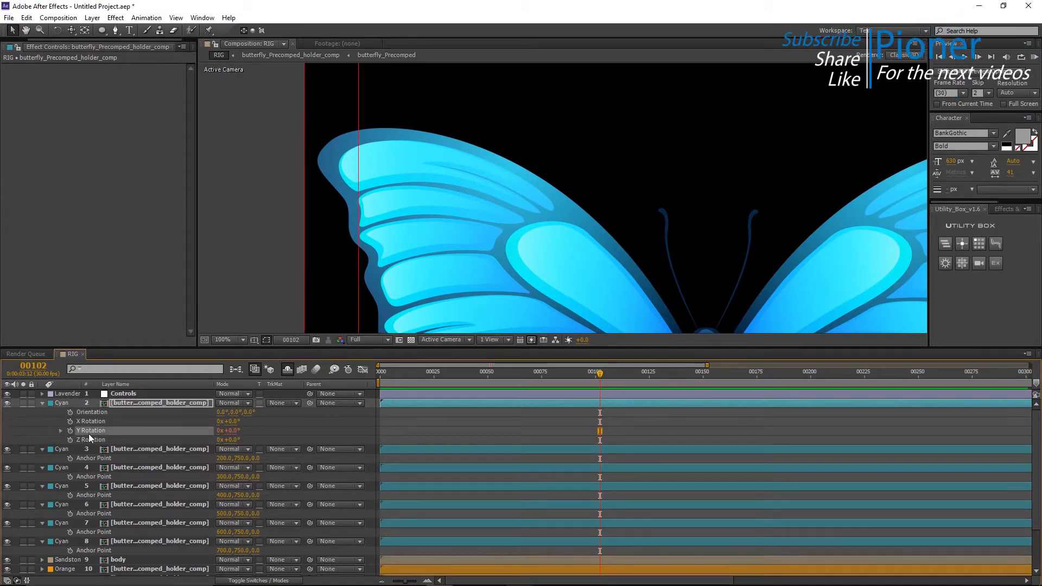
left_click(130, 451)
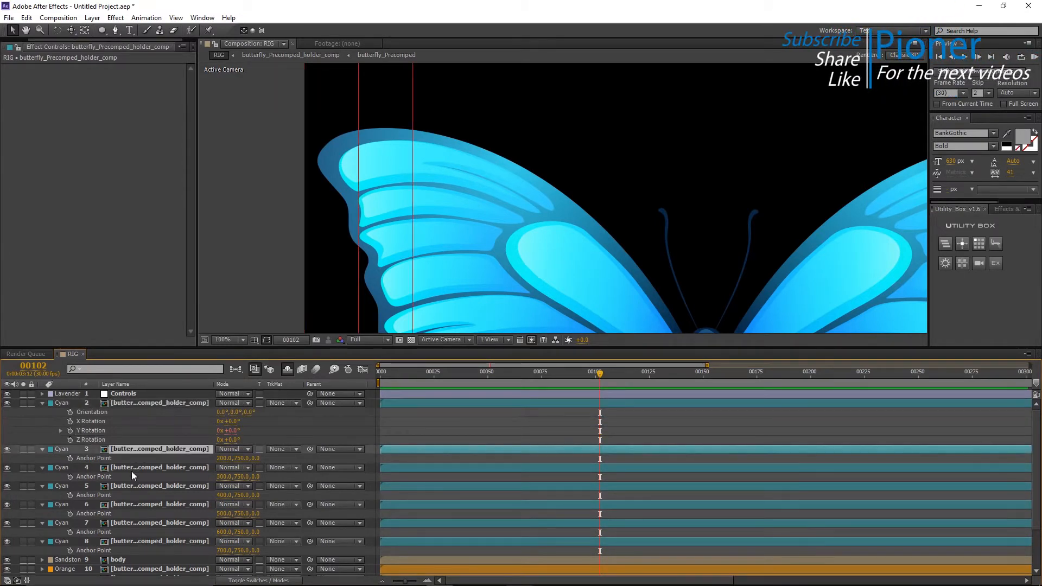
left_click(132, 539, "shift")
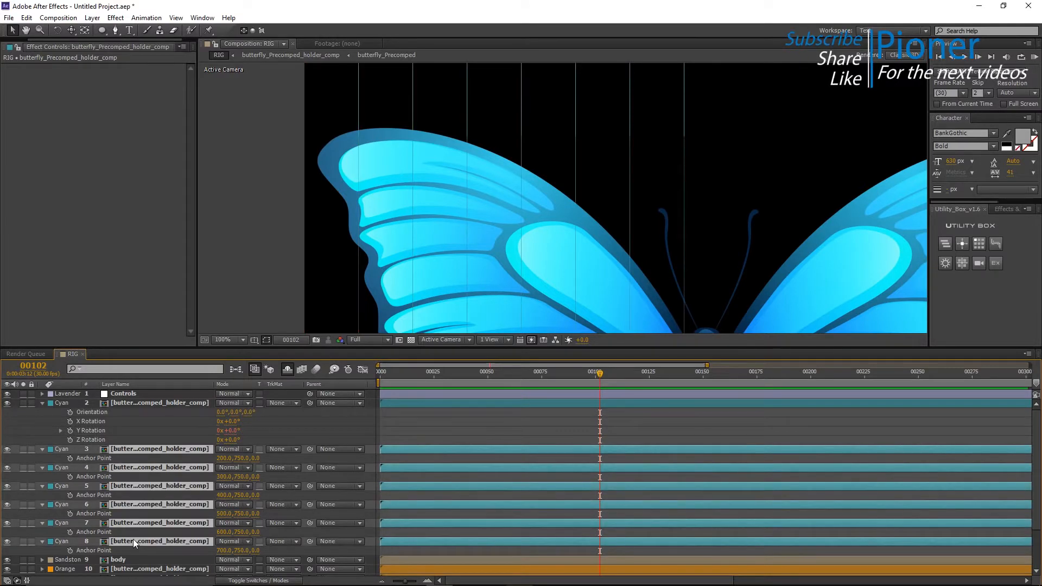
left_click(417, 423)
Test how all seven left wing strips rotate with the Bend slider at negative and positive values
left_click(120, 395)
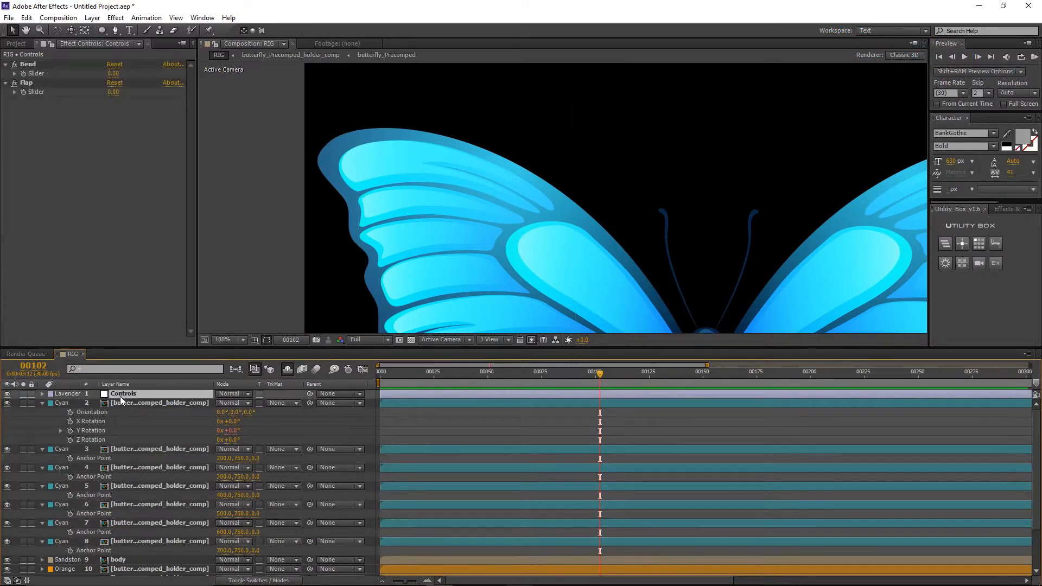
left_click_drag(112, 73, 94, 73)
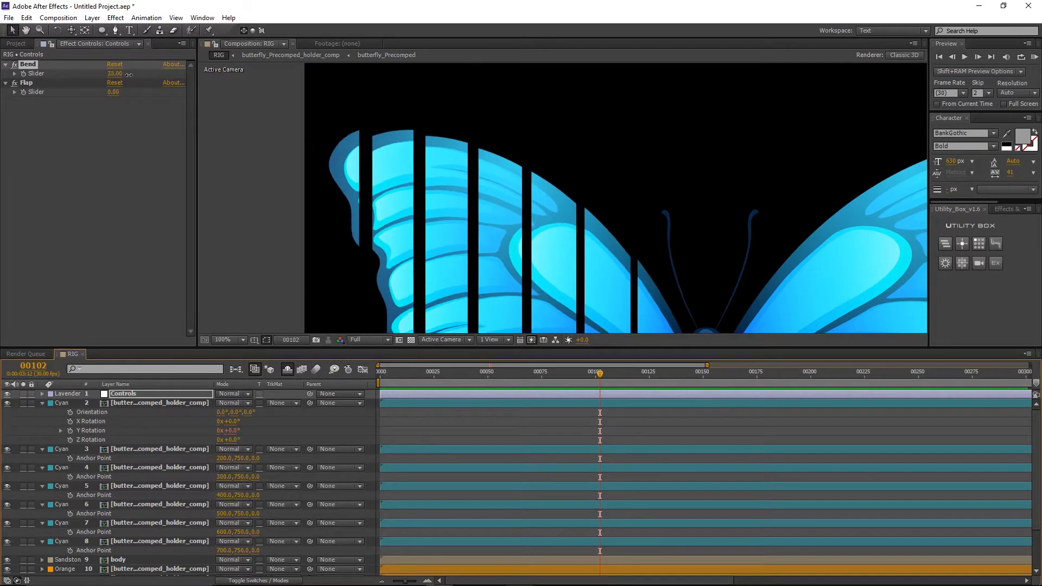
scroll(429, 179, "down", 2)
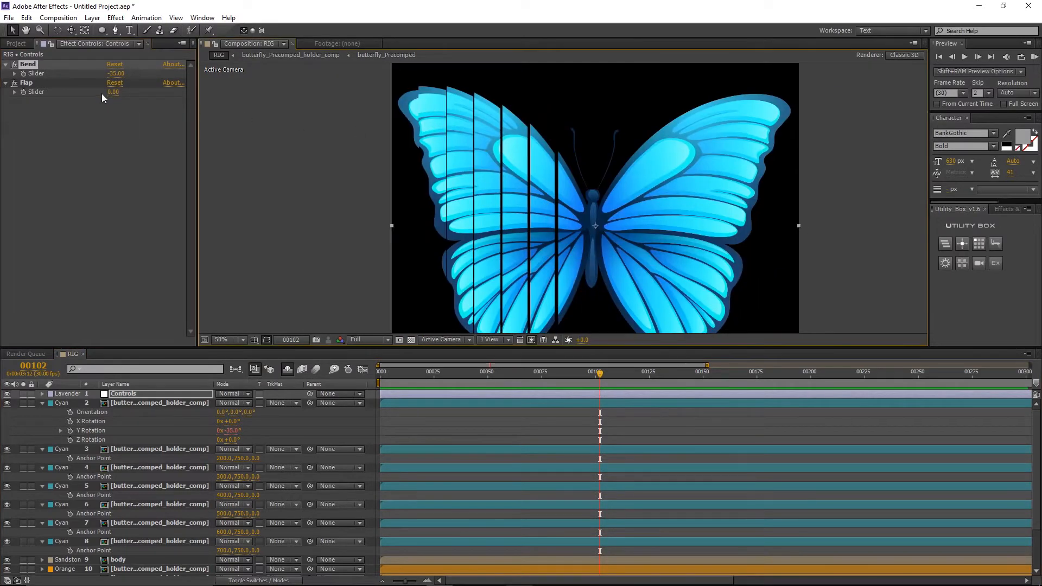
left_click_drag(111, 76, 136, 71)
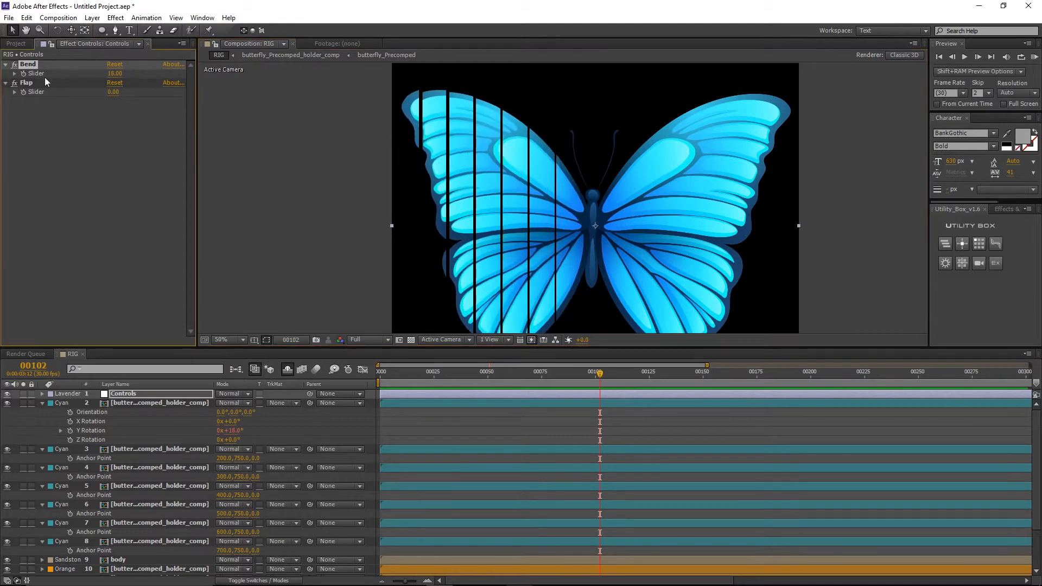
Set the Bend slider on the Controls layer to 0
left_click(113, 76)
type("0")
key("Return")
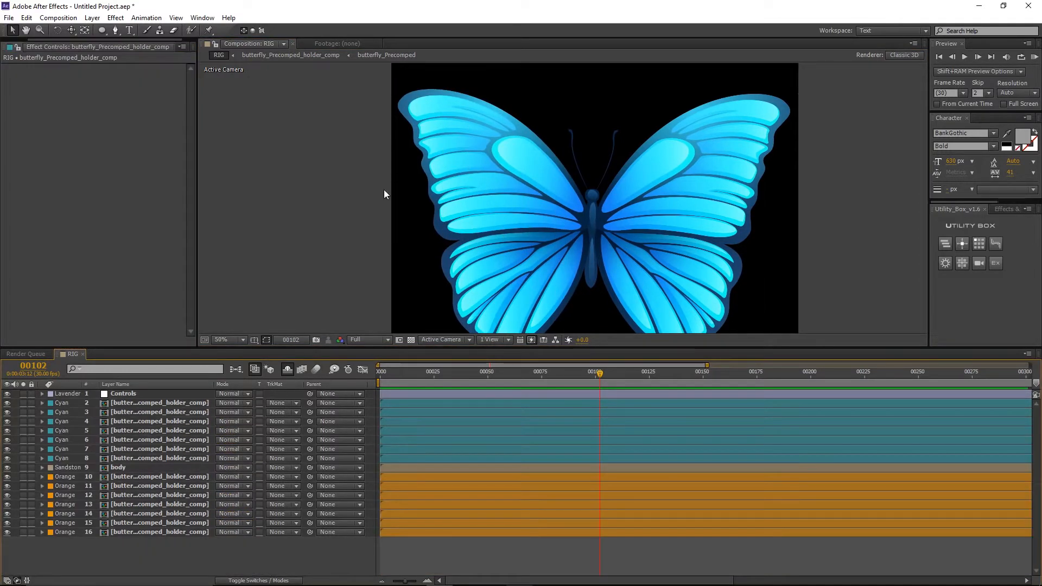
Examine which left wing strip each of the cyan layers 2–8 holds, from the outer edge in to the body
left_click(144, 402)
left_click(145, 412)
left_click(148, 421)
left_click(147, 430)
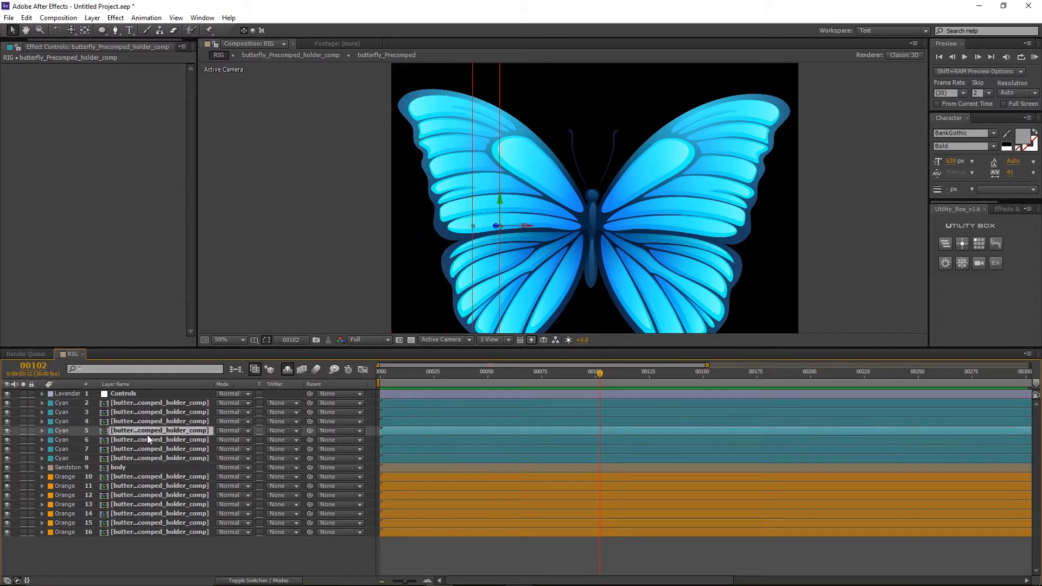
left_click(148, 440)
left_click(149, 450)
left_click(156, 458)
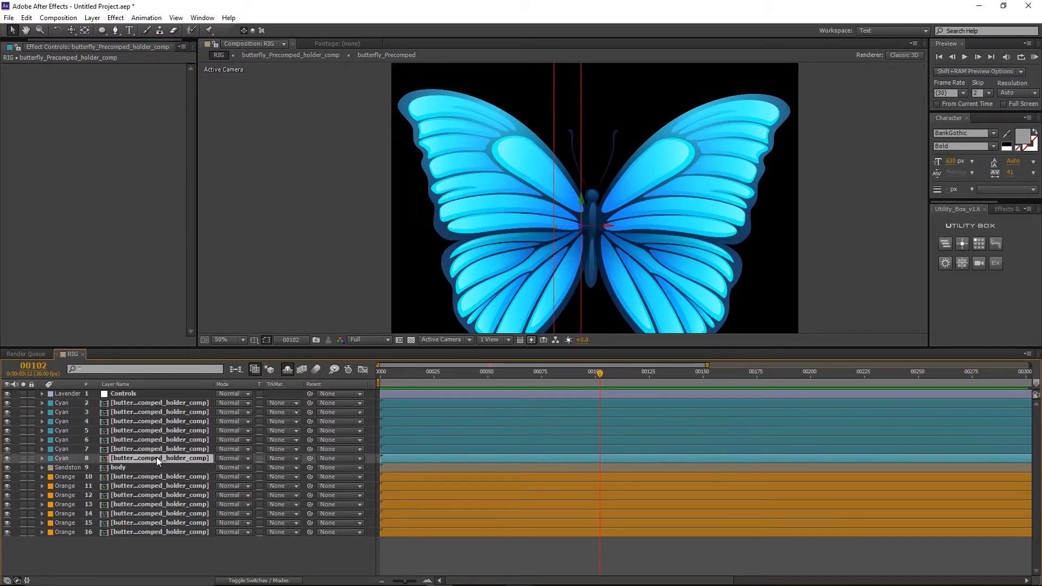
left_click(371, 440)
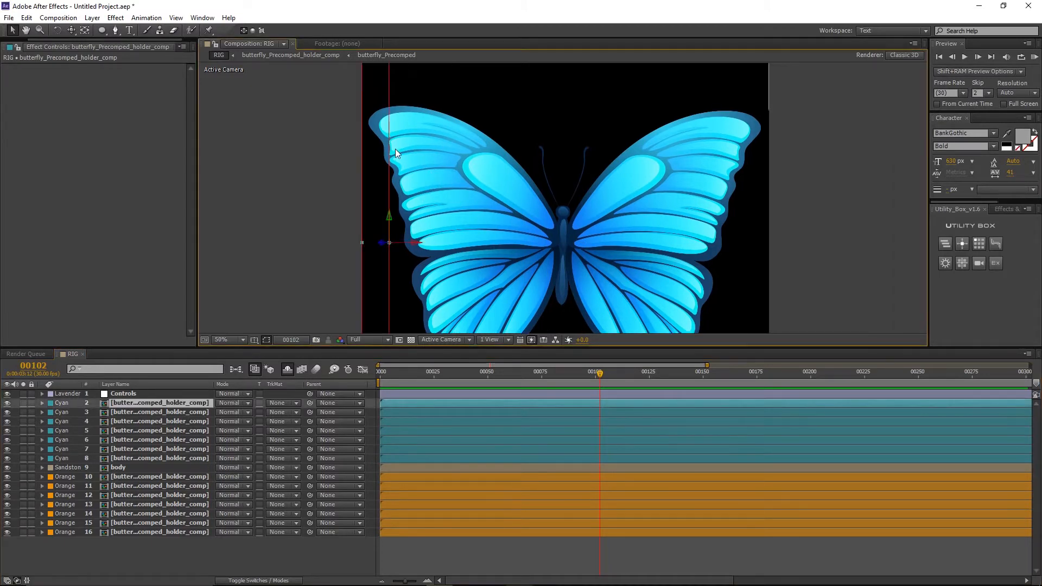
Parent each cyan strip from layer 2 to layer 7 to the next strip inward, ending the chain at layer 8
scroll(385, 154, "down", 2)
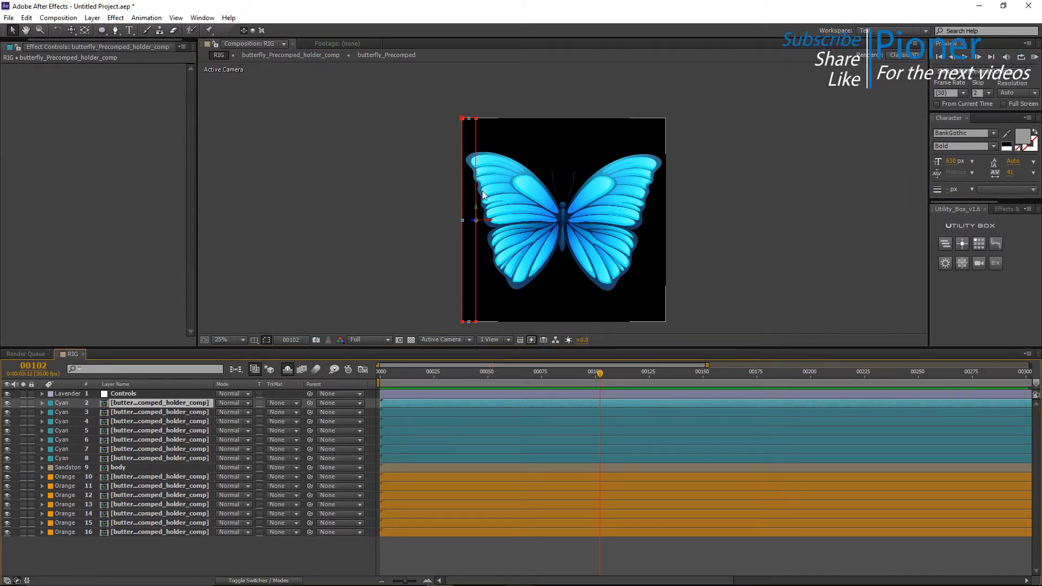
left_click(142, 412)
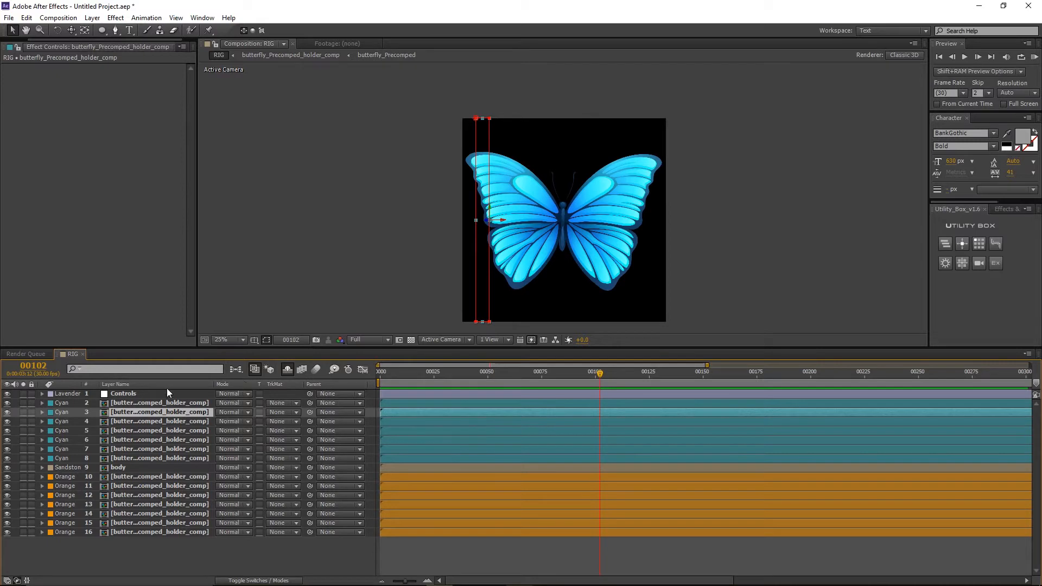
left_click(146, 403)
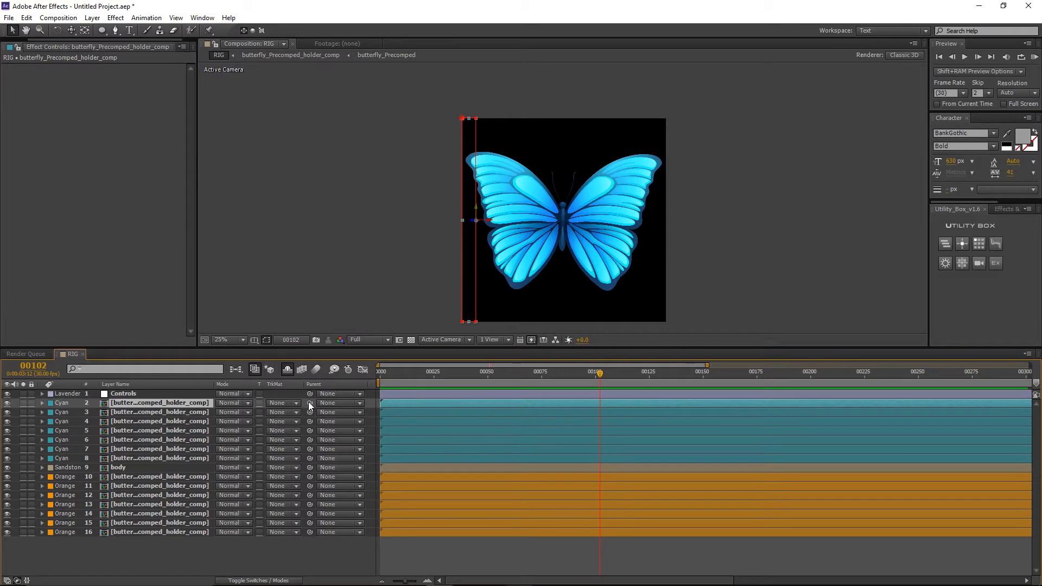
left_click_drag(310, 406, 167, 413)
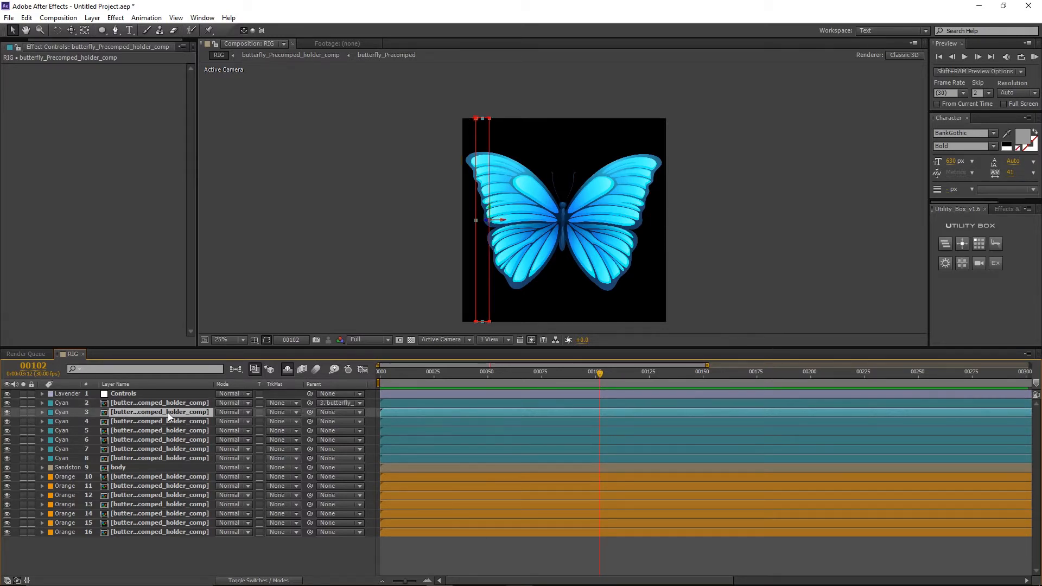
left_click_drag(309, 412, 186, 425)
left_click_drag(310, 421, 209, 441)
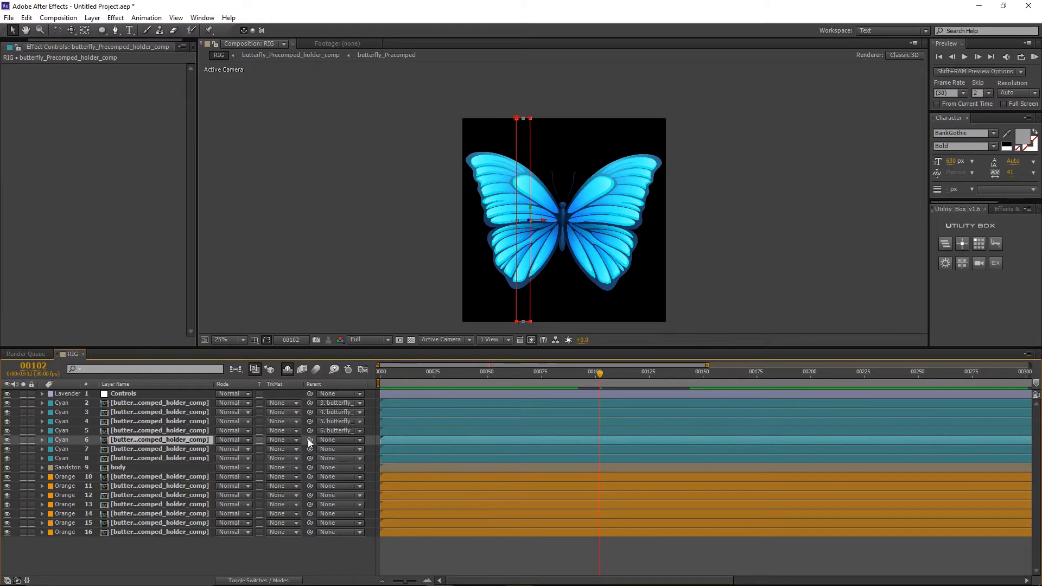
left_click_drag(309, 439, 202, 451)
left_click_drag(310, 448, 177, 459)
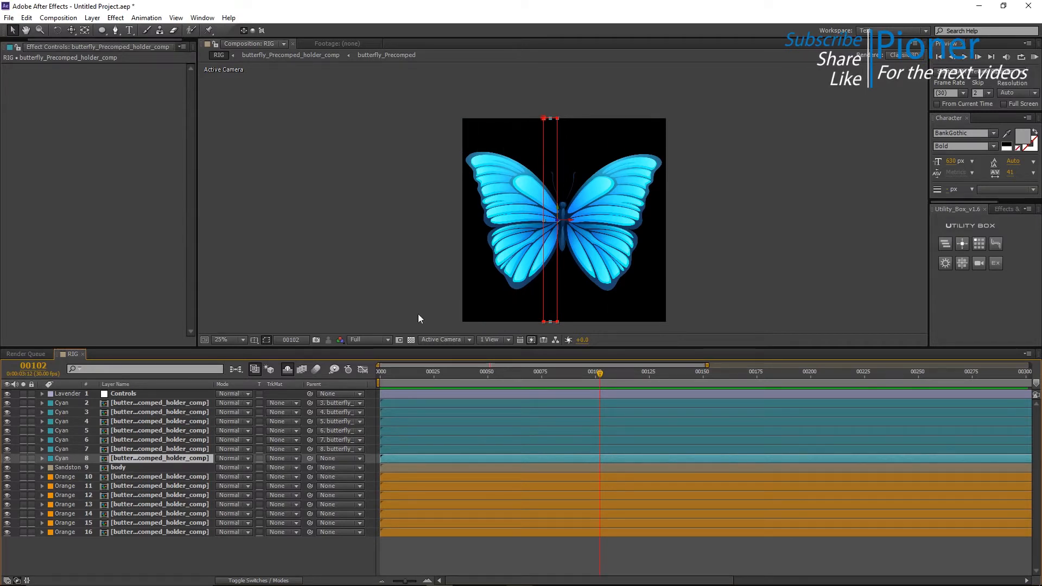
Test how the parented left wing curls with the Bend slider and return the slider to 0
scroll(539, 216, "up", 2)
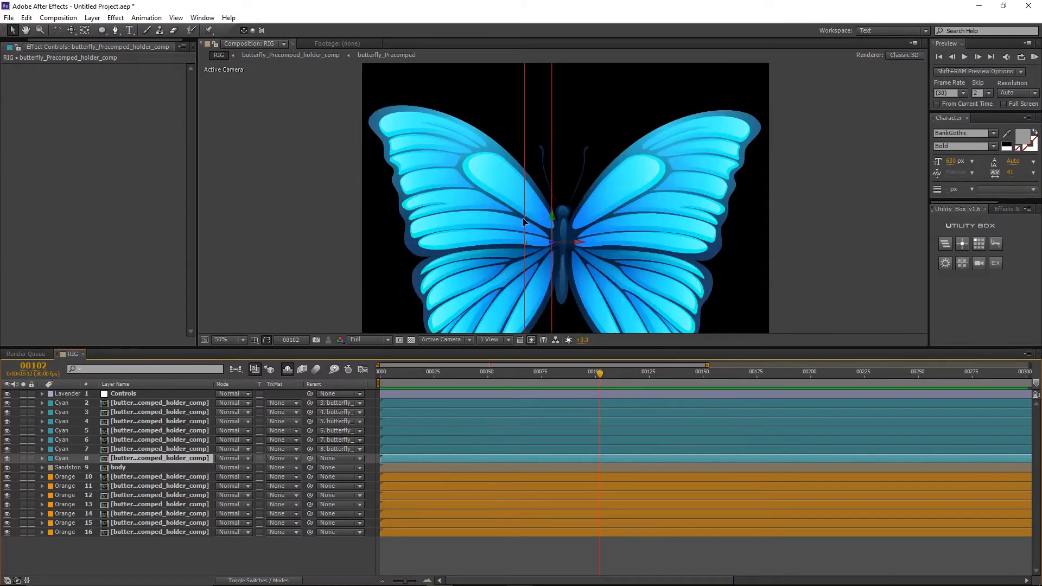
left_click_drag(525, 219, 503, 196)
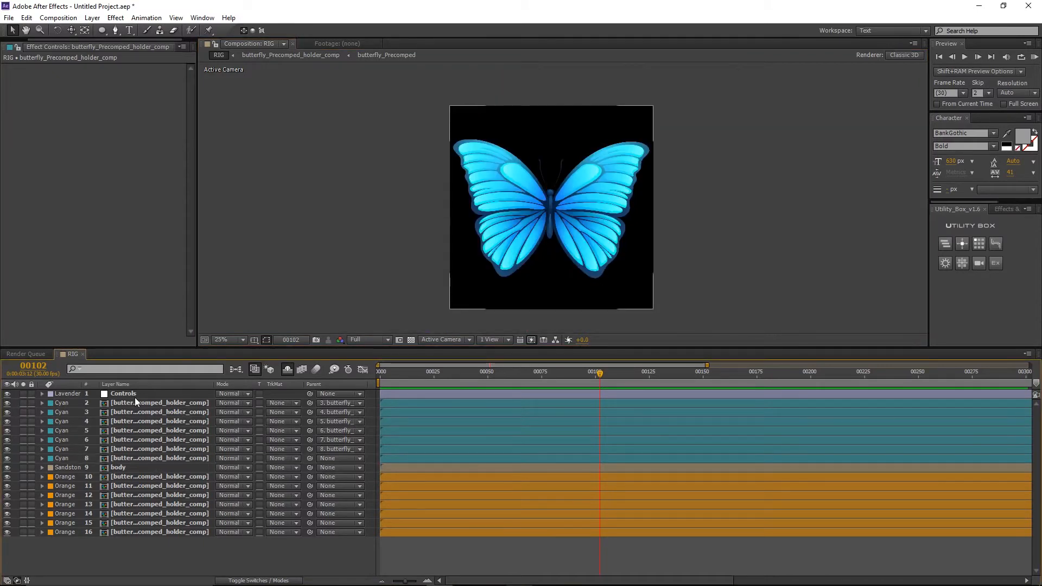
left_click(135, 393)
mouse_move(113, 73)
left_mouse_down()
mouse_move(102, 79)
mouse_move(131, 80)
mouse_move(119, 85)
left_mouse_up()
left_click_drag(119, 85, 122, 86)
left_click(116, 73)
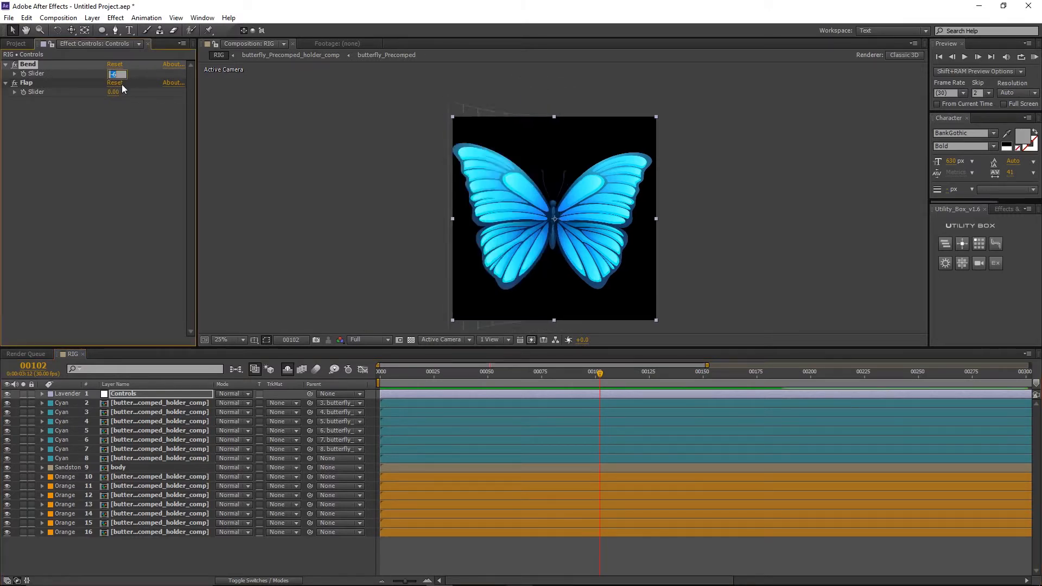
type("0")
key("Return")
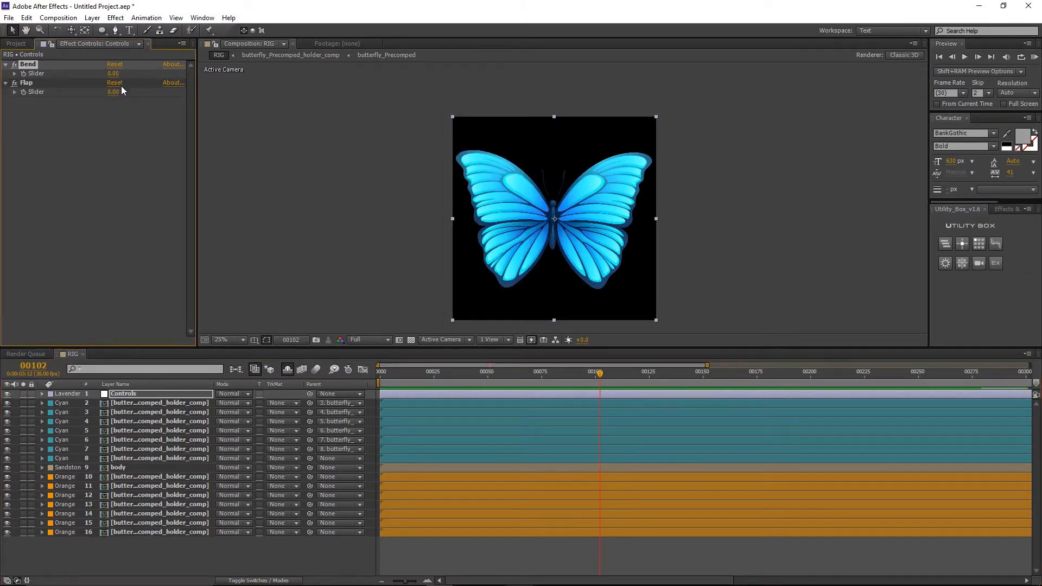
Shift the X anchor points of orange layers 10–16 to their inner edges, from 800 to 1400, and move the strips back against the body
left_click(128, 477)
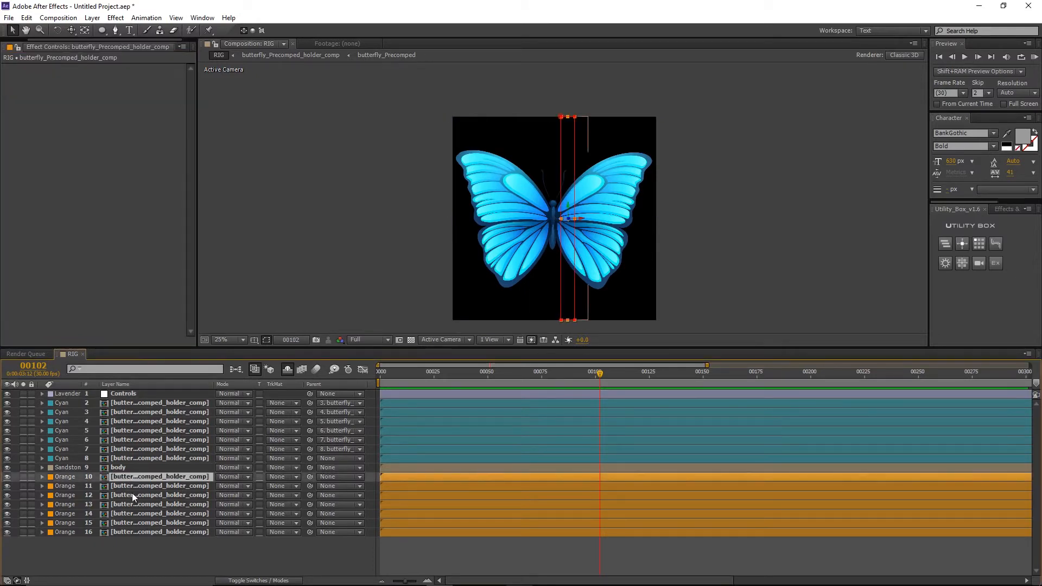
left_click(142, 530, "shift")
scroll(583, 229, "up", 2)
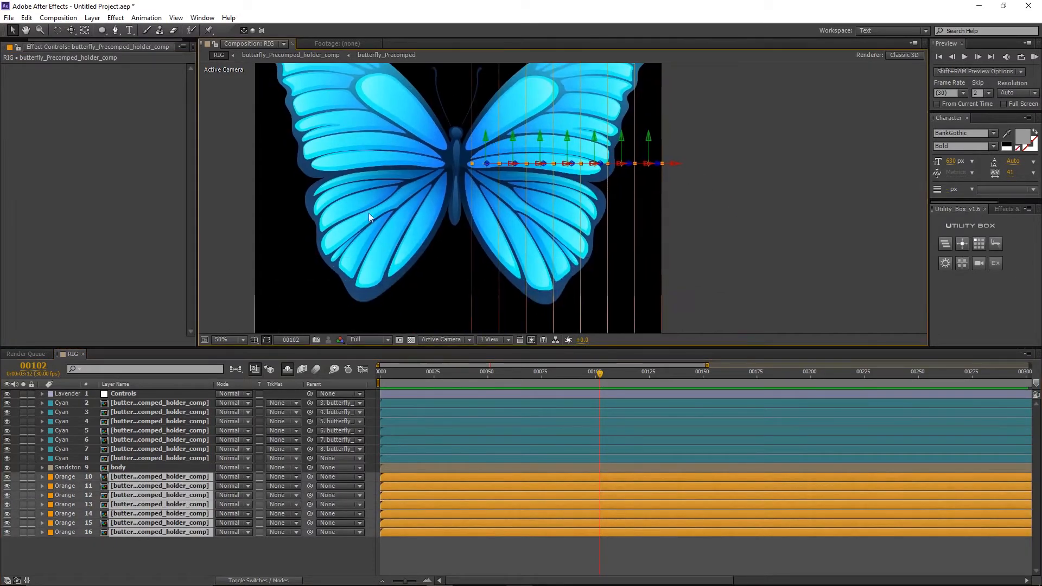
key("a")
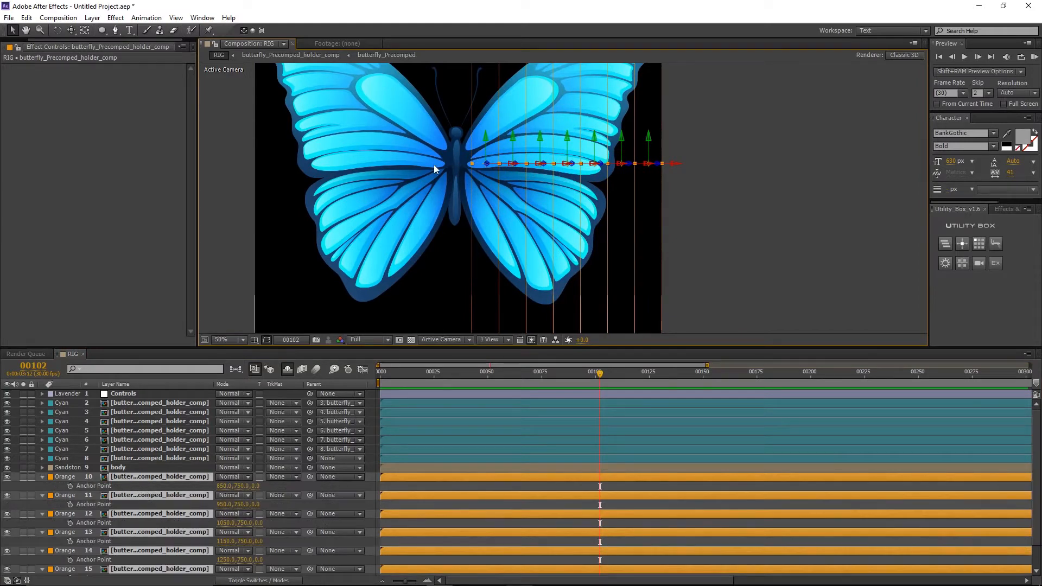
scroll(437, 170, "up", 2)
left_click_drag(225, 486, 199, 492)
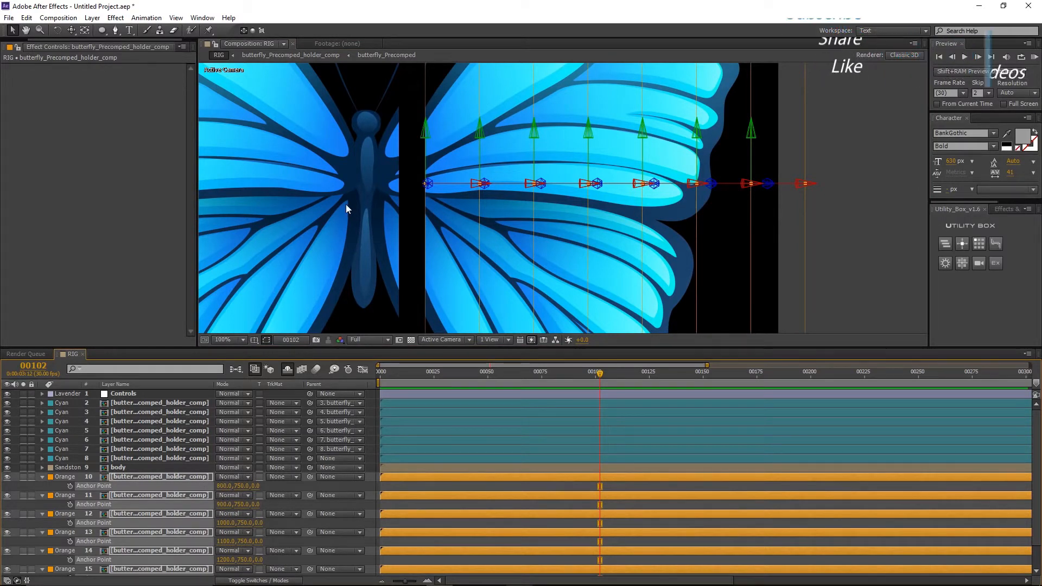
left_click_drag(446, 182, 427, 186)
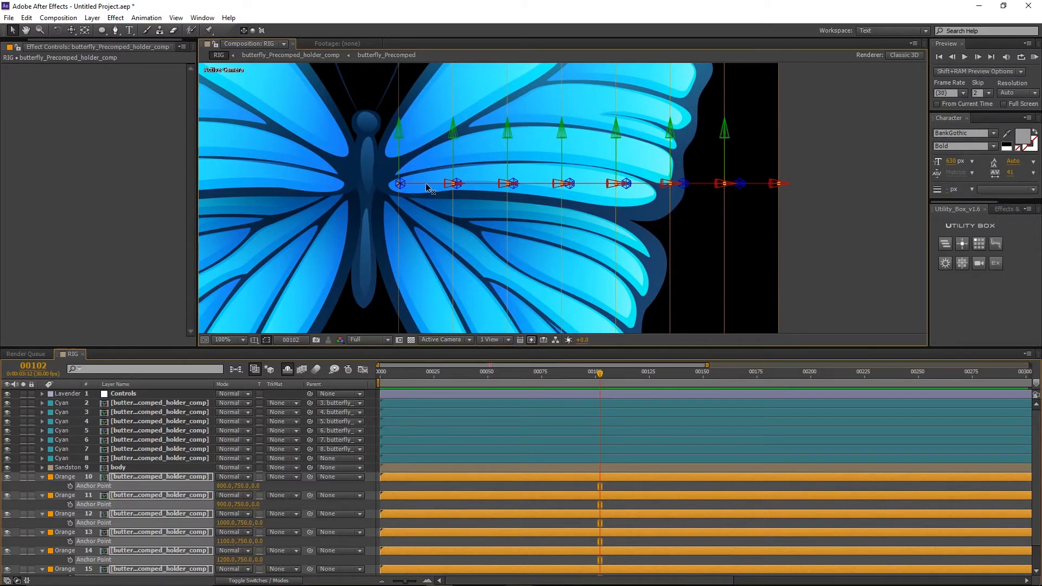
Link layer 10's Y Rotation to the Controls layer's Bend slider with an expression multiplied by -1
left_click(213, 484)
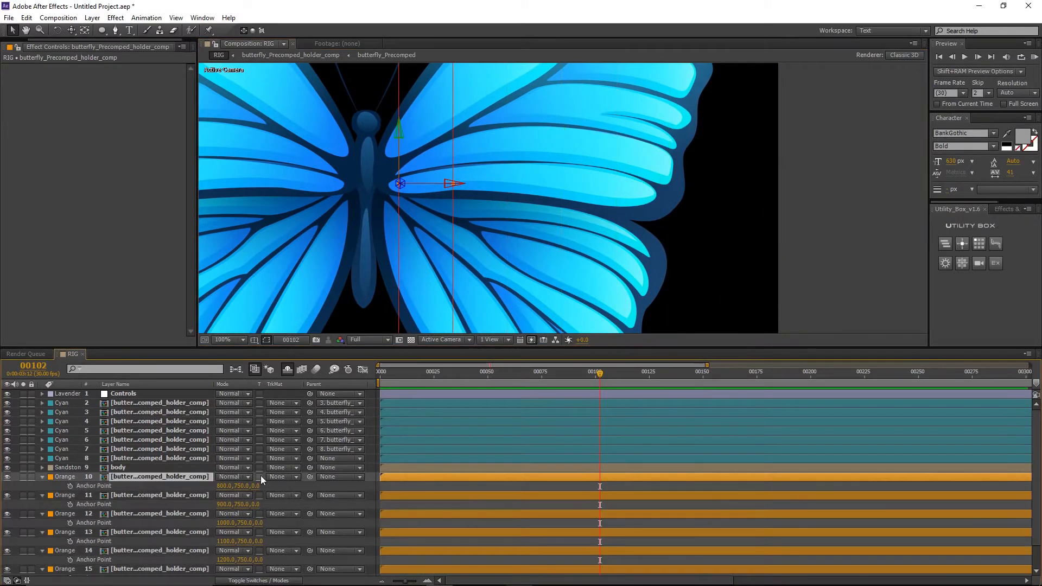
key("r")
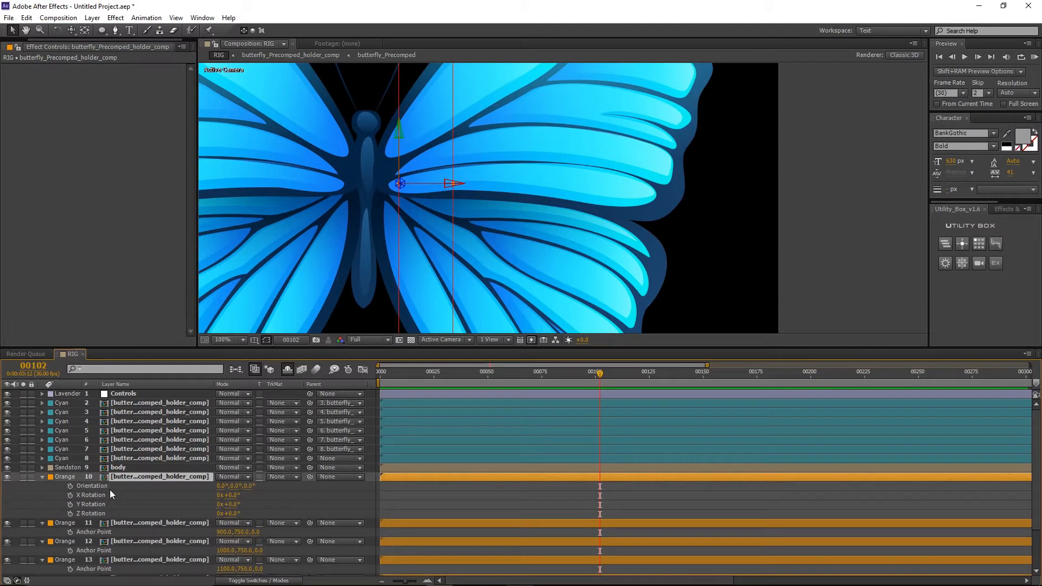
left_click(42, 394)
left_click(52, 403)
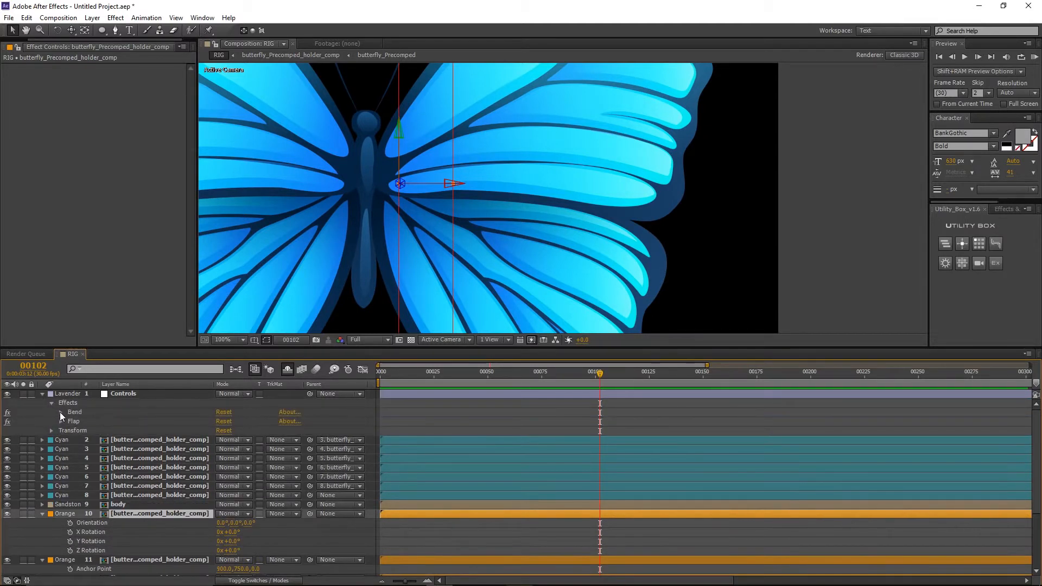
left_click(61, 412)
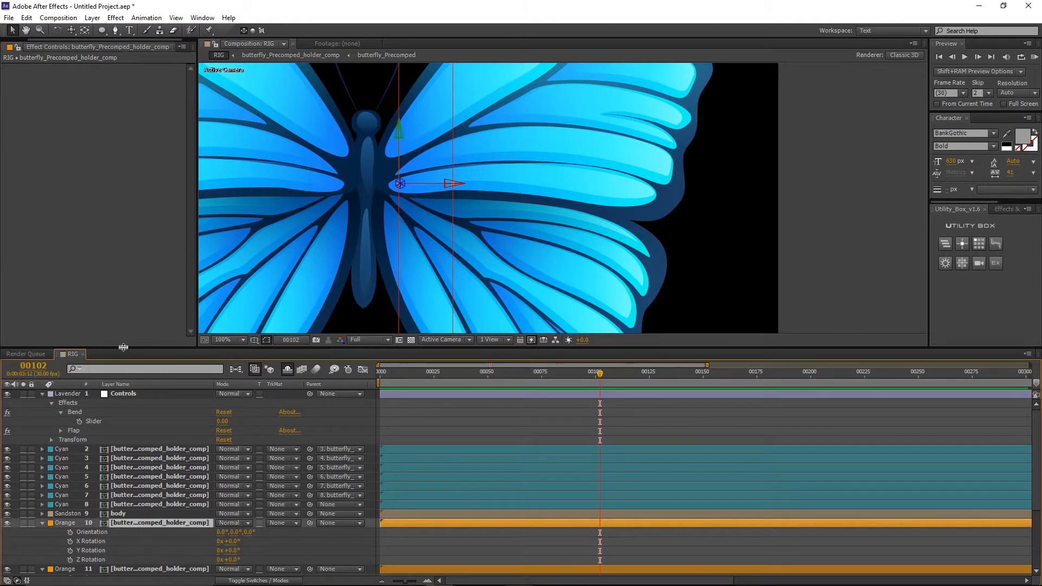
left_click_drag(126, 349, 125, 308)
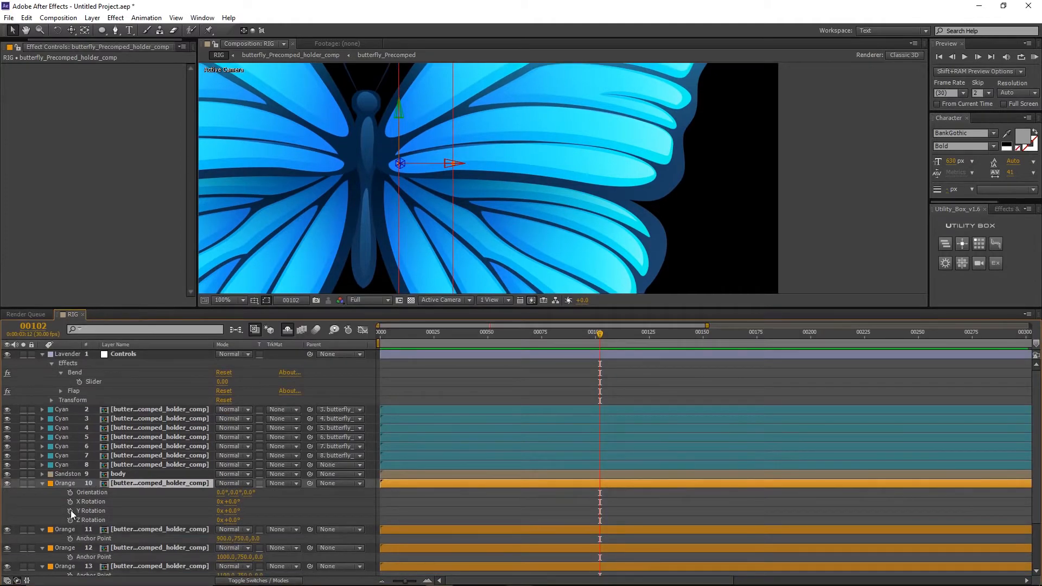
left_click(70, 510, "alt")
left_click_drag(248, 520, 96, 380)
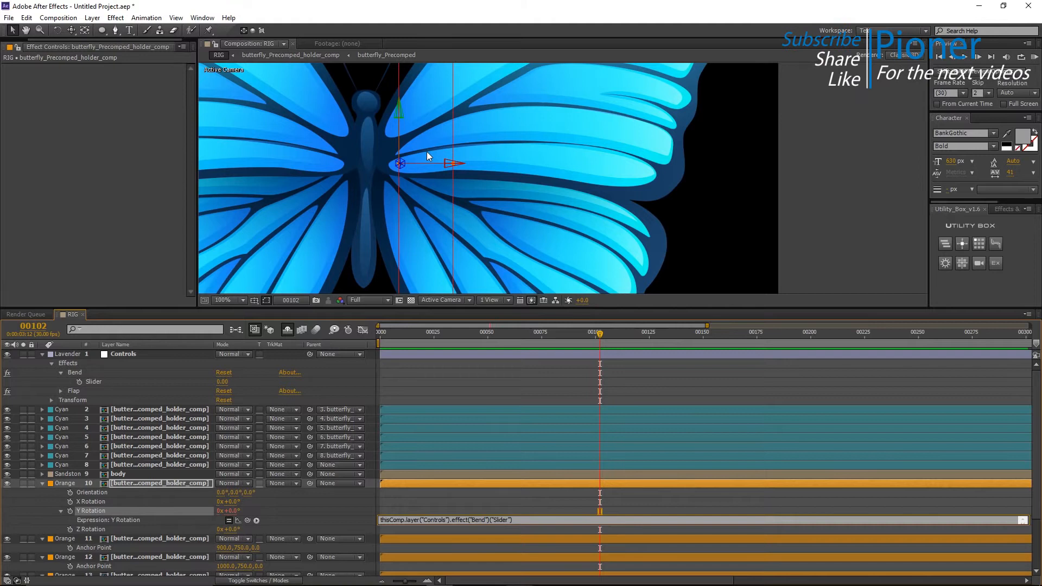
type("*-")
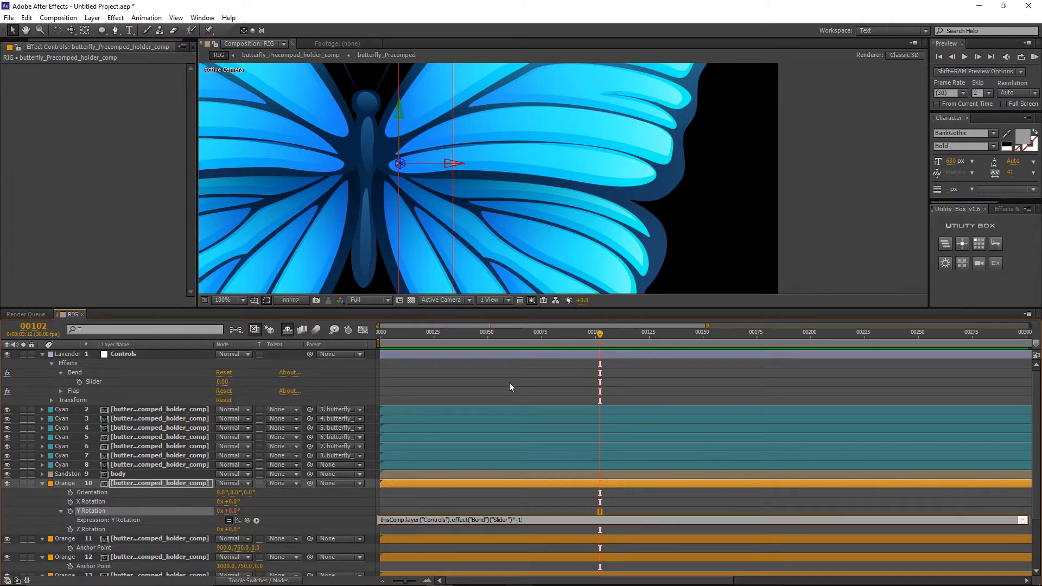
type("1")
left_click(520, 505)
Copy layer 10's Y Rotation with its inverted Bend expression to orange layers 11–16 and collapse the layer properties
left_click(88, 510)
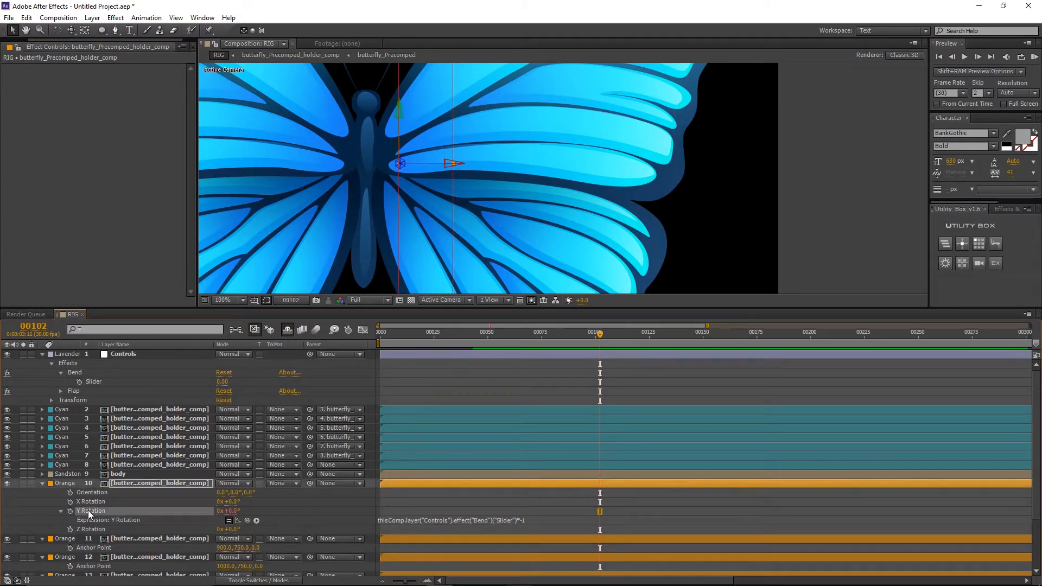
left_click(129, 537)
scroll(130, 537, "down", 3)
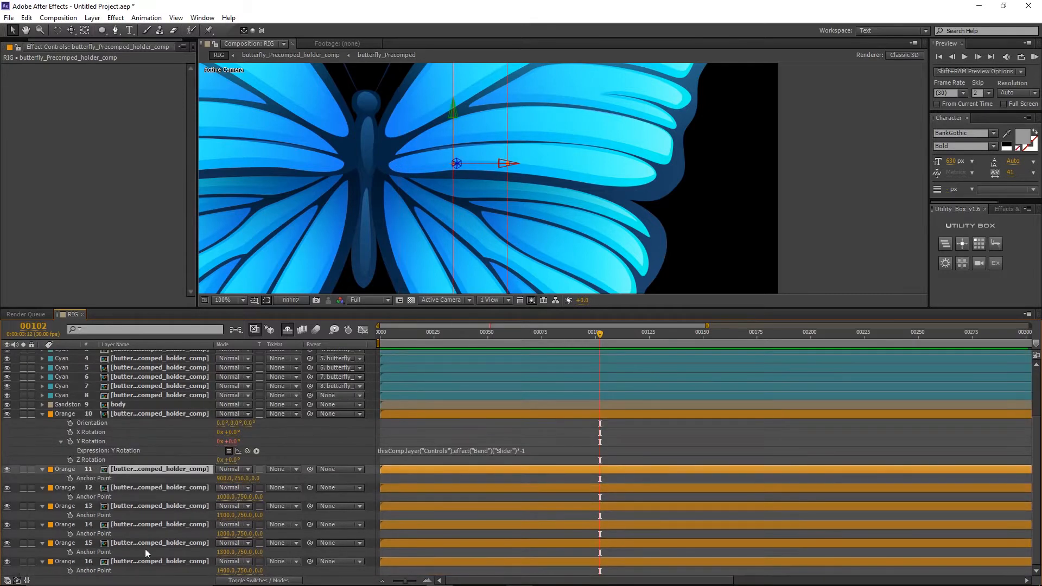
left_click(151, 562, "shift")
key("ctrl+v")
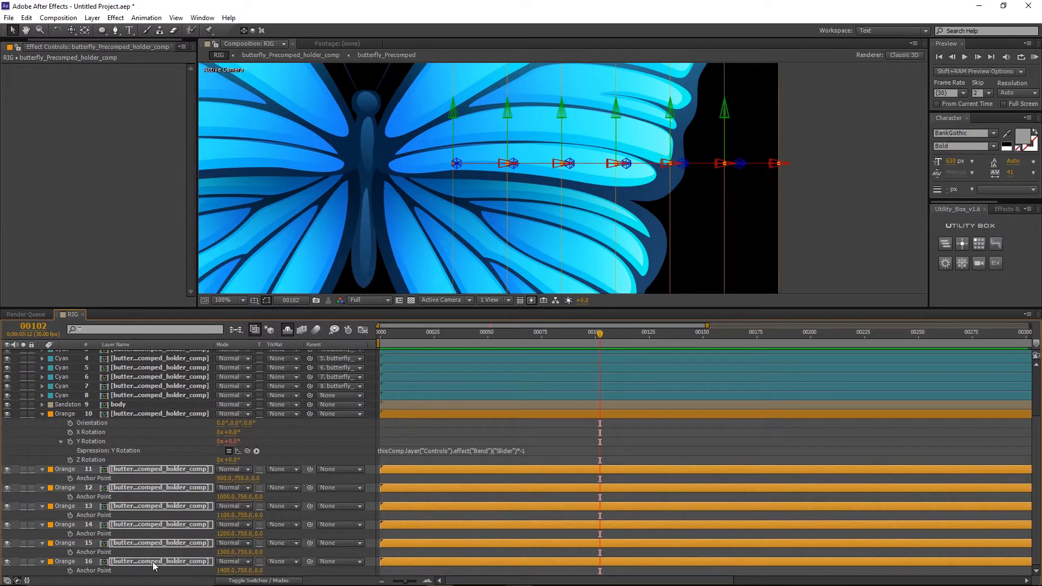
left_click(391, 435)
key("u")
left_click_drag(285, 308, 285, 356)
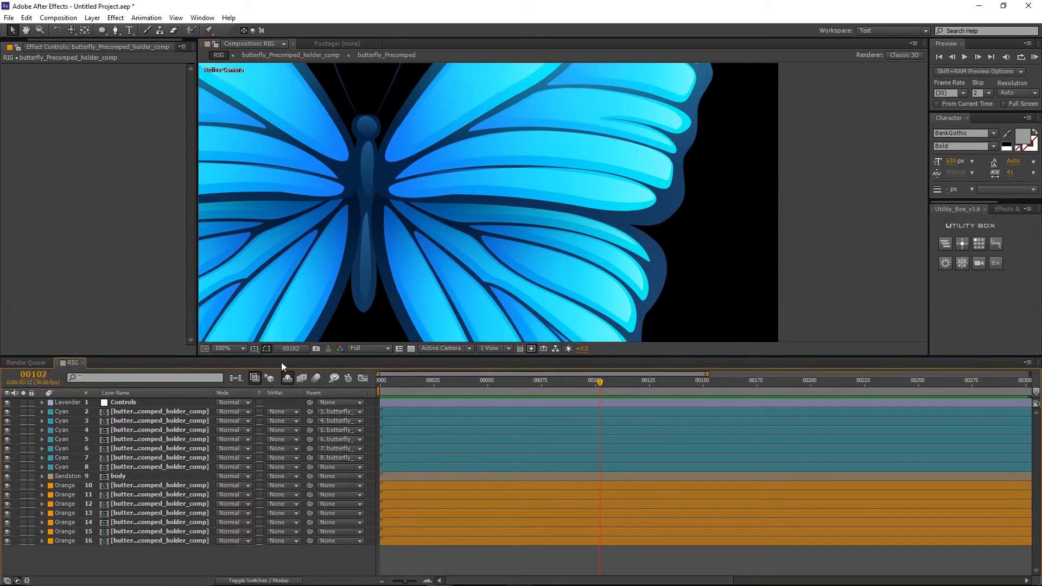
Test how both wings respond to the Bend slider and return the slider to 0
left_click(122, 405)
scroll(307, 301, "down", 2)
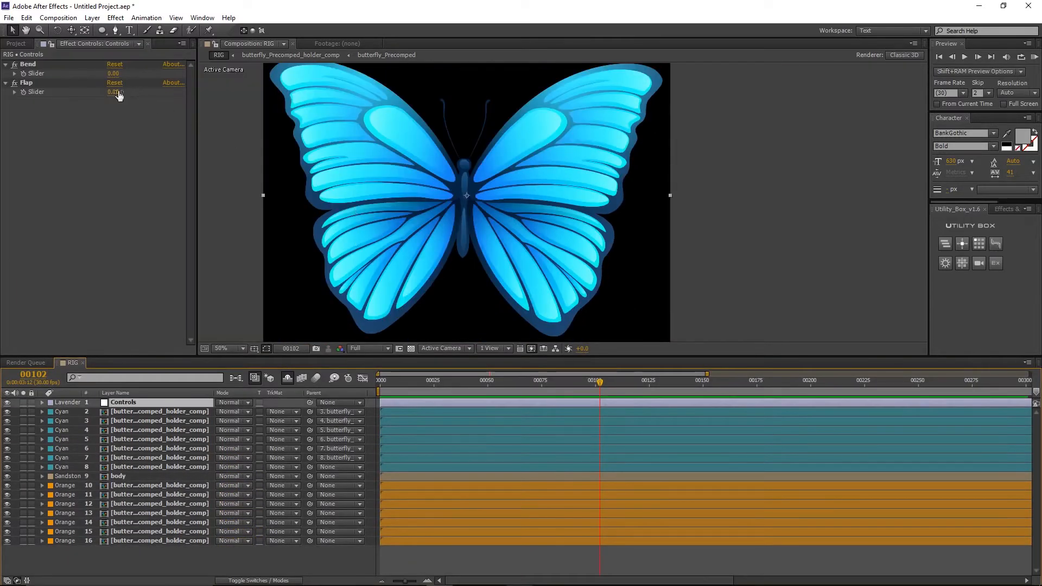
mouse_move(113, 73)
left_mouse_down()
mouse_move(85, 86)
mouse_move(107, 82)
left_mouse_up()
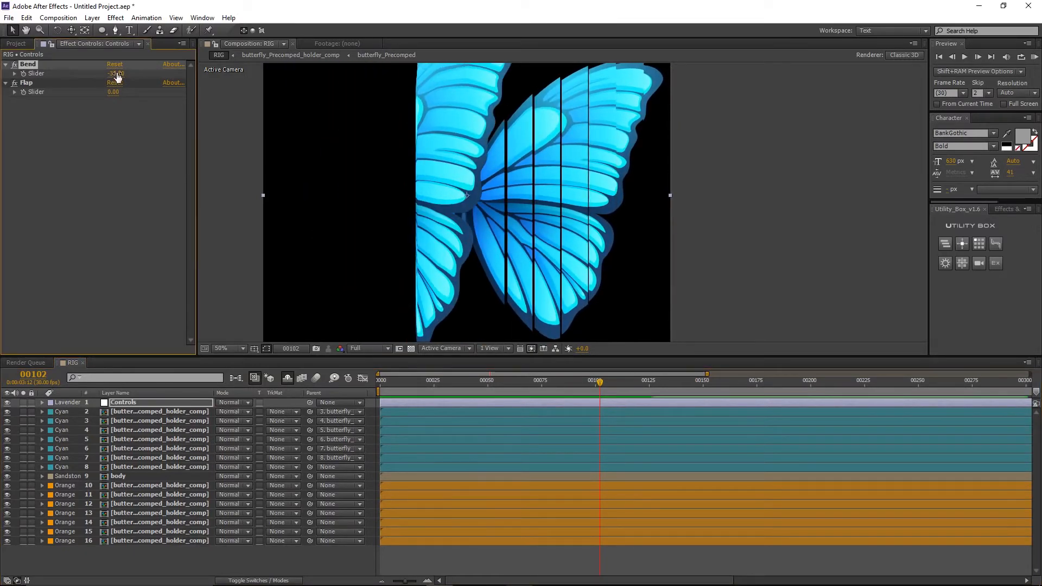
left_click(116, 74)
type("0")
key("Return")
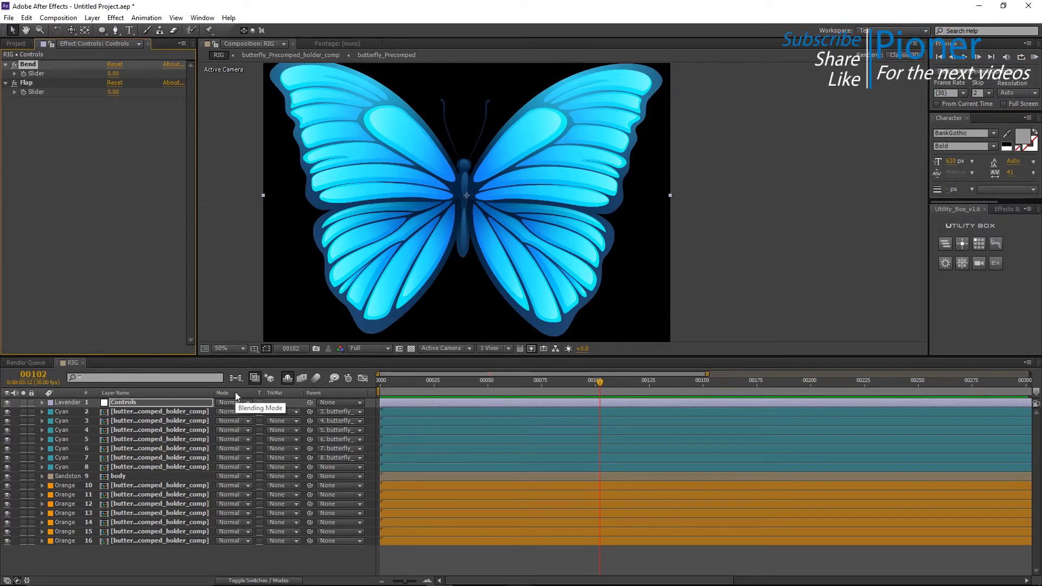
Parent each orange layer from 16 up to 11 to the layer directly above it, ending with layer 11 parented to layer 10
left_click(145, 542)
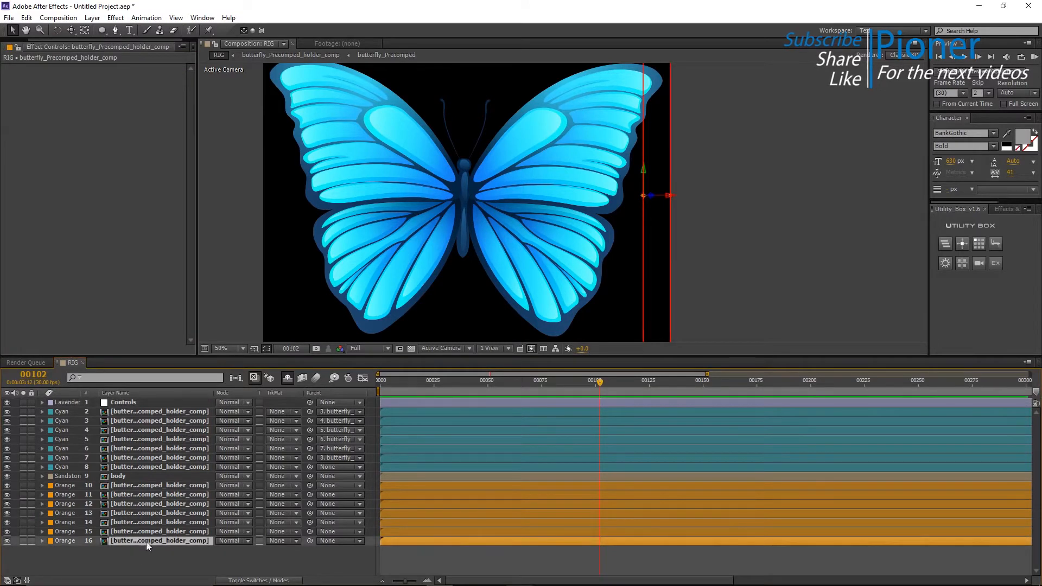
left_click_drag(311, 541, 188, 530)
left_click_drag(309, 533, 201, 522)
left_click_drag(309, 513, 190, 496)
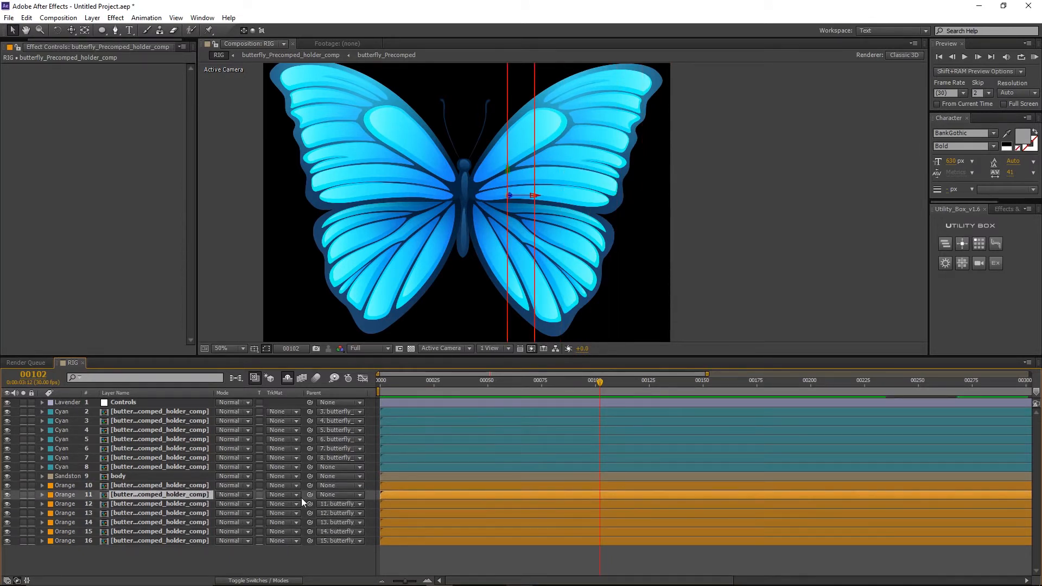
left_click_drag(310, 495, 212, 486)
Test both parented wings with the Controls layer's Bend slider and return the slider to 0
left_click(163, 402)
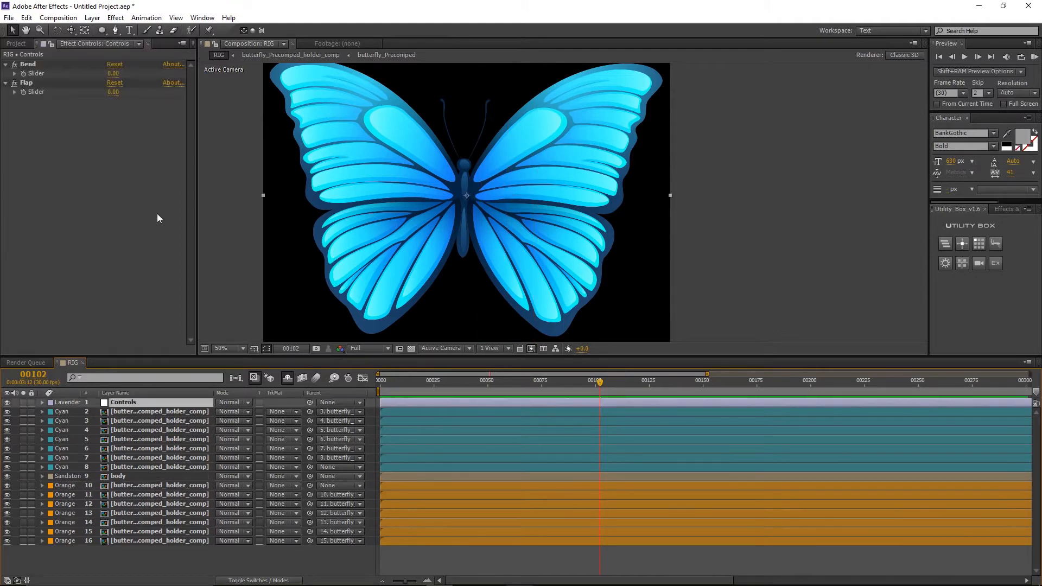
mouse_move(113, 74)
left_mouse_down()
mouse_move(97, 84)
mouse_move(140, 91)
mouse_move(117, 92)
left_mouse_up()
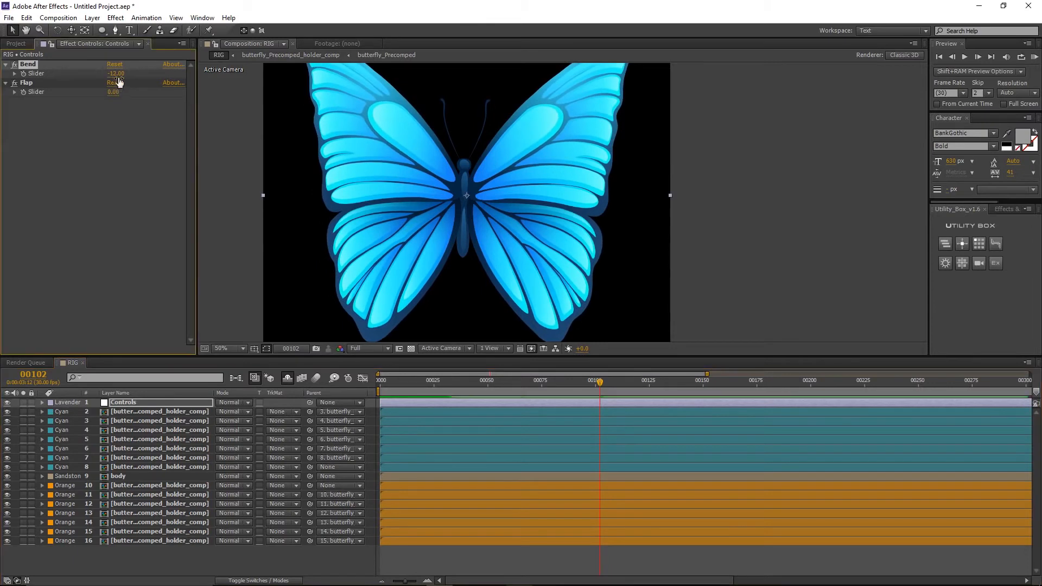
left_click(119, 74)
type("0")
key("Return")
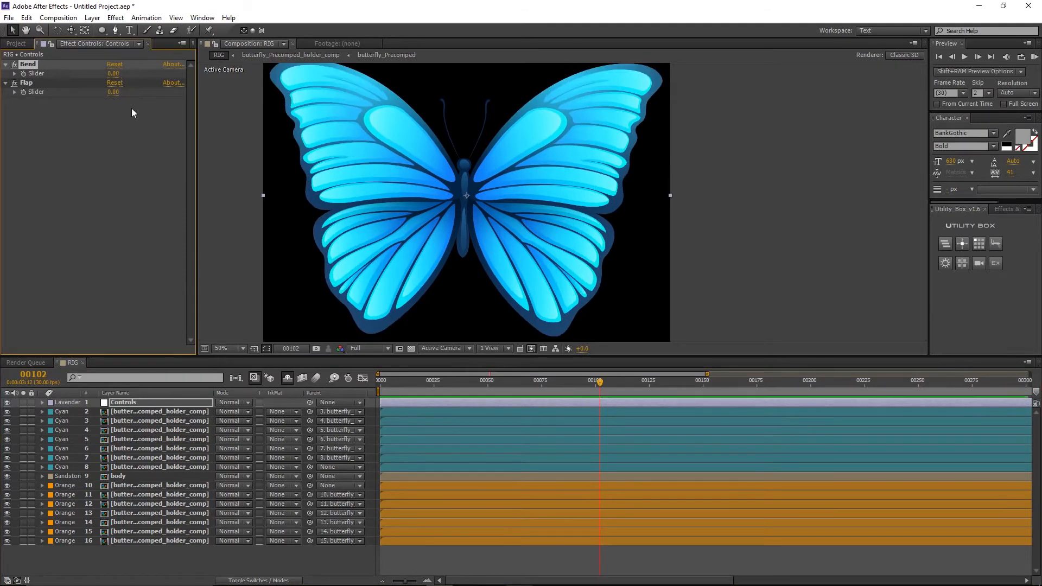
Reveal cyan layer 8's Y Rotation expression and the Controls layer's Flap slider together in an enlarged timeline
key("comma")
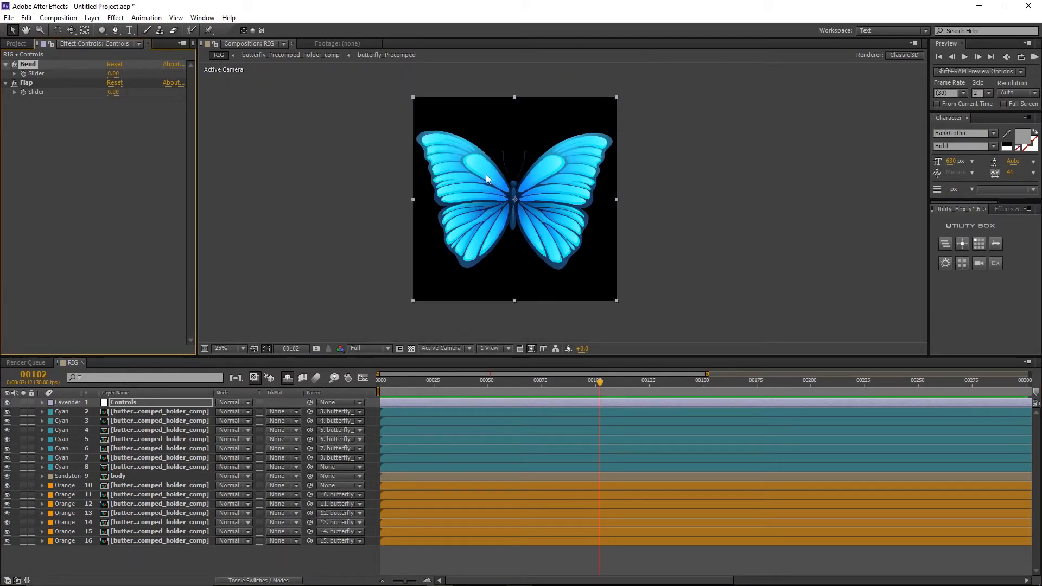
left_click(27, 82)
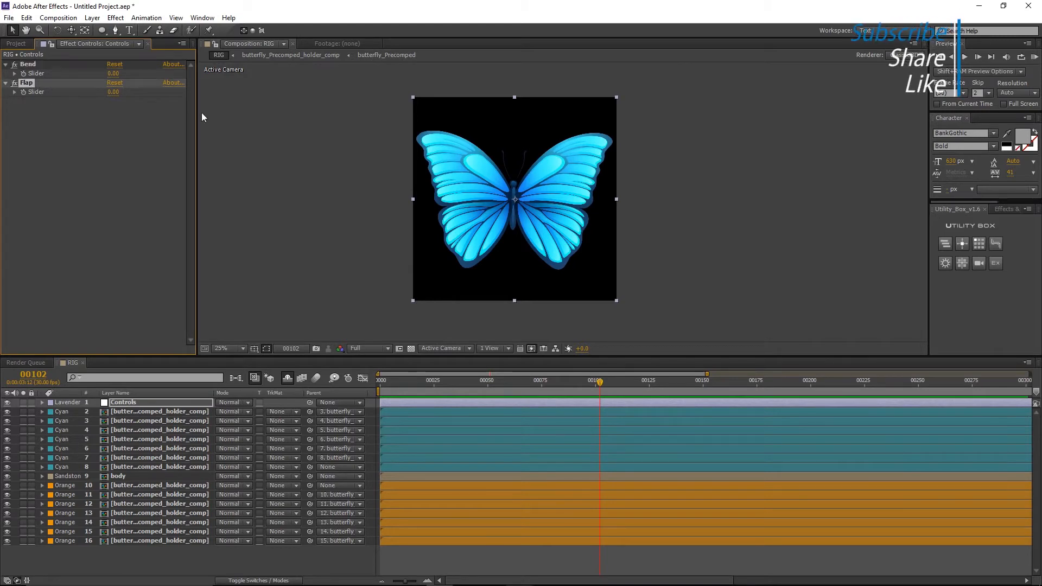
key("period")
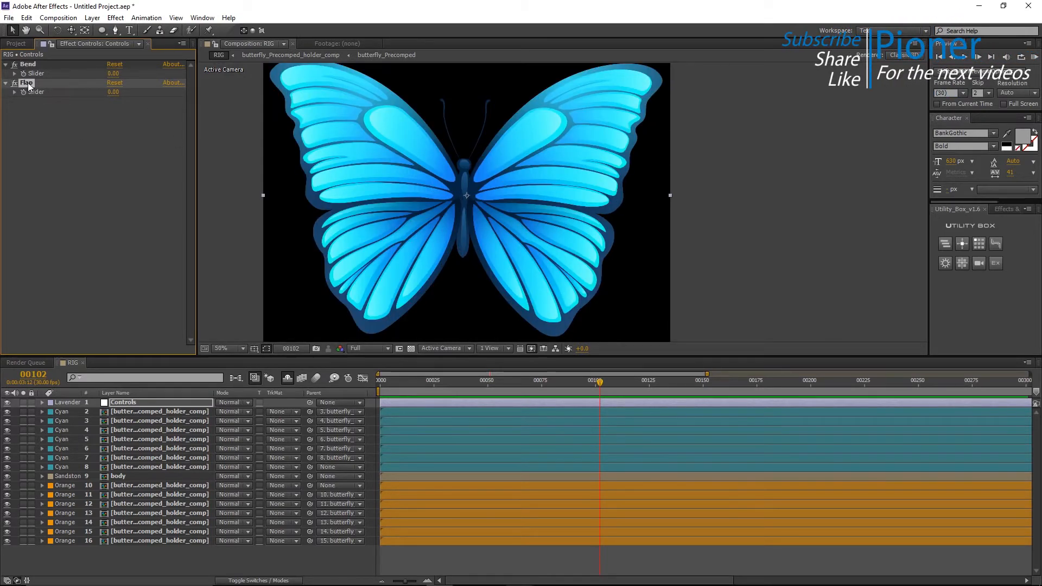
left_click(129, 467)
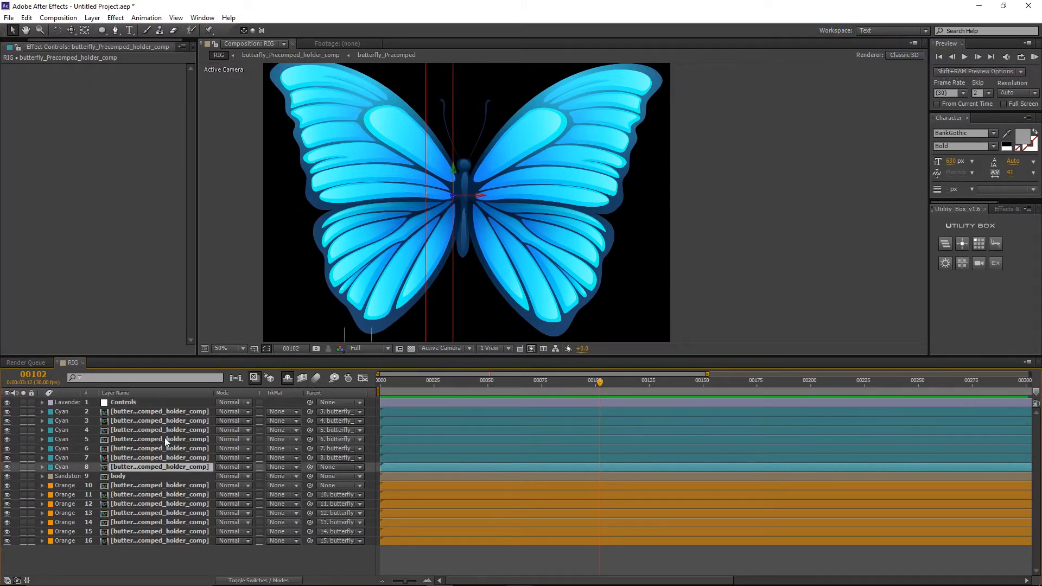
key("r")
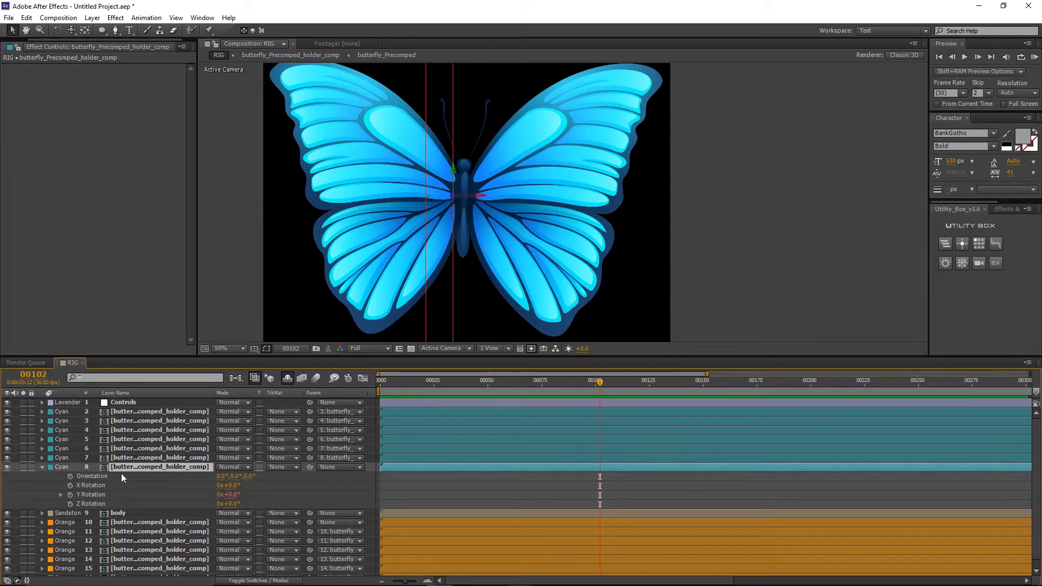
left_click(60, 494)
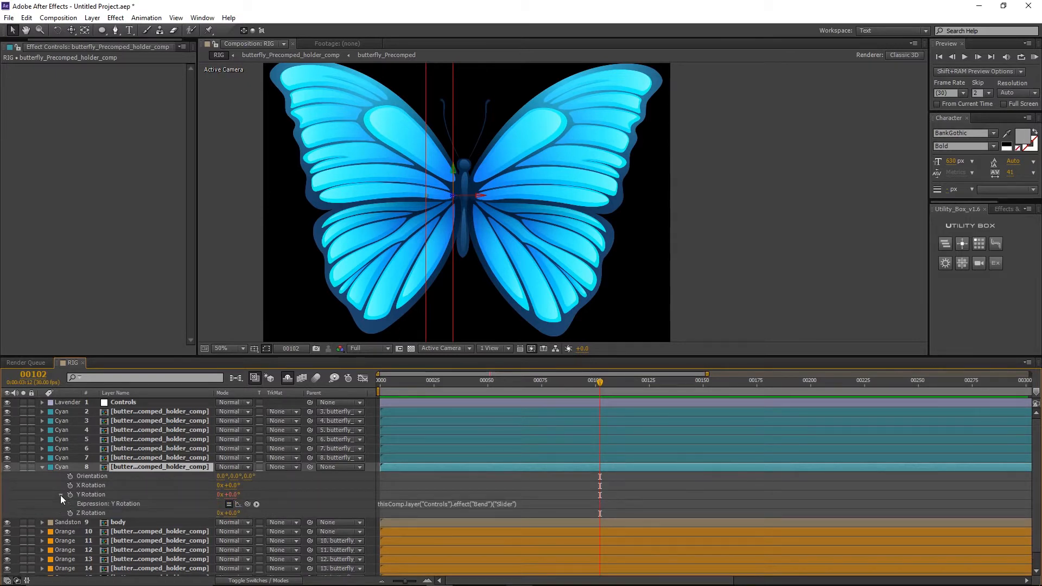
left_click(42, 403)
left_click(51, 411)
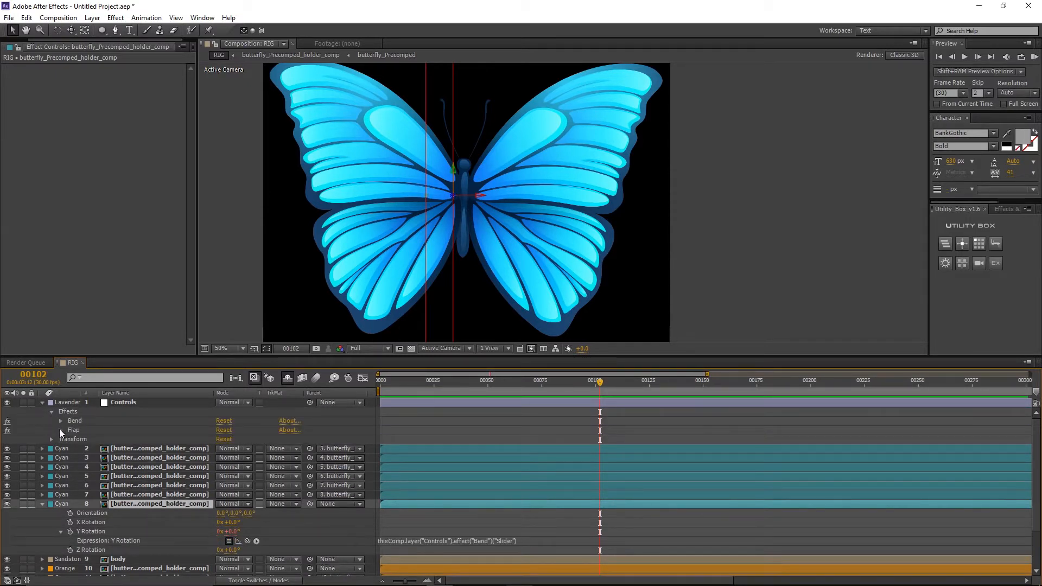
left_click(61, 429)
left_click_drag(99, 357, 103, 311)
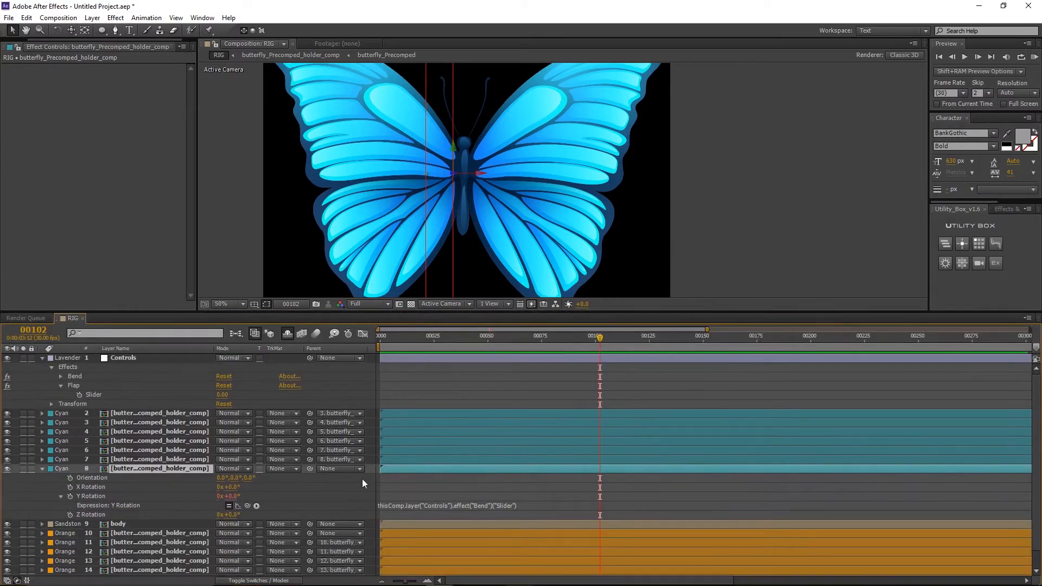
Replace layer 8's Y Rotation expression with a link to the Controls layer's Flap slider and copy the new expression
left_click(411, 504)
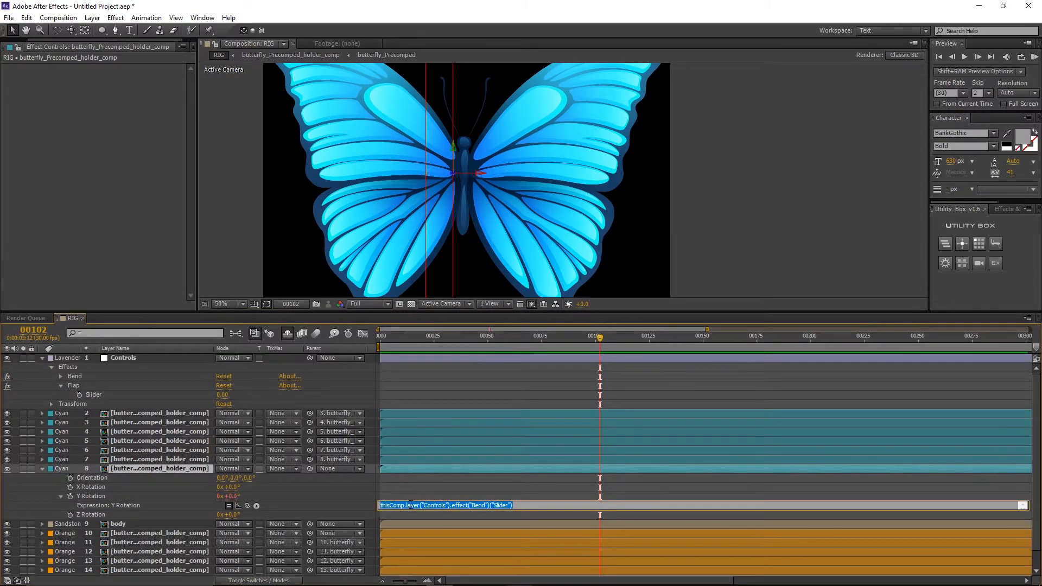
key("BackSpace")
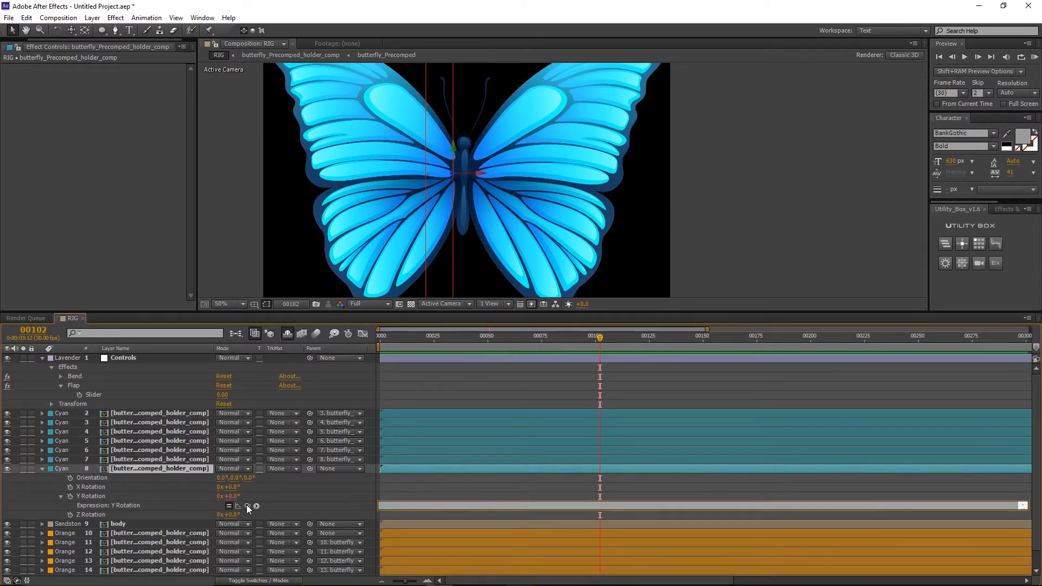
left_click_drag(247, 505, 111, 393)
left_click(500, 505)
key("ctrl+c")
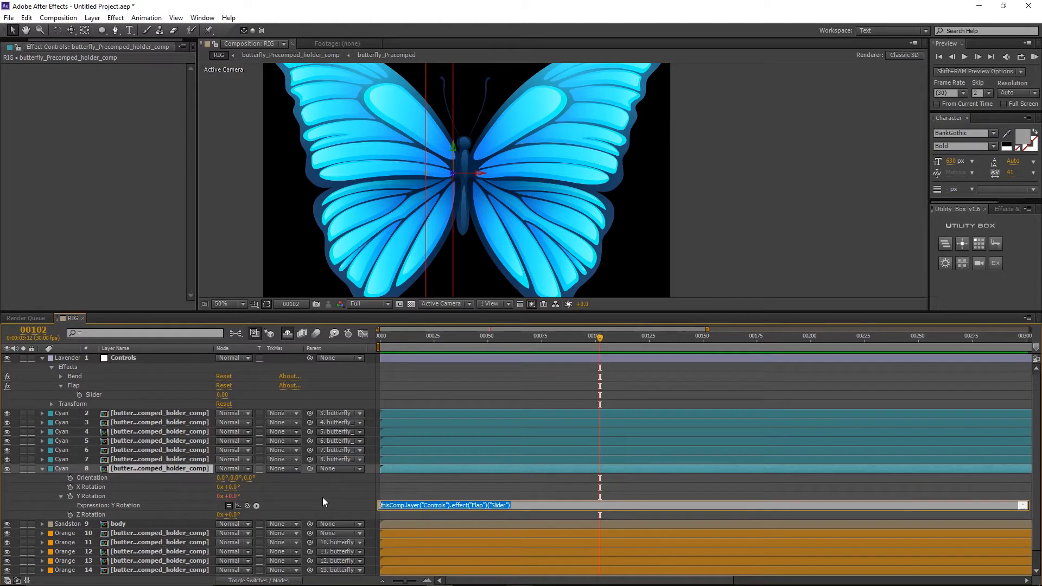
left_click(393, 487)
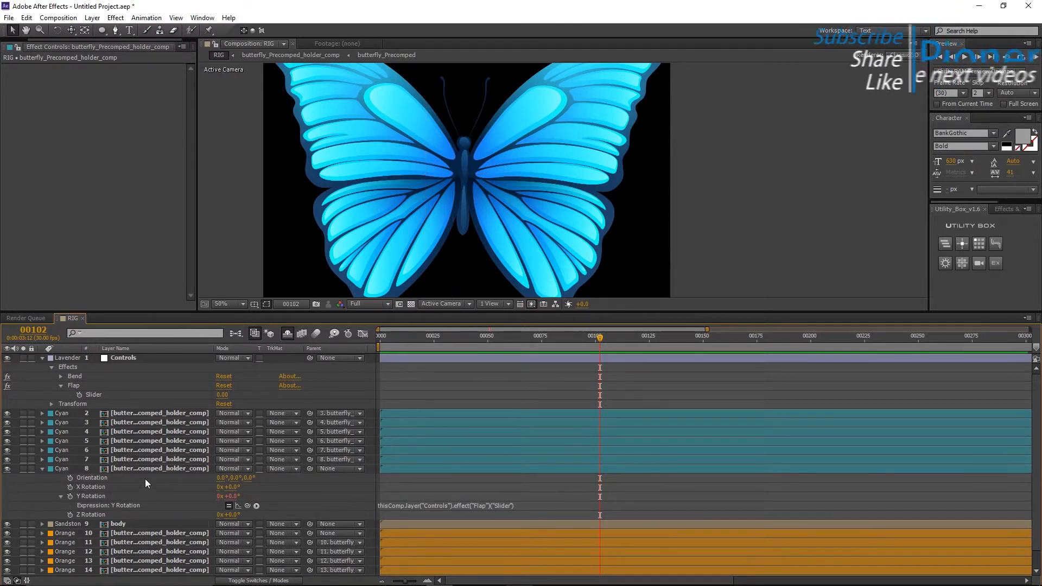
Replace orange layer 10's Y Rotation expression with the copied Flap link multiplied by -1, and collapse all layer properties
scroll(145, 478, "down", 1)
left_click(149, 512)
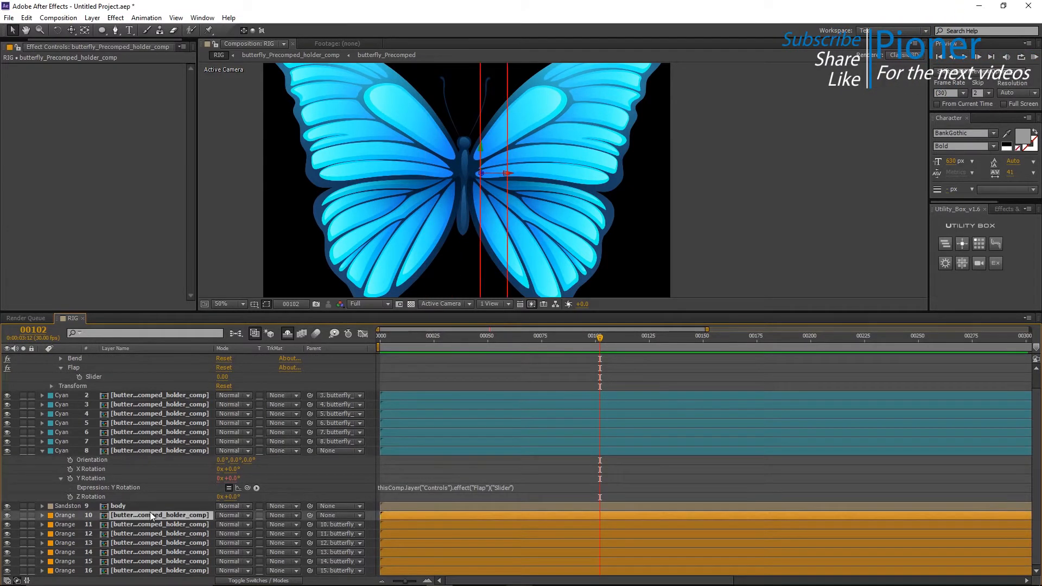
scroll(480, 169, "down", 1)
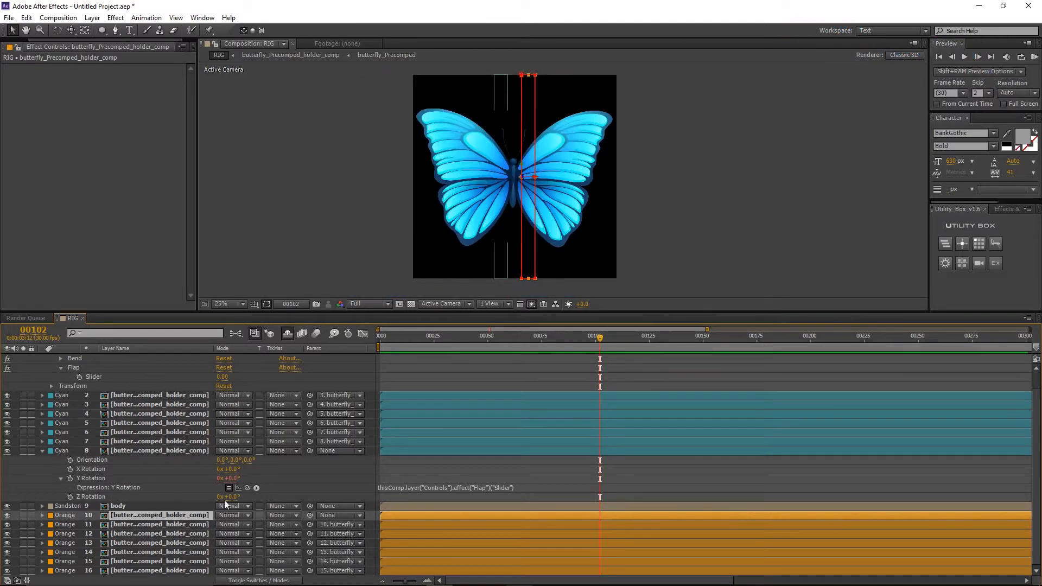
key("r")
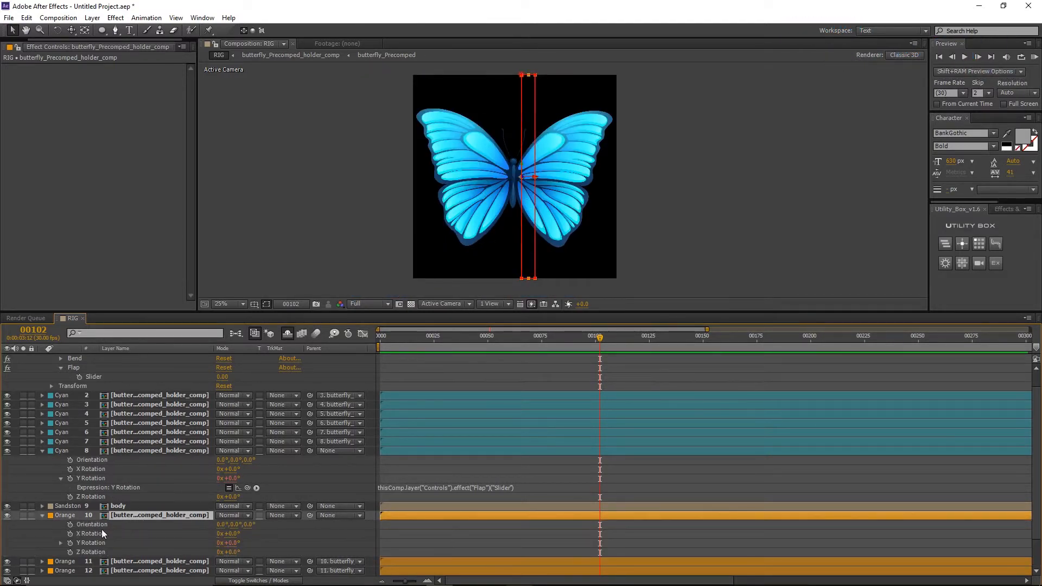
left_click(61, 542)
left_click(395, 552)
key("BackSpace")
key("ctrl+v")
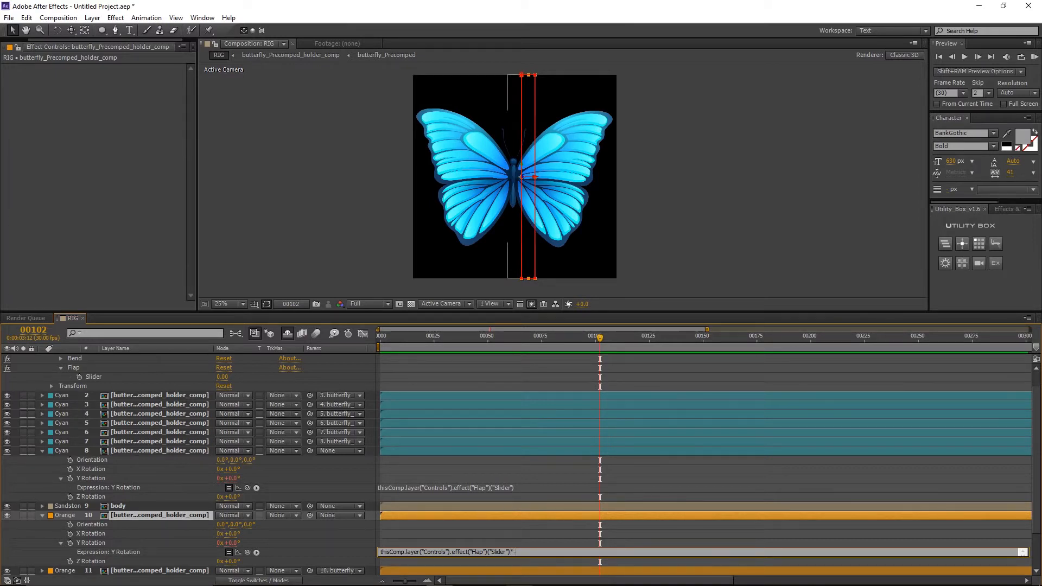
left_click(533, 536)
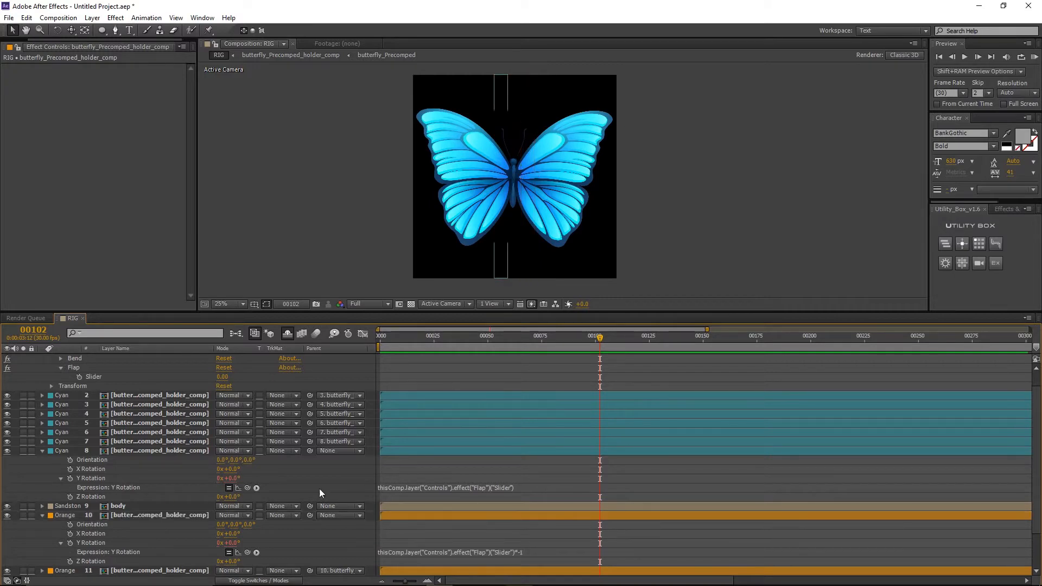
key("t")
key("t")
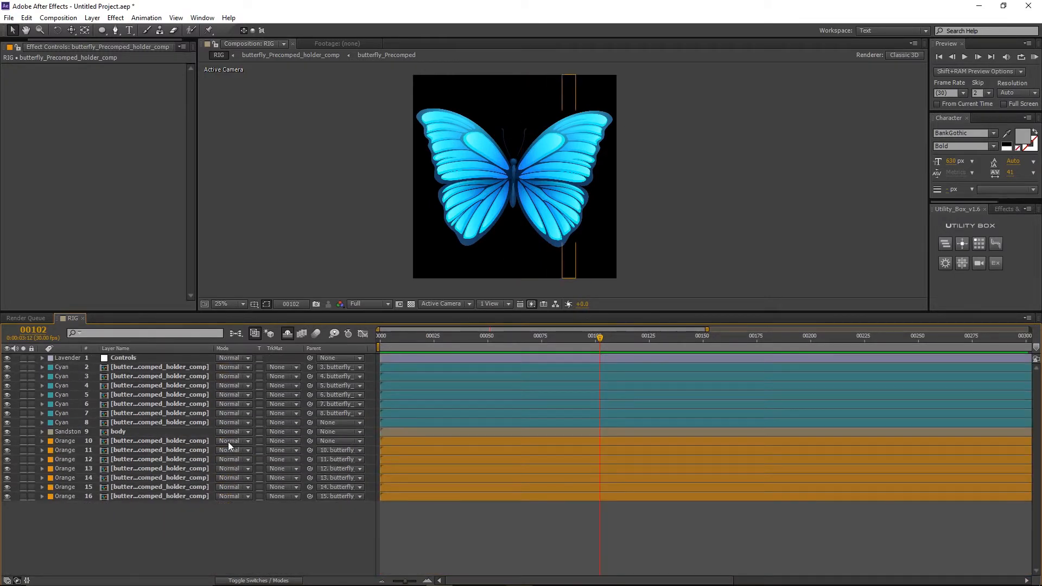
Test the wing movement with Flap at -36 and Bend at -9 on the Controls layer, and return the playhead to frame 0
left_click(129, 359)
left_click_drag(120, 310, 124, 383)
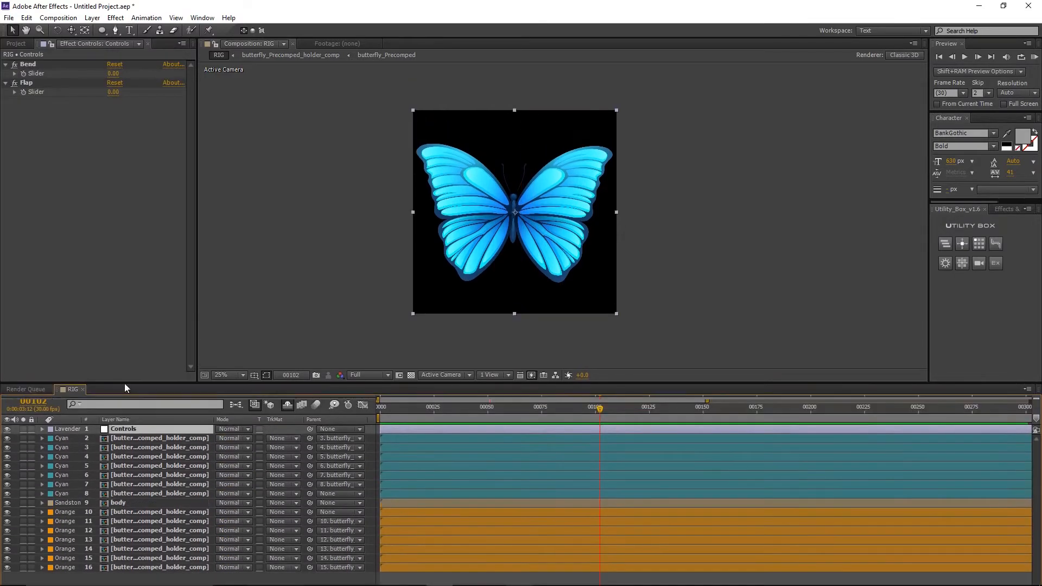
mouse_move(113, 98)
left_mouse_down()
mouse_move(83, 102)
mouse_move(108, 107)
mouse_move(136, 76)
mouse_move(113, 79)
left_mouse_up()
left_click_drag(412, 409, 298, 391)
scroll(463, 204, "up", 2)
scroll(449, 180, "down", 2)
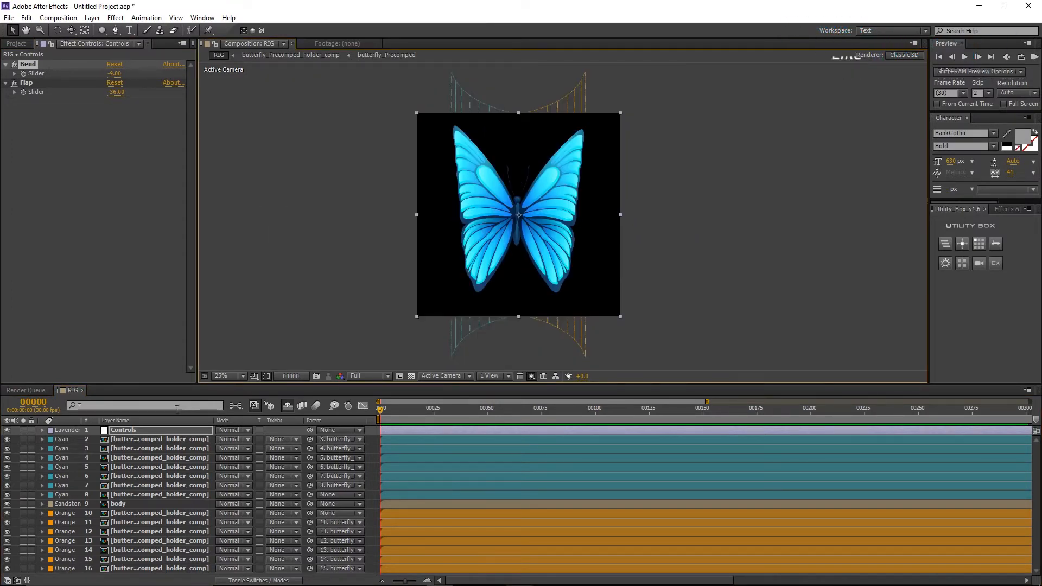
Add a camera to the RIG composition and orbit it to view the butterfly at a steep angle along its body
left_click(92, 18)
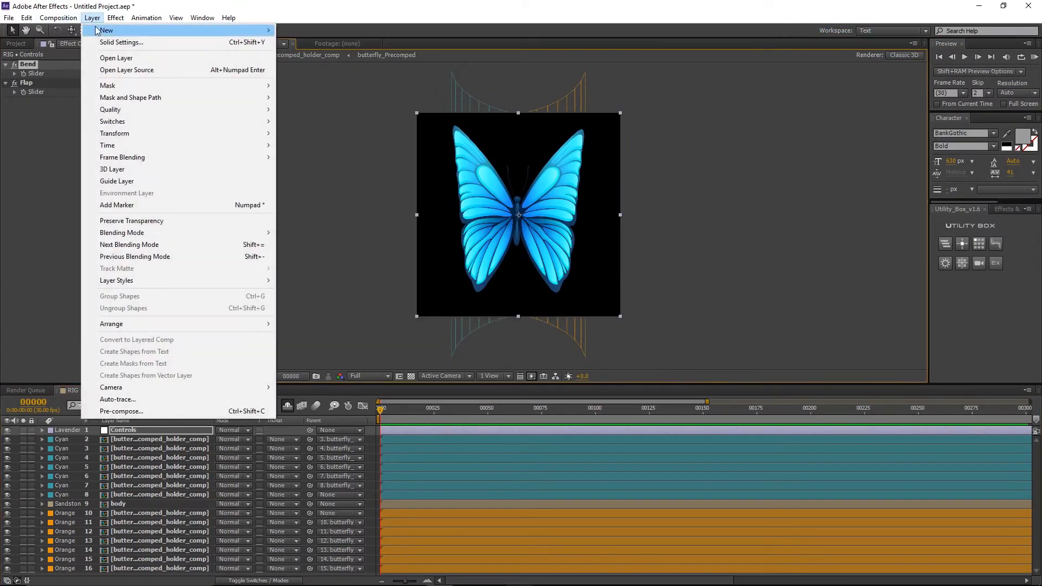
mouse_move(136, 30)
left_click(327, 66)
left_click(321, 259)
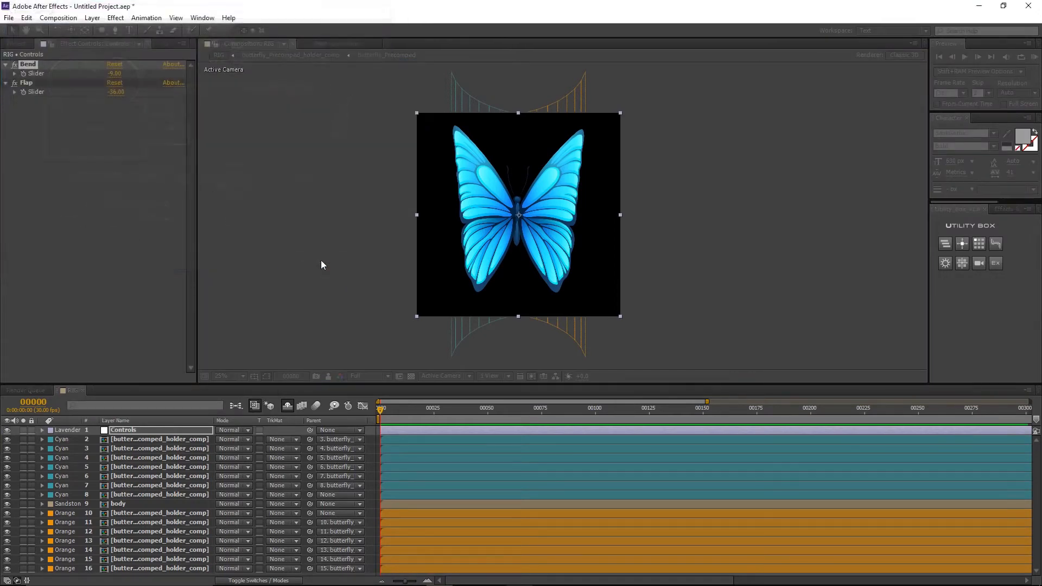
key("c")
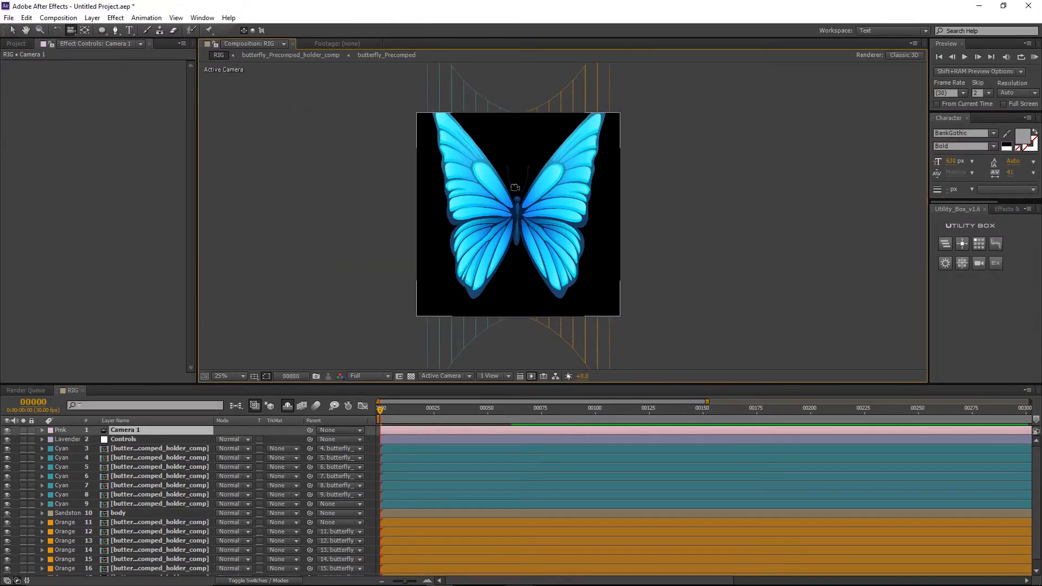
left_click_drag(515, 188, 520, 219)
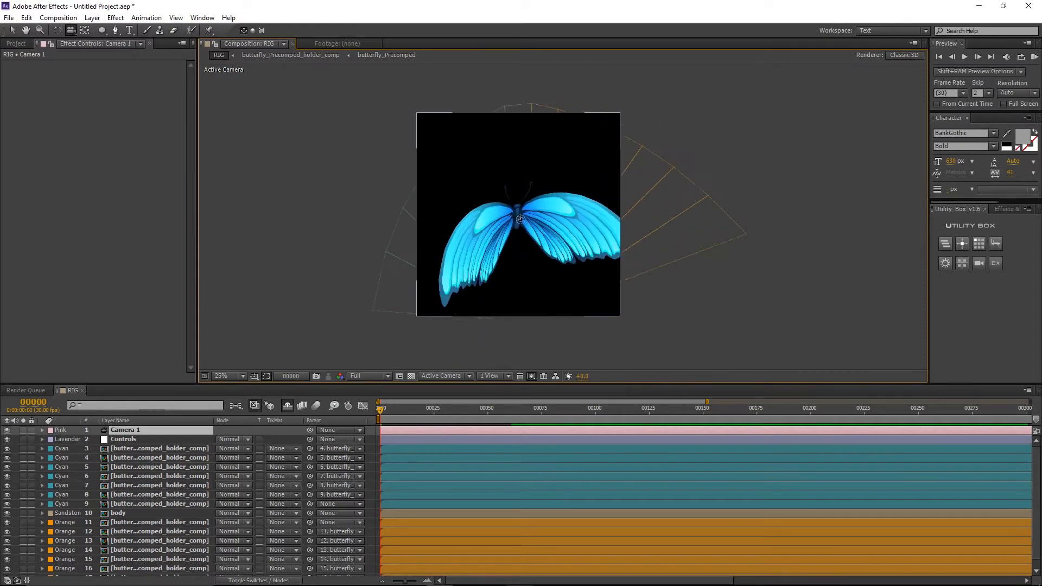
key("c")
On the Controls layer, set Bend to 0 and keyframe Flap at 48 on frame 0, showing its keyframe in the timeline
left_click(147, 439)
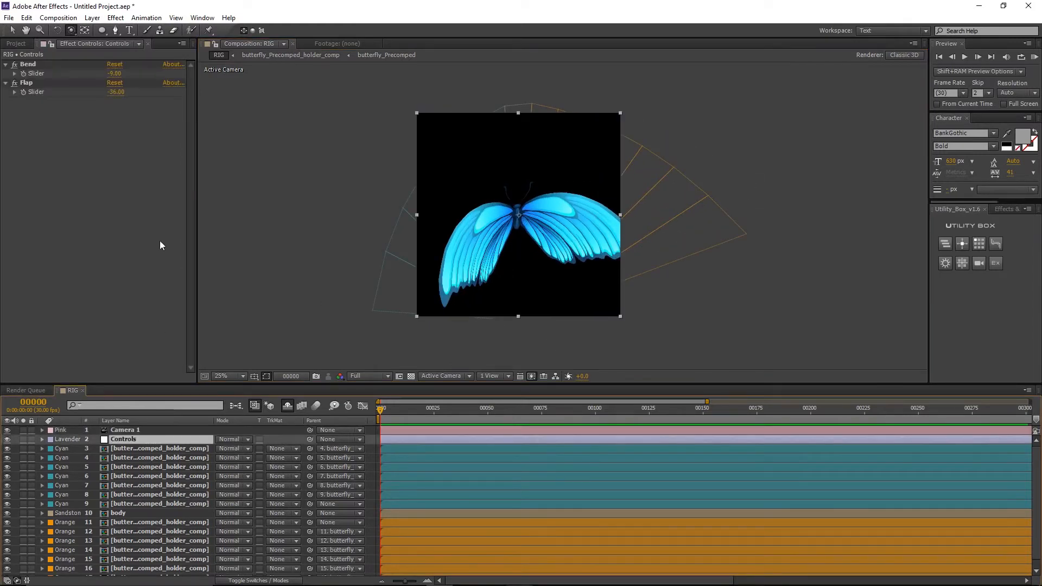
mouse_move(113, 76)
left_mouse_down()
mouse_move(101, 76)
mouse_move(146, 74)
mouse_move(113, 77)
left_mouse_up()
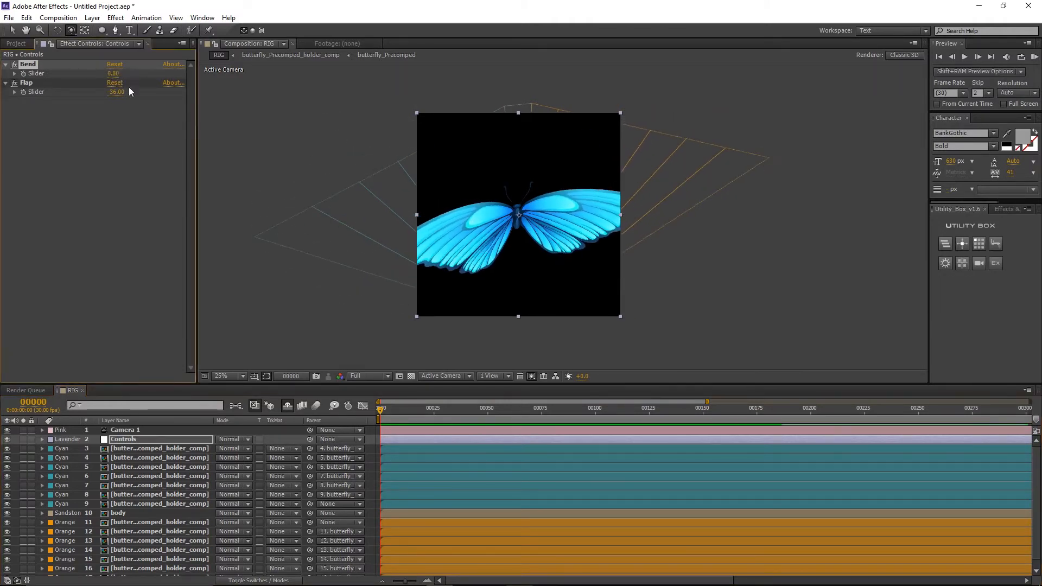
left_click(145, 441)
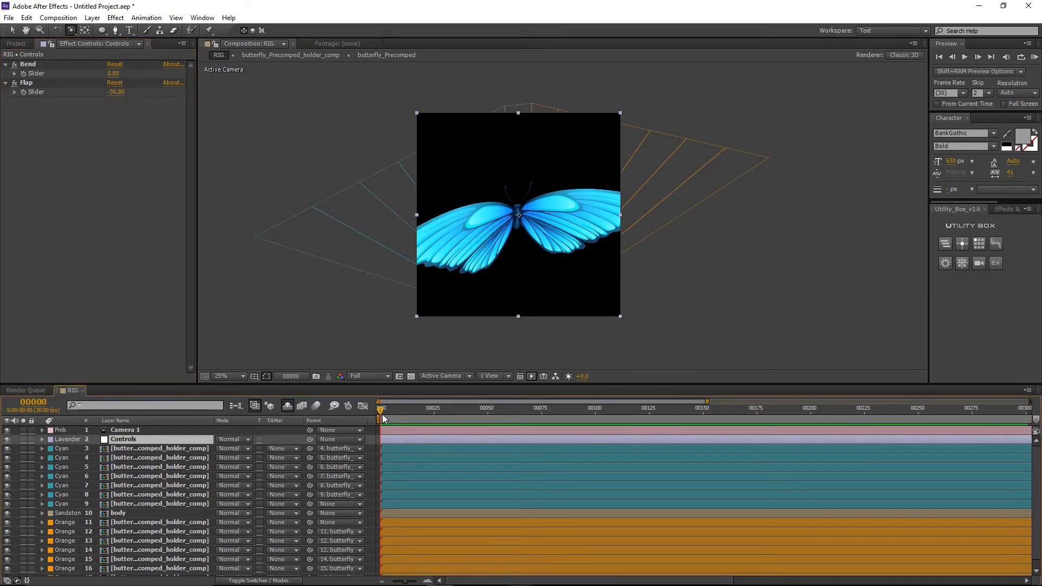
left_click_drag(120, 92, 160, 92)
left_click(24, 91)
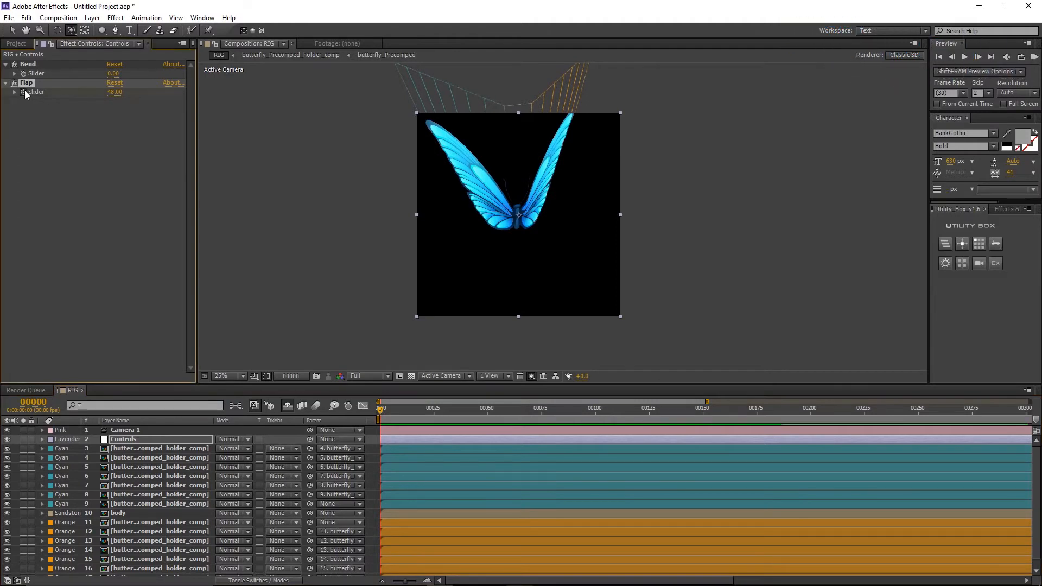
key("u")
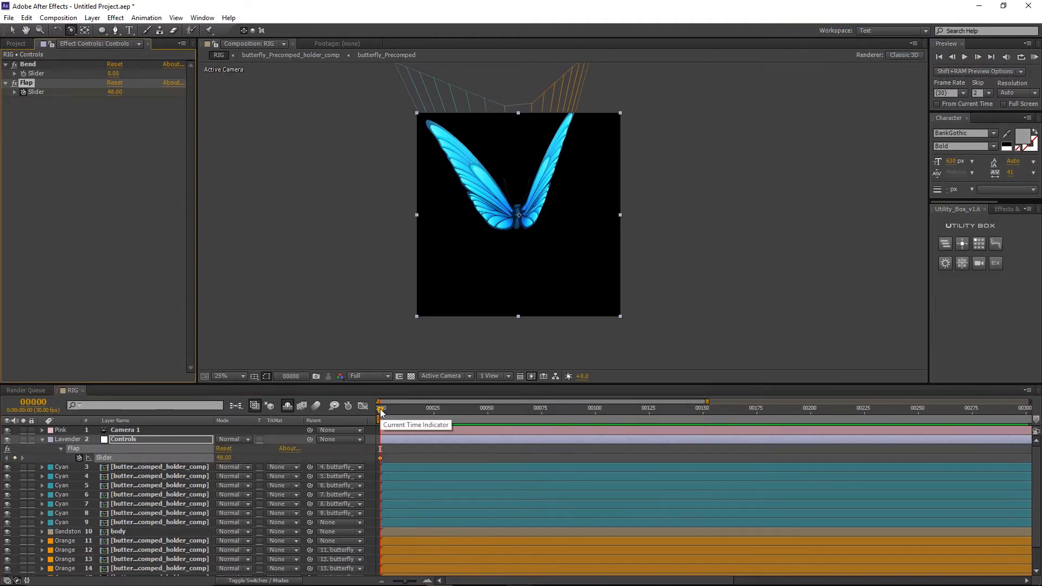
Keyframe the Flap slider at -65 on frame 5 for the lowered wing position
left_click_drag(381, 410, 392, 410)
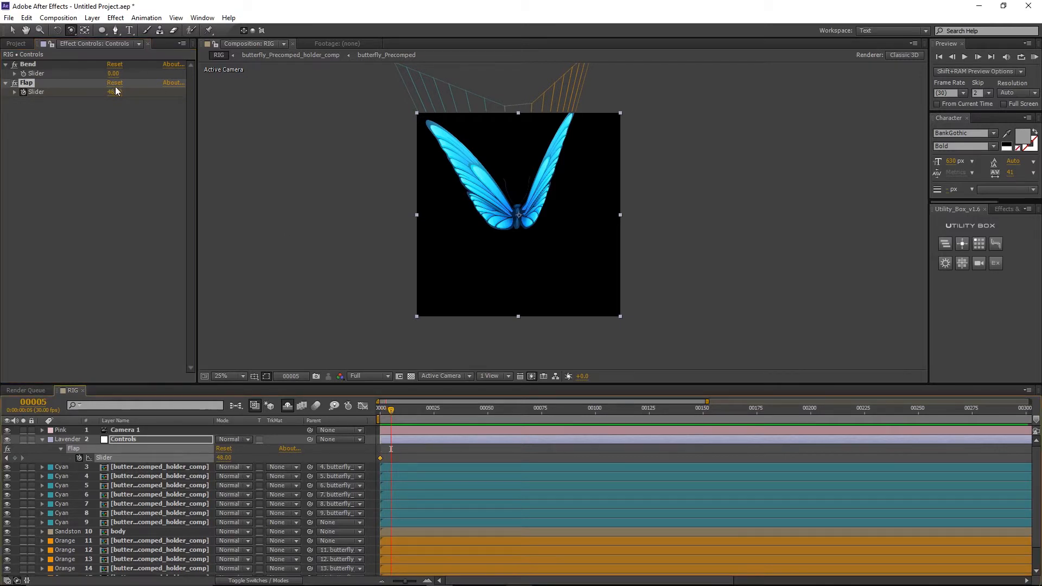
left_click_drag(115, 91, 72, 110)
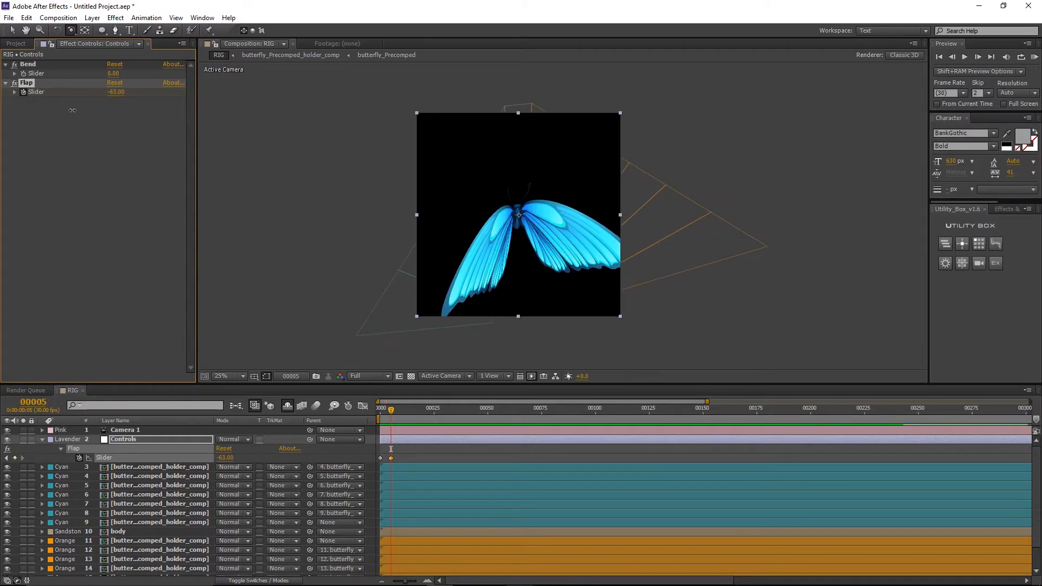
key("period")
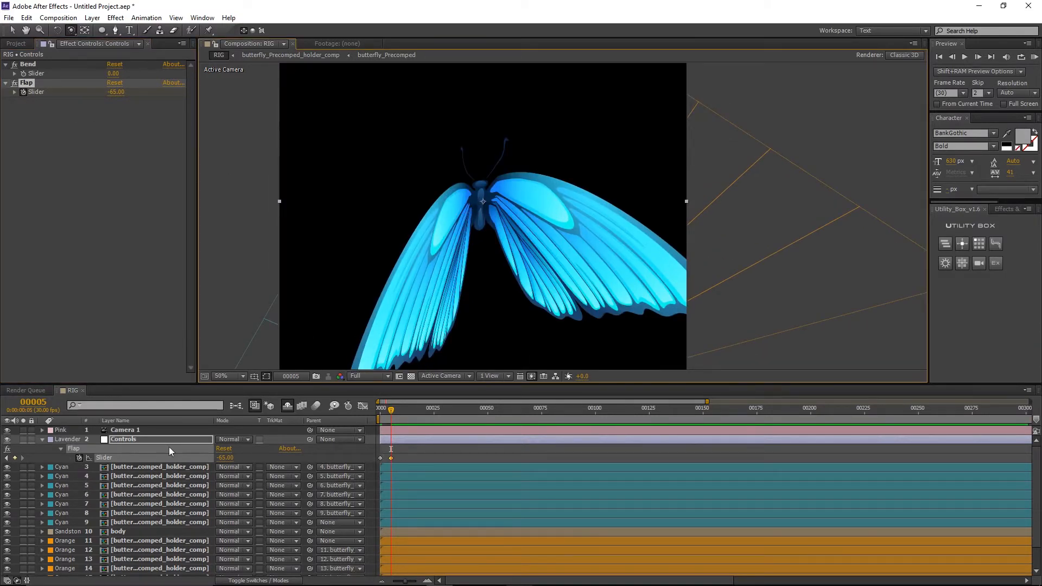
Add the expression loopOut('pingpong') to the Flap slider on the Controls layer
left_click(79, 457, "alt")
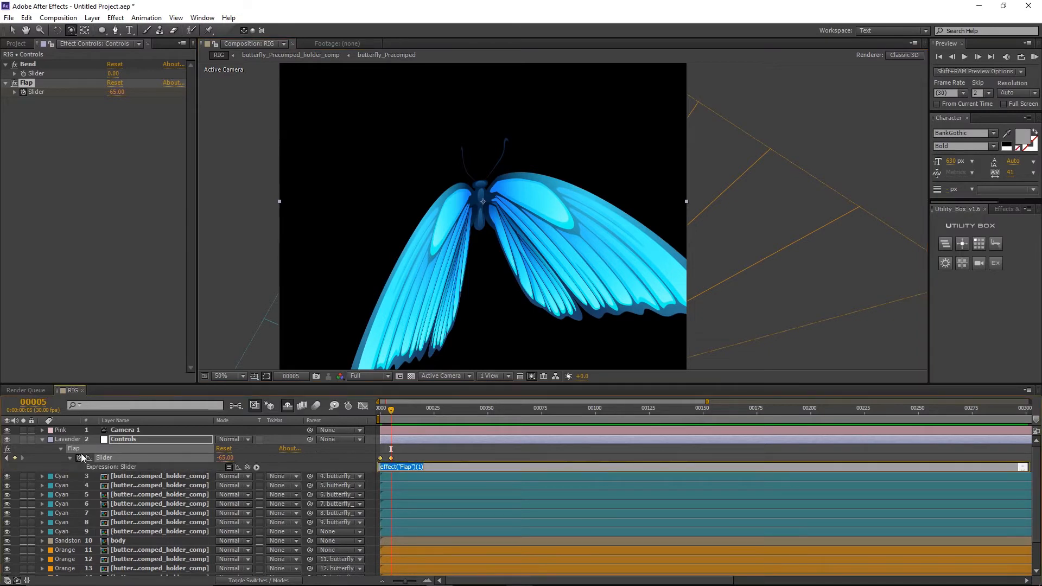
type("loopOut()")
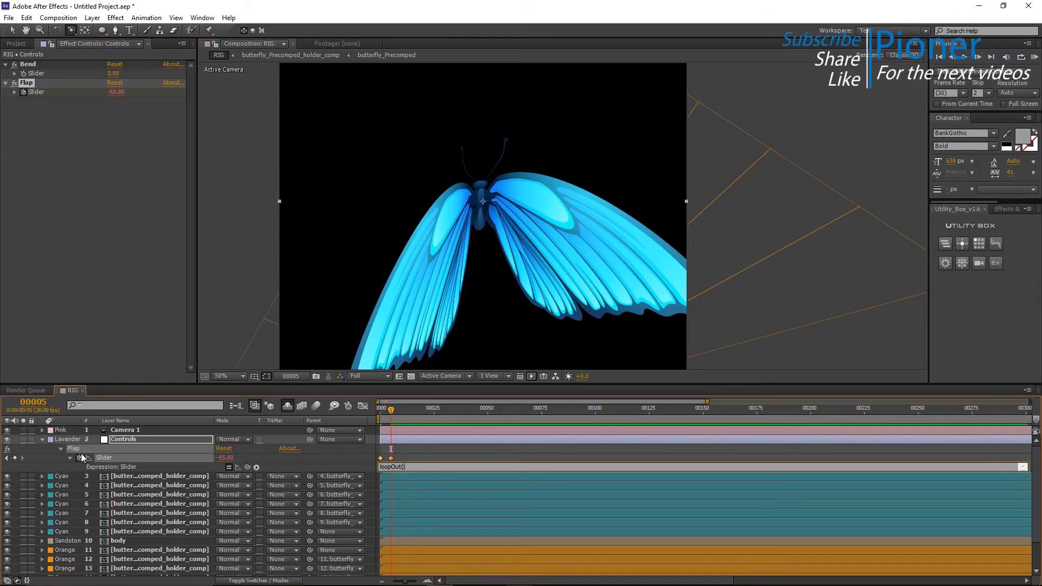
type("\"pingp\"ong")
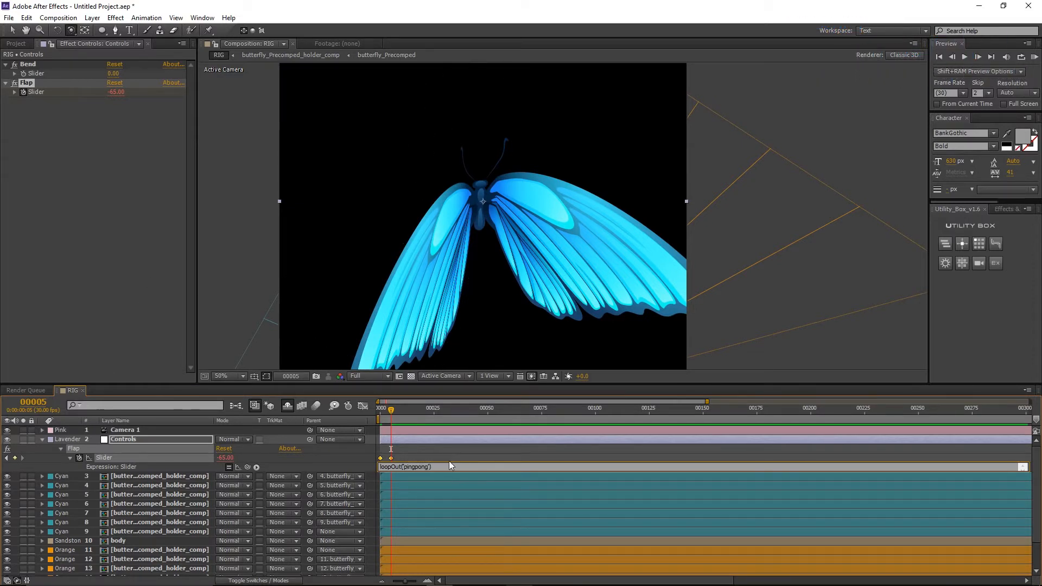
left_click(394, 452)
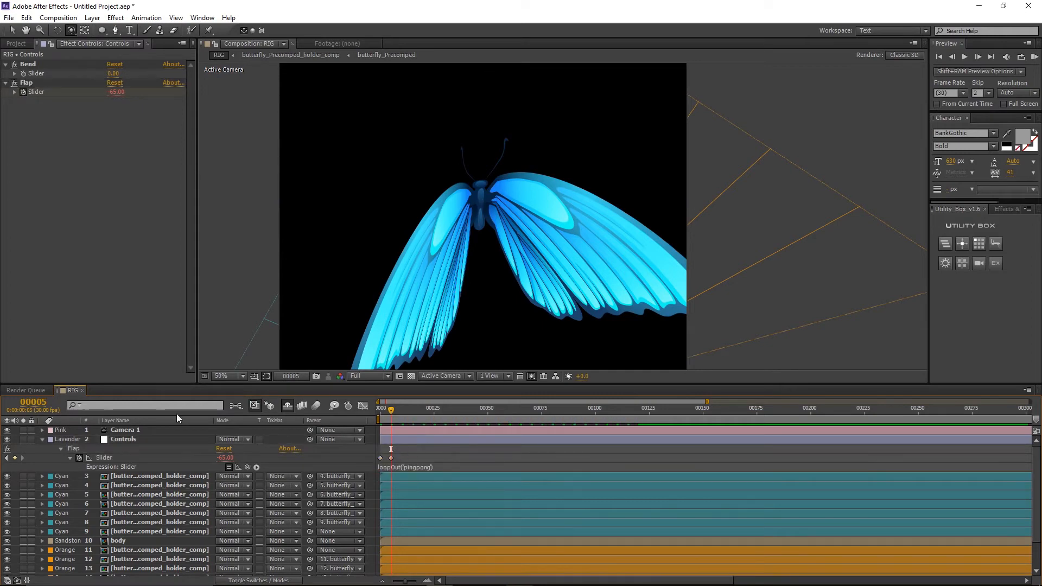
Keyframe Bend at 8 on frame 0 and show the Controls layer's keyframed properties in the timeline
mouse_move(387, 416)
left_mouse_down()
mouse_move(581, 416)
mouse_move(391, 419)
left_mouse_up()
left_click(380, 410)
scroll(436, 183, "down", 1)
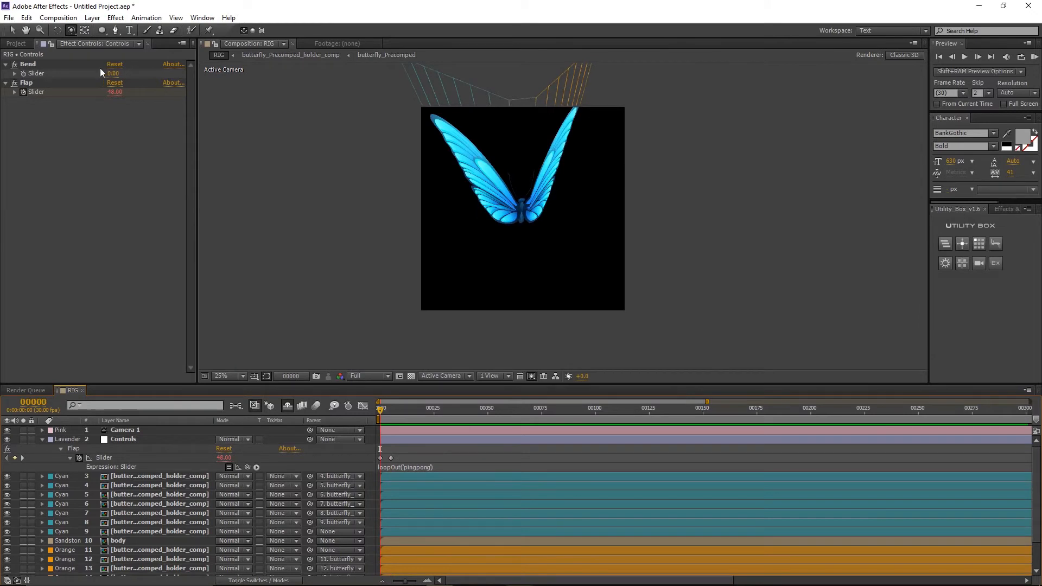
left_click_drag(112, 73, 115, 74)
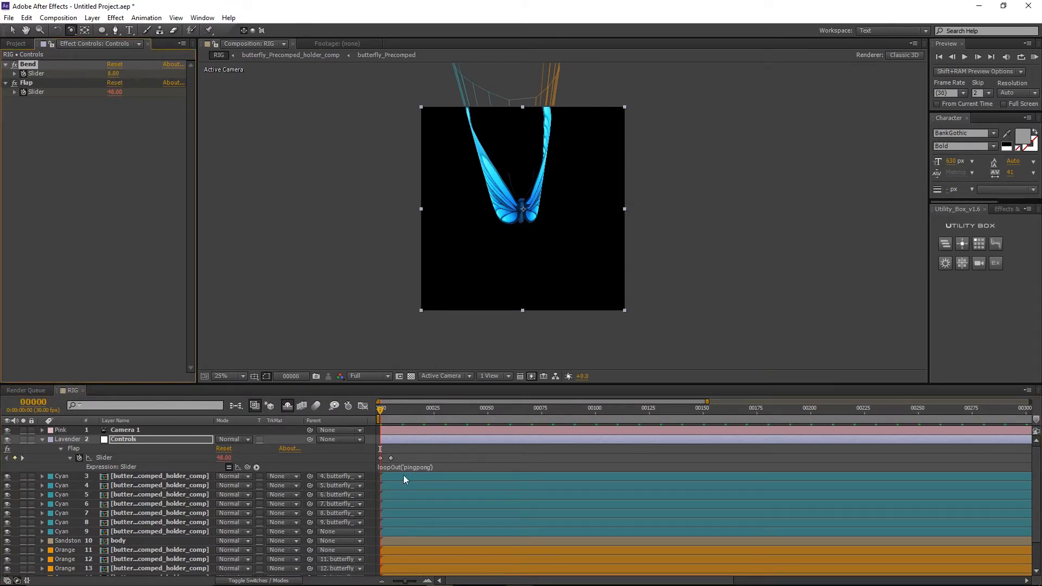
left_click(391, 437)
key("u")
Keyframe the Bend slider at -7 on frame 5
left_click_drag(382, 411, 393, 409)
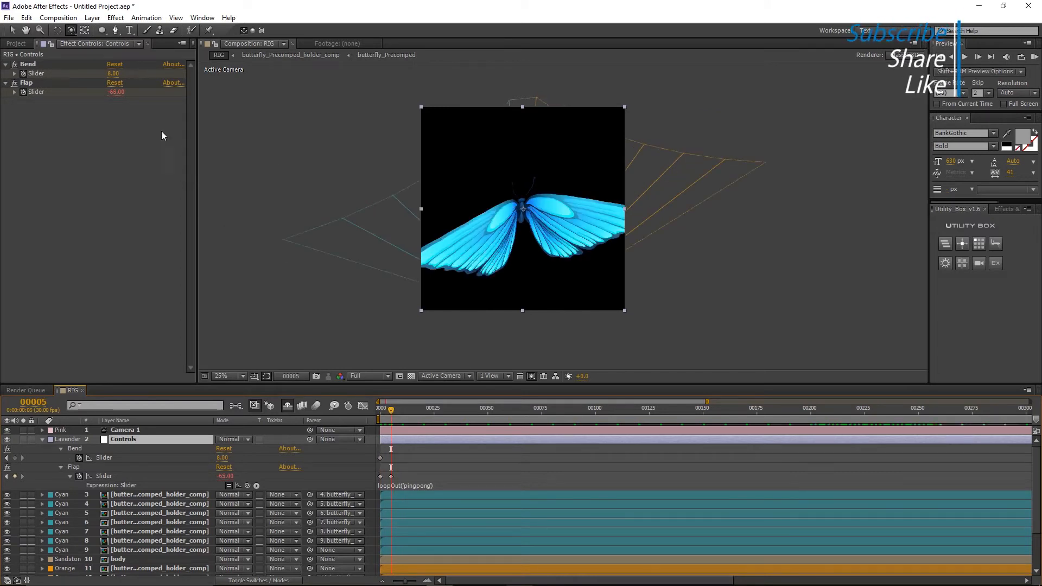
left_click_drag(113, 75, 104, 77)
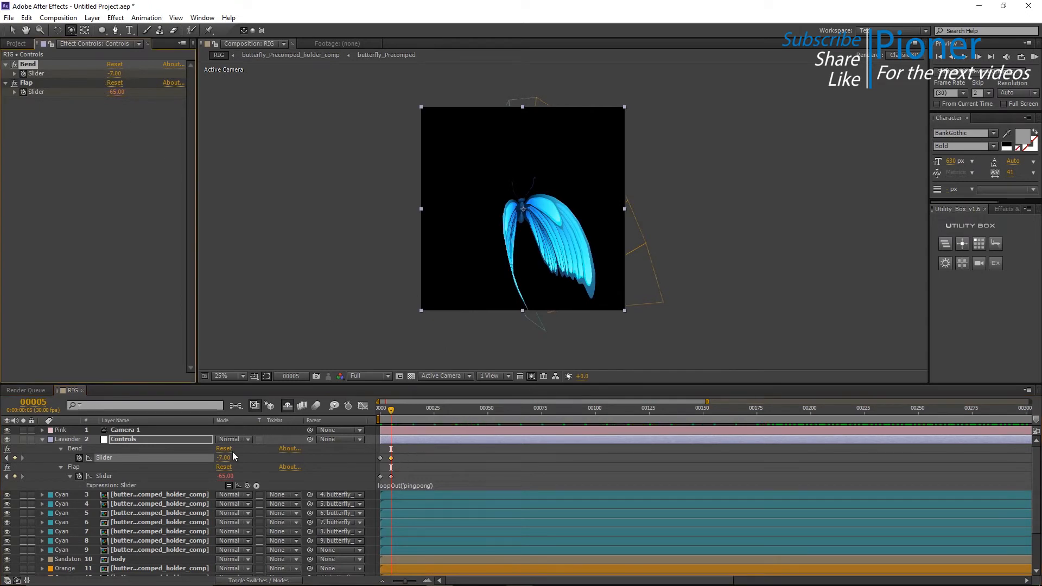
left_click(424, 483)
left_click(374, 450)
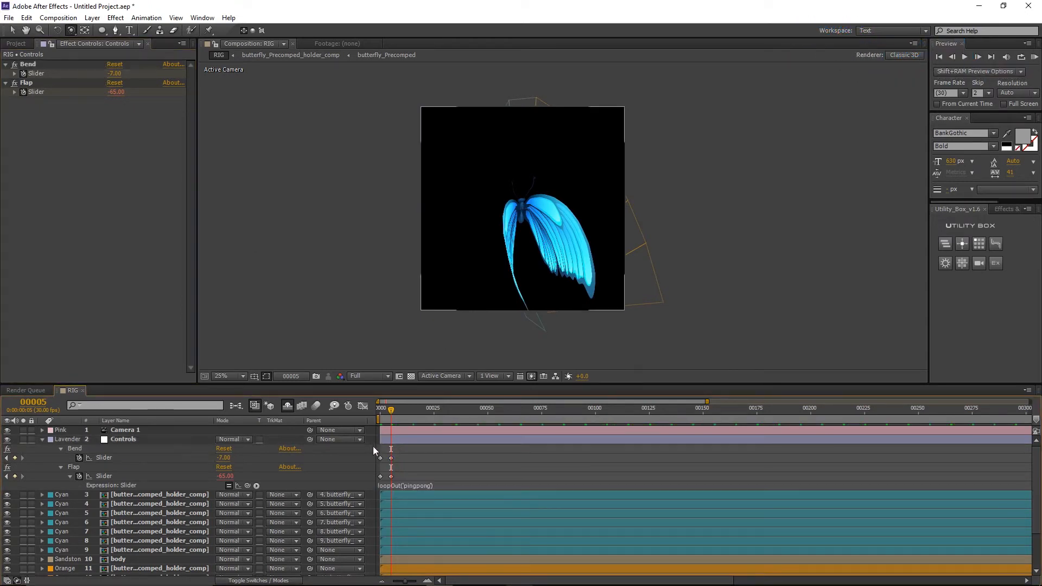
Add the expression loopOut('pingpong') to the Bend slider and apply Easy Ease to all Bend and Flap keyframes
left_click(80, 457, "alt")
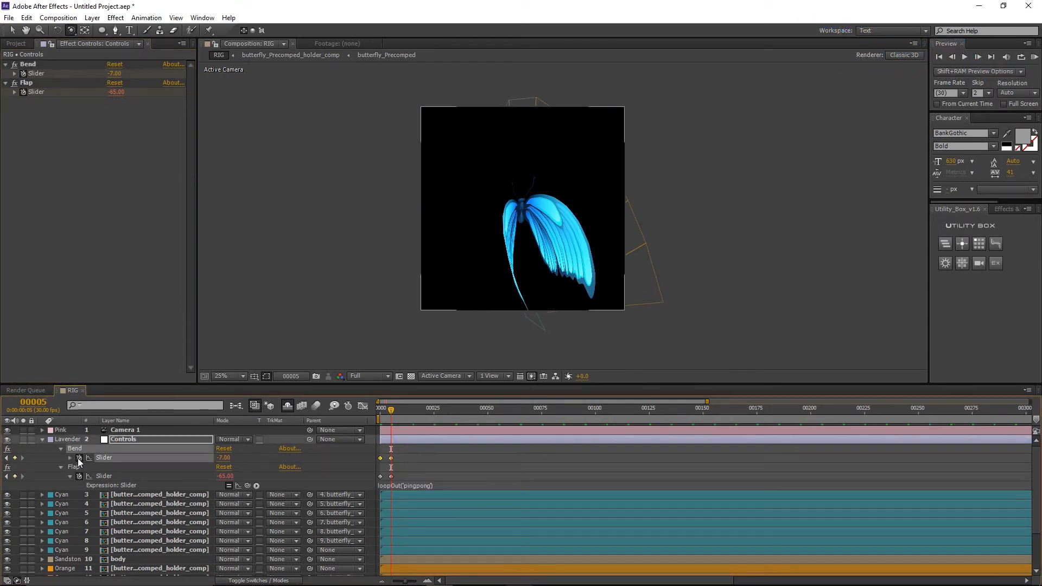
left_click(408, 448)
left_click_drag(402, 451, 374, 489)
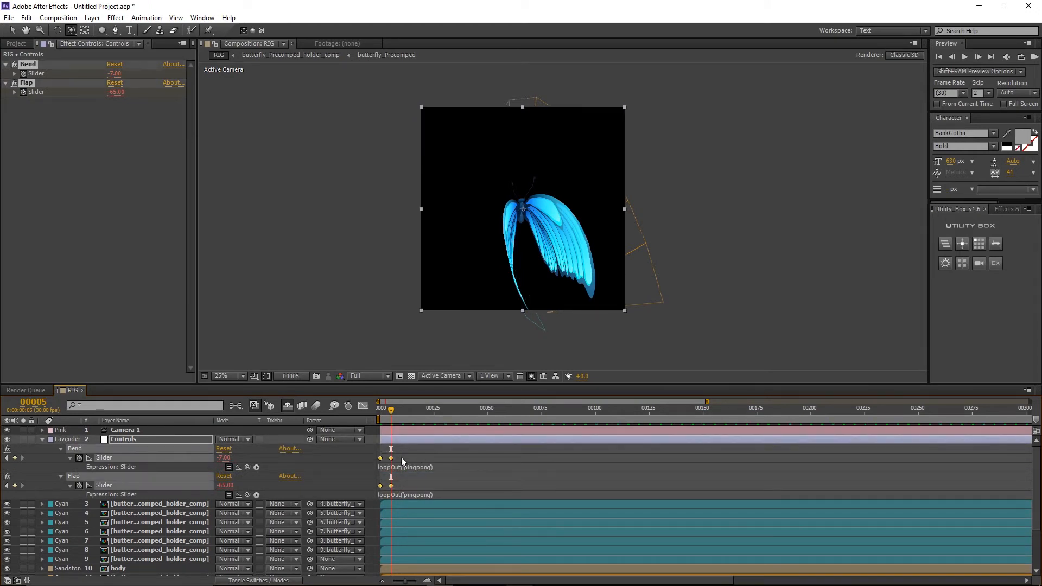
key("F9")
left_click(398, 449)
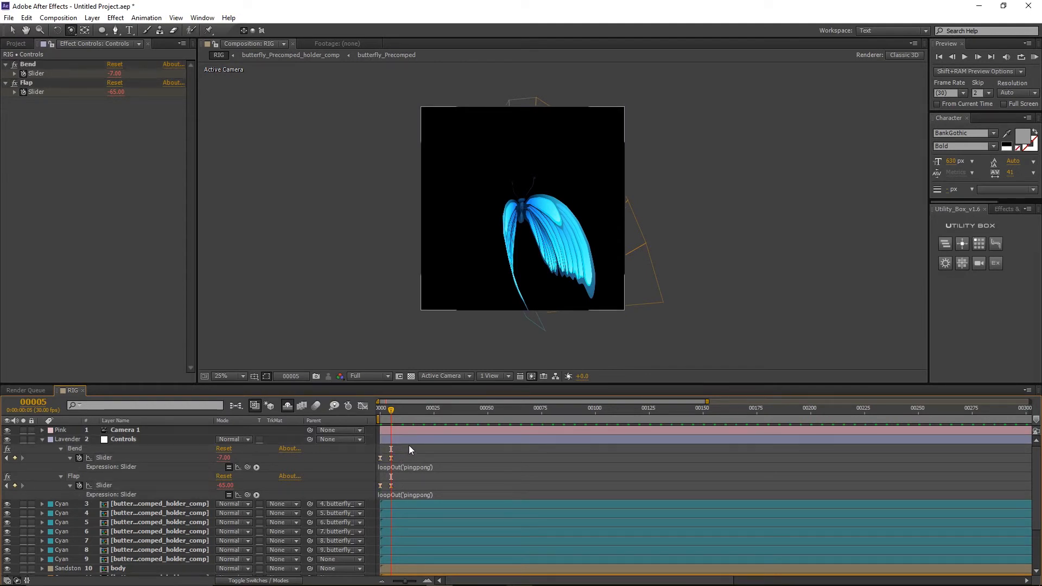
Preview the looping wing-flap animation
scroll(530, 256, "up", 2)
key("space")
scroll(529, 256, "down", 2)
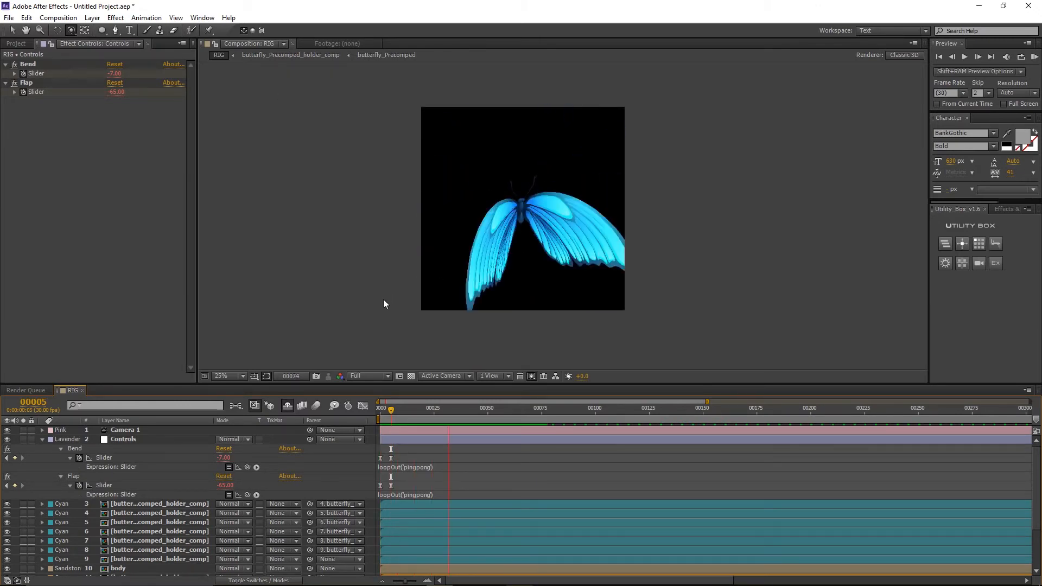
Slow the flapping by moving the second Bend and Flap keyframes to about frame 10, and preview the loop
left_click_drag(424, 414, 401, 484)
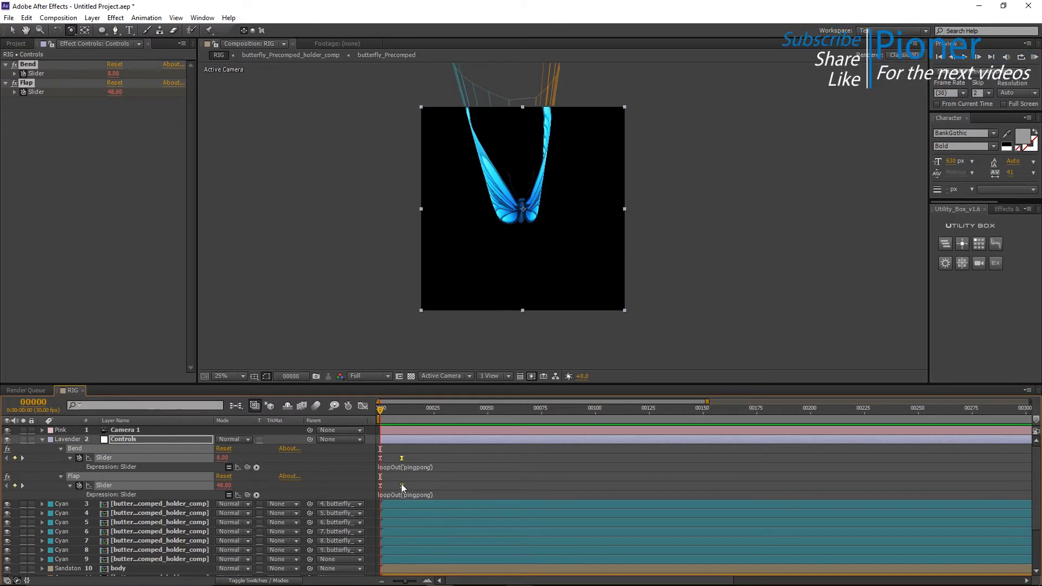
left_click(411, 457)
key("space")
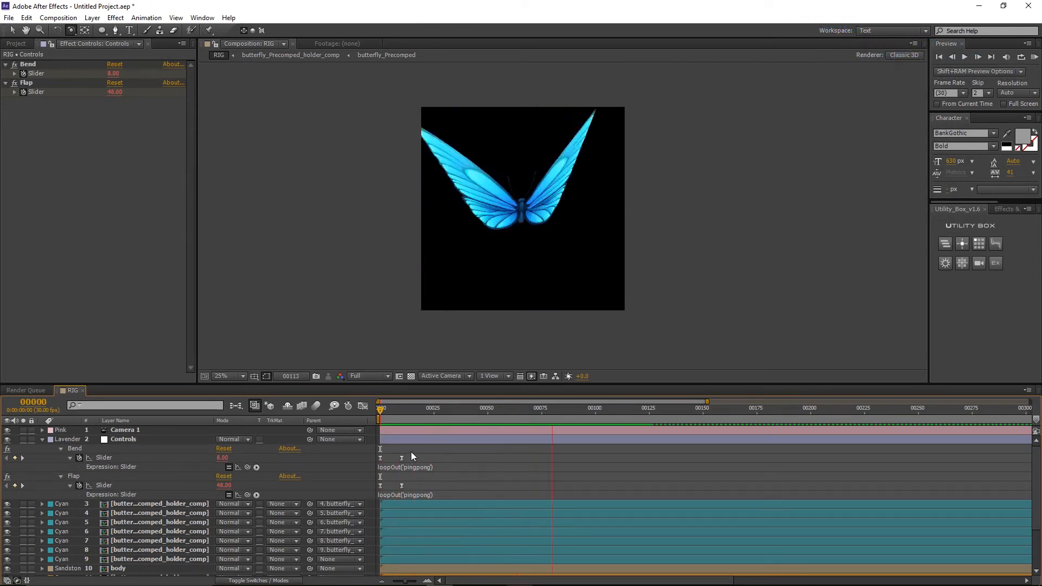
key("space")
Collapse the Controls layer and enable motion blur for all the wing strip layers and for the composition
left_click(42, 439)
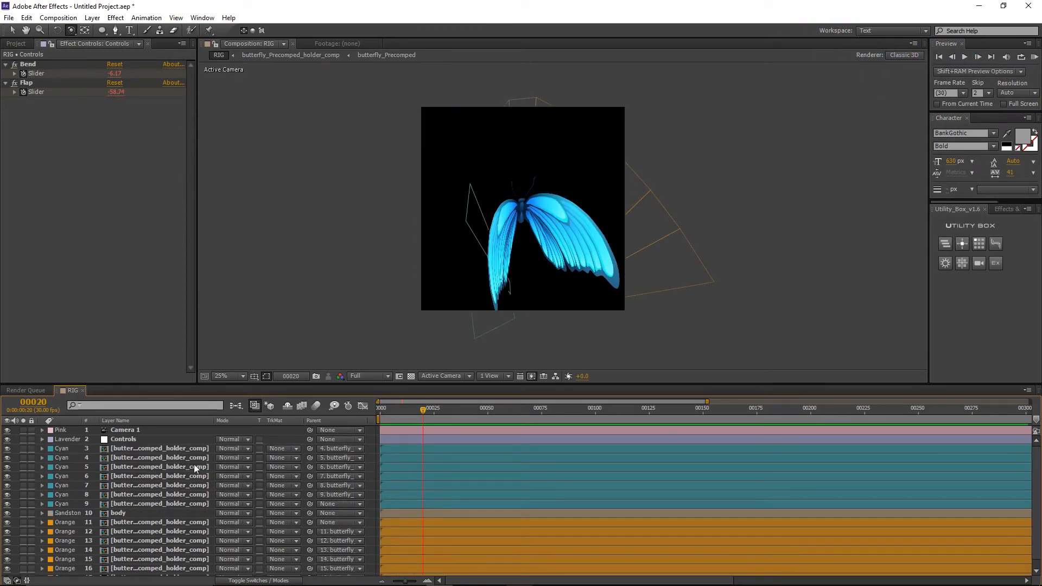
key("F4")
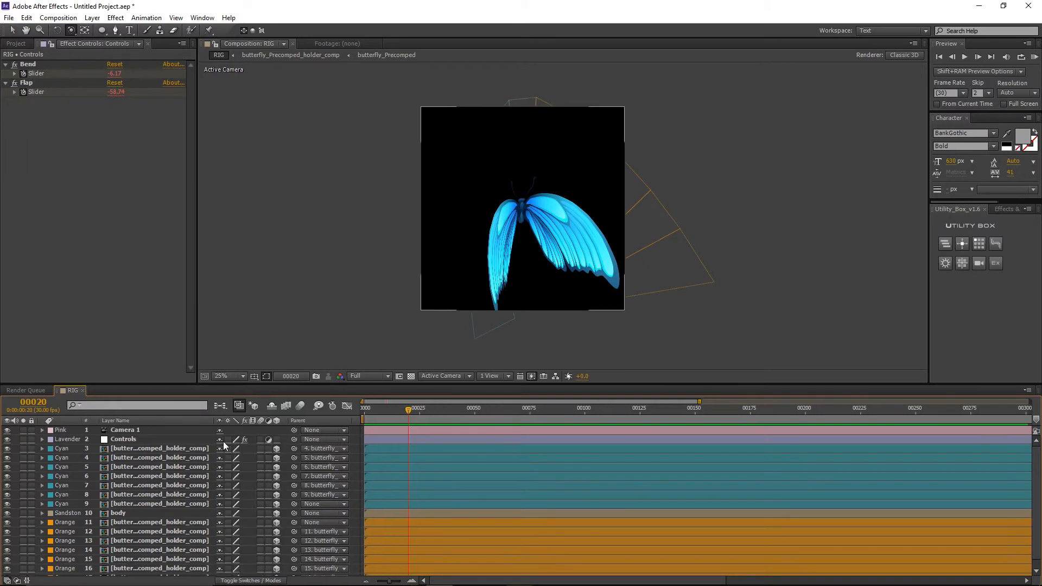
left_click(157, 452)
scroll(142, 501, "down", 1)
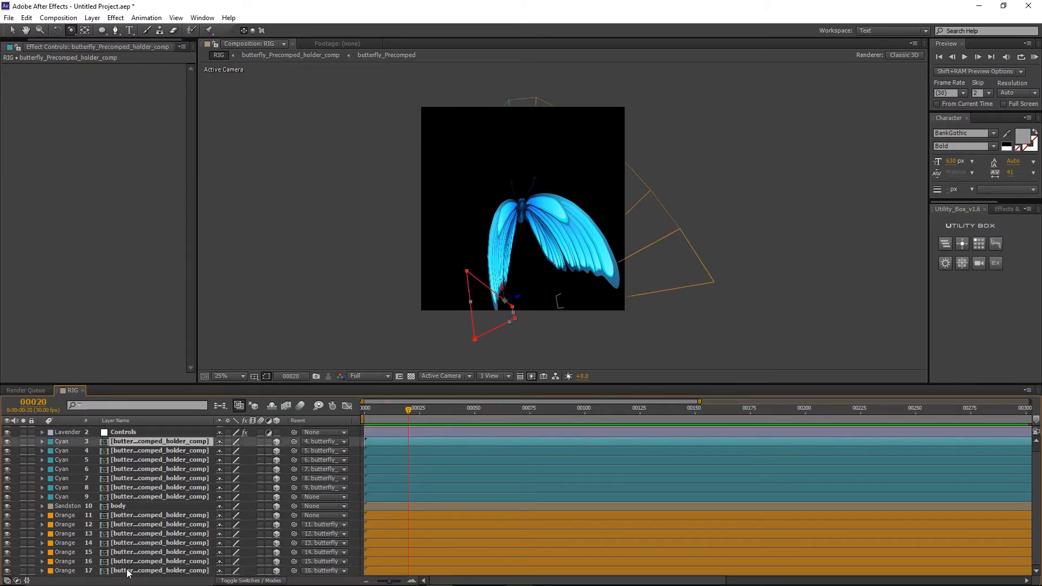
left_click(167, 565, "shift")
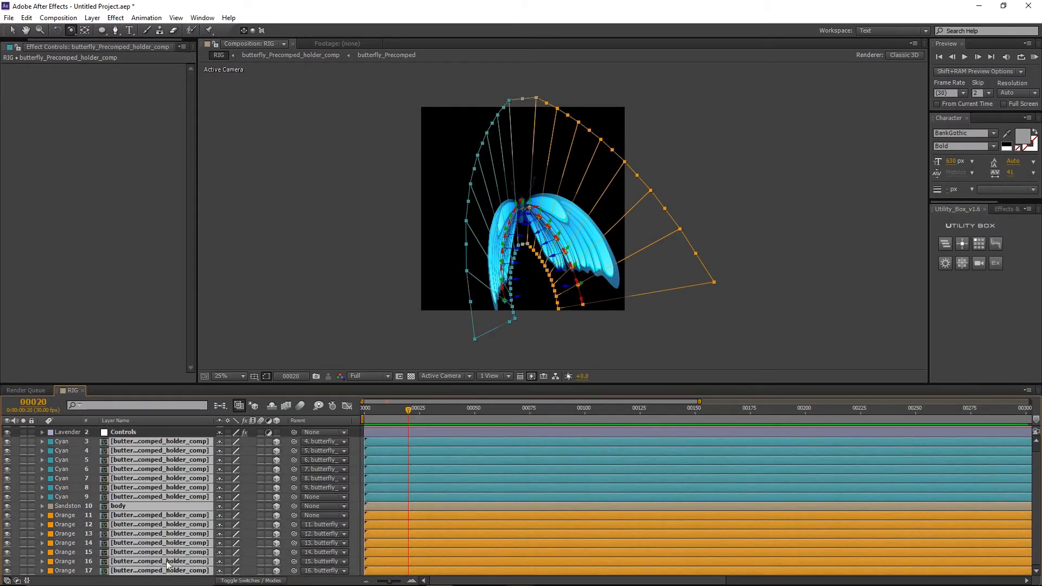
left_click(260, 443)
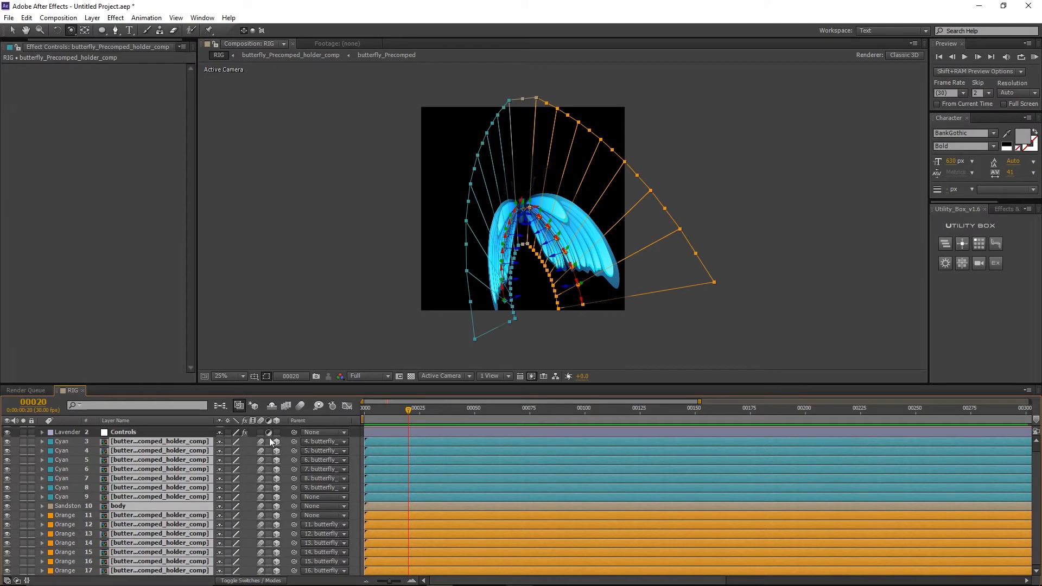
left_click(300, 404)
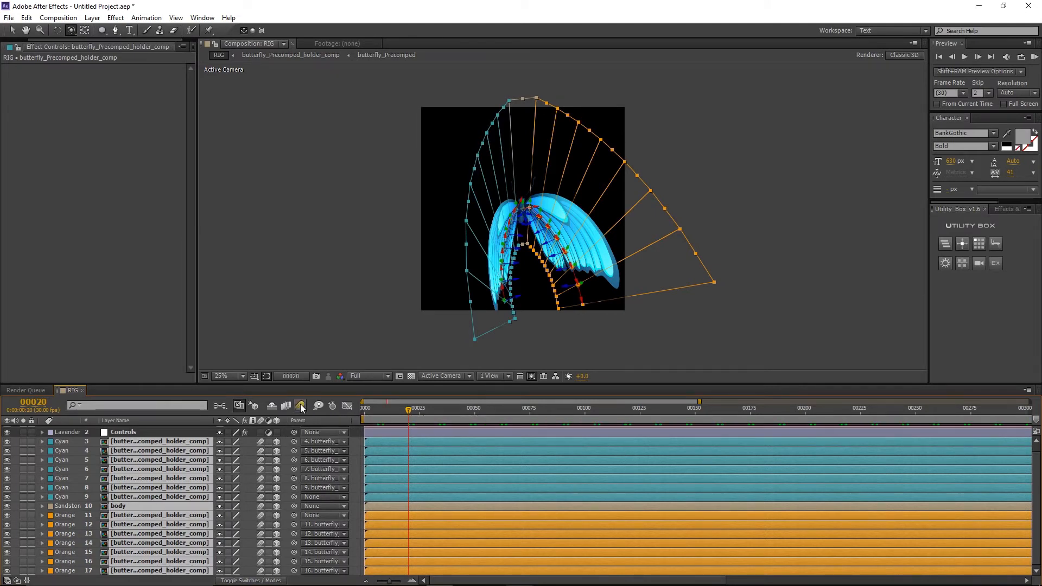
left_click(357, 445)
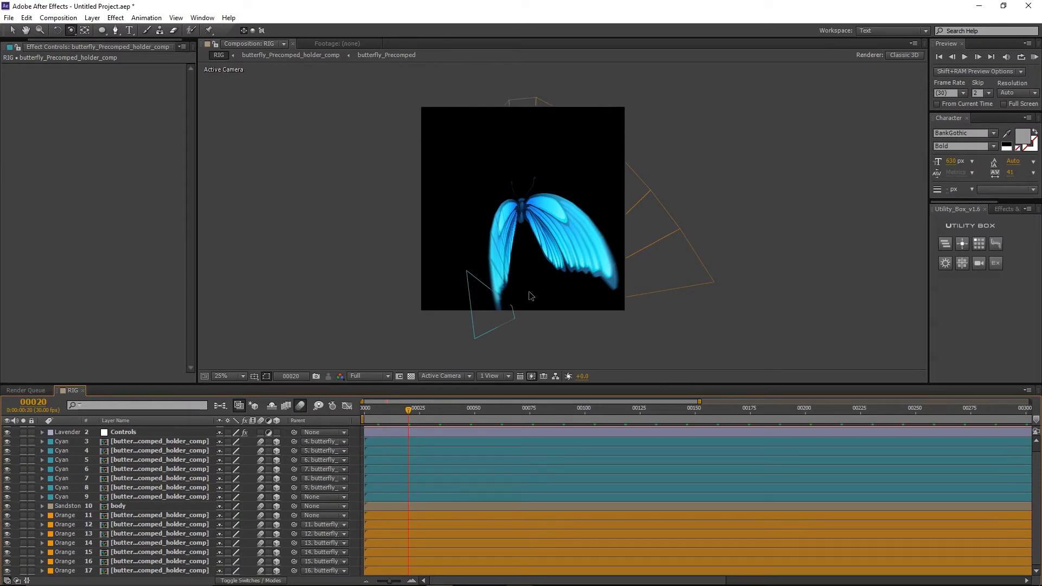
Inspect the blurred wings at frame 17 and turn off motion blur on all the wing strip layers
key("period")
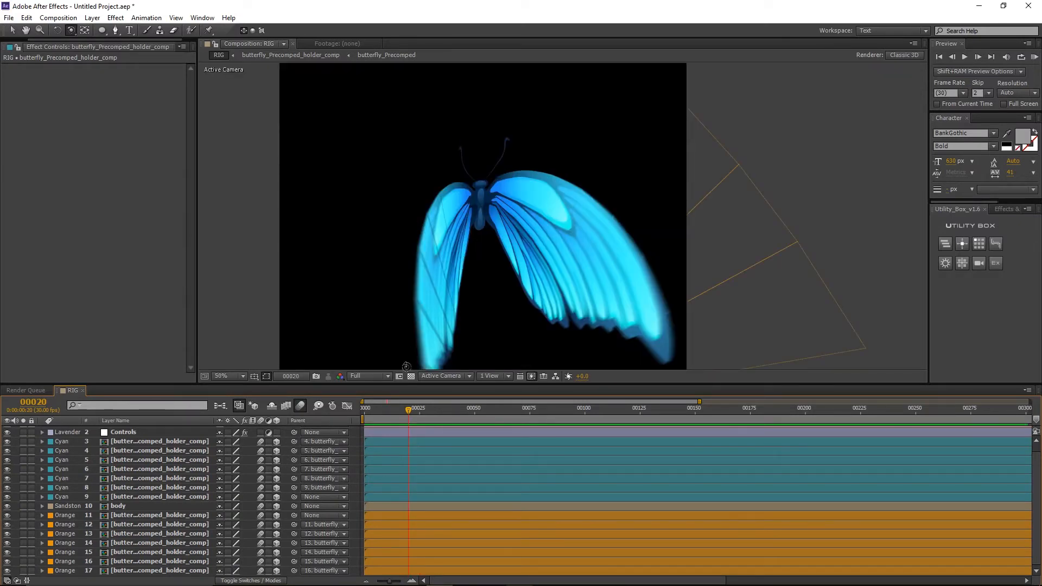
left_click_drag(399, 411, 402, 415)
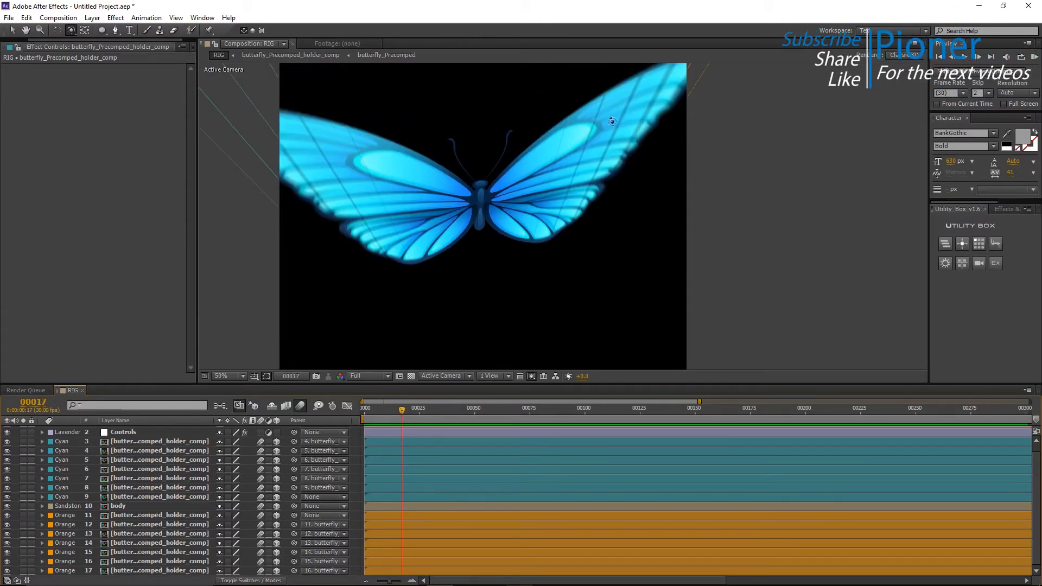
left_click_drag(260, 441, 260, 570)
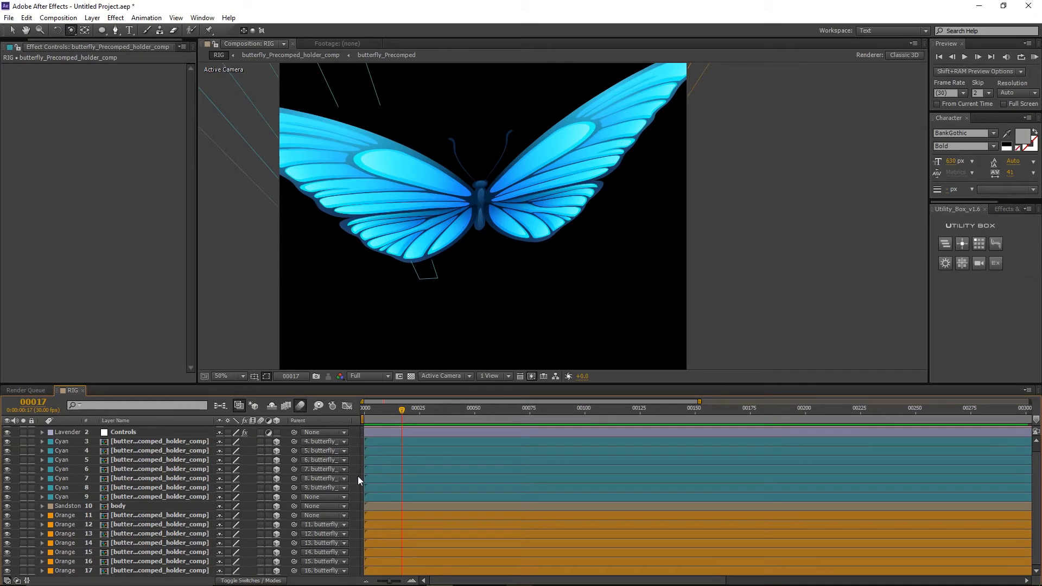
Add an adjustment layer with the RE:Vision RSMB effect and set its Blur Amount to 0.2
key("ctrl+alt+y")
left_click(116, 18)
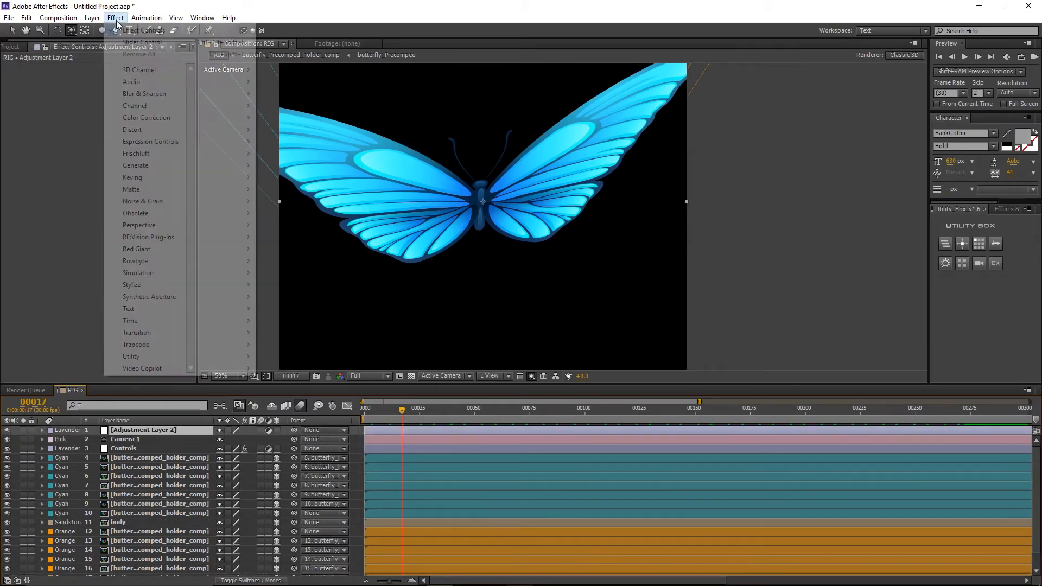
mouse_move(166, 237)
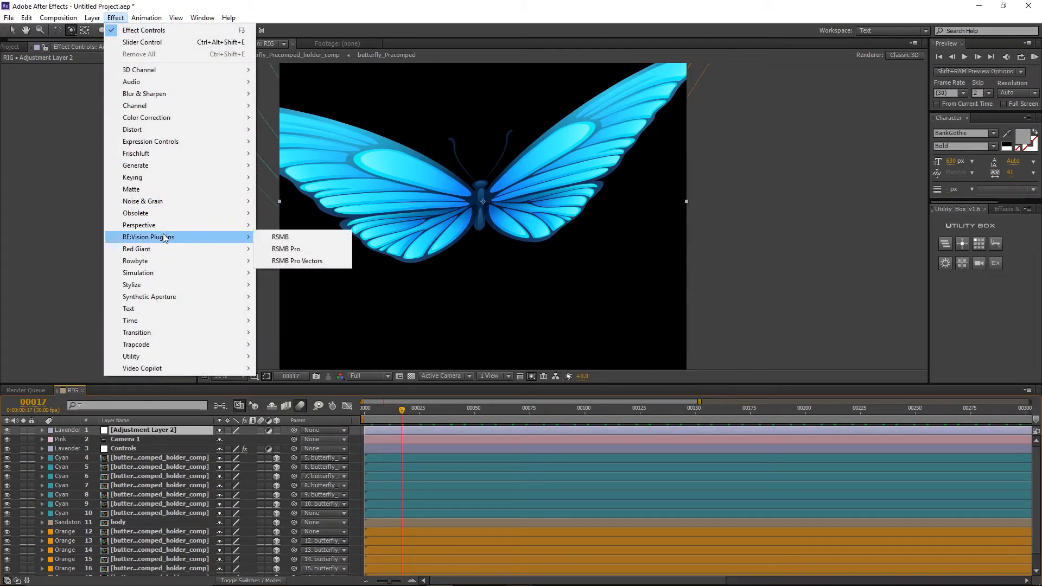
left_click(280, 238)
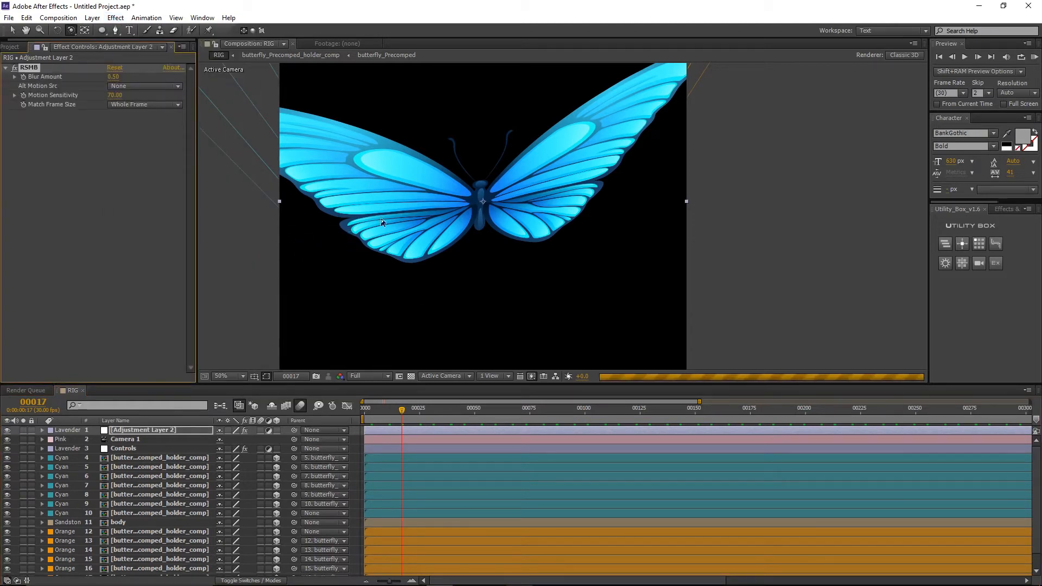
left_click(113, 77)
type("0.2")
key("Return")
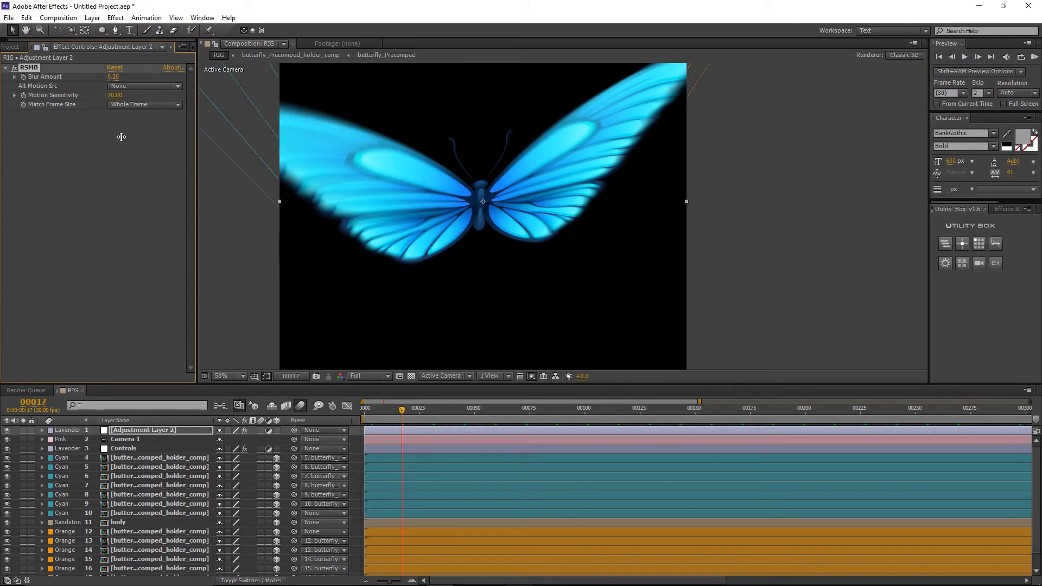
Preview the wing flap with the RSMB blur and move the playhead to frame 7
key("KP_0")
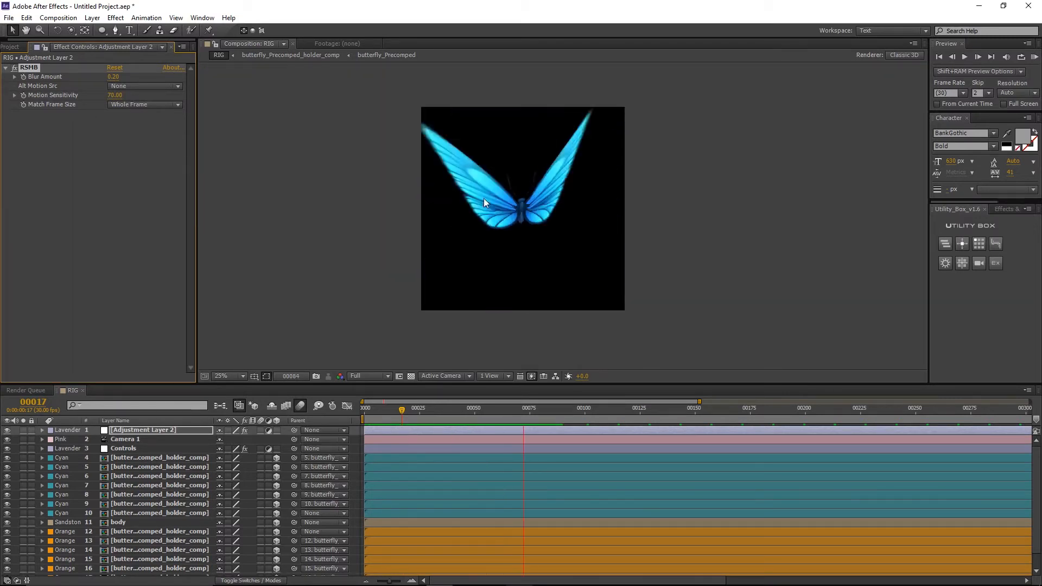
key("space")
left_click_drag(397, 418, 380, 418)
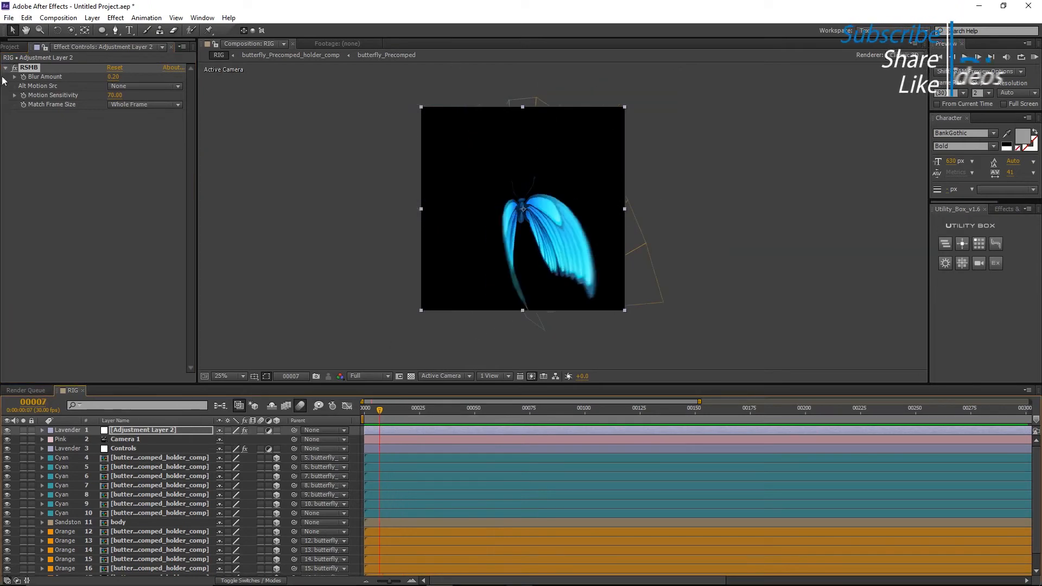
Delete the RSMB effect from the adjustment layer
left_click(25, 70)
key("Delete")
scroll(511, 199, "up", 2)
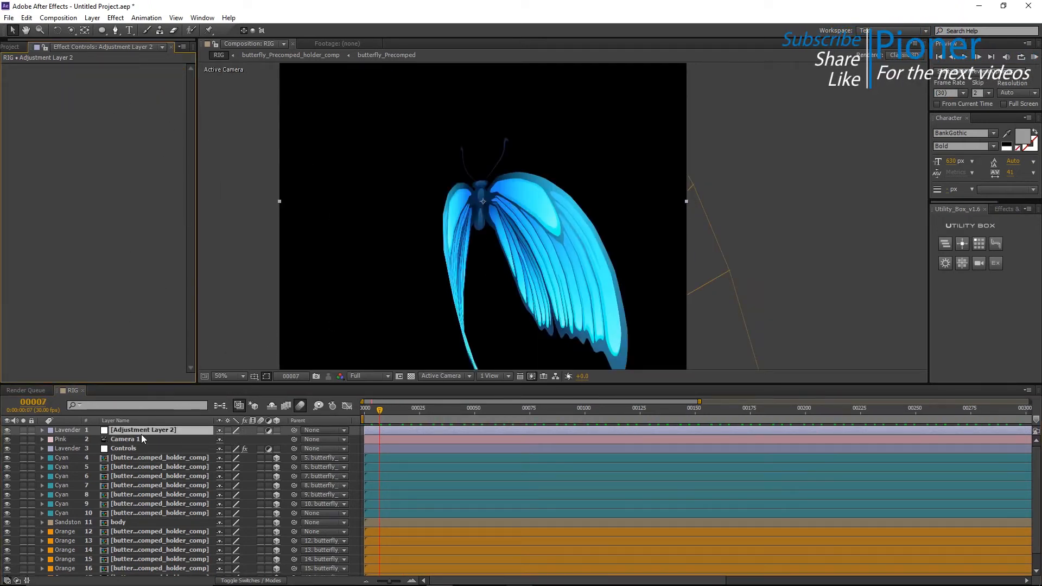
Delete the adjustment layer from the RIG composition
left_click(137, 429)
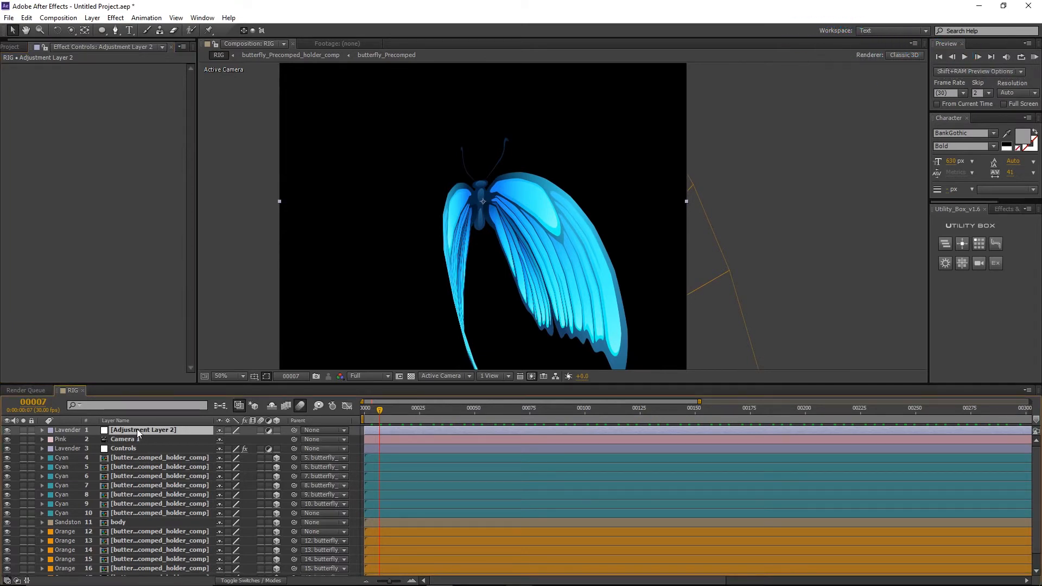
key("Delete")
Move the second Bend and Flap slider keyframes on the Controls layer to frame 5
left_click(142, 439)
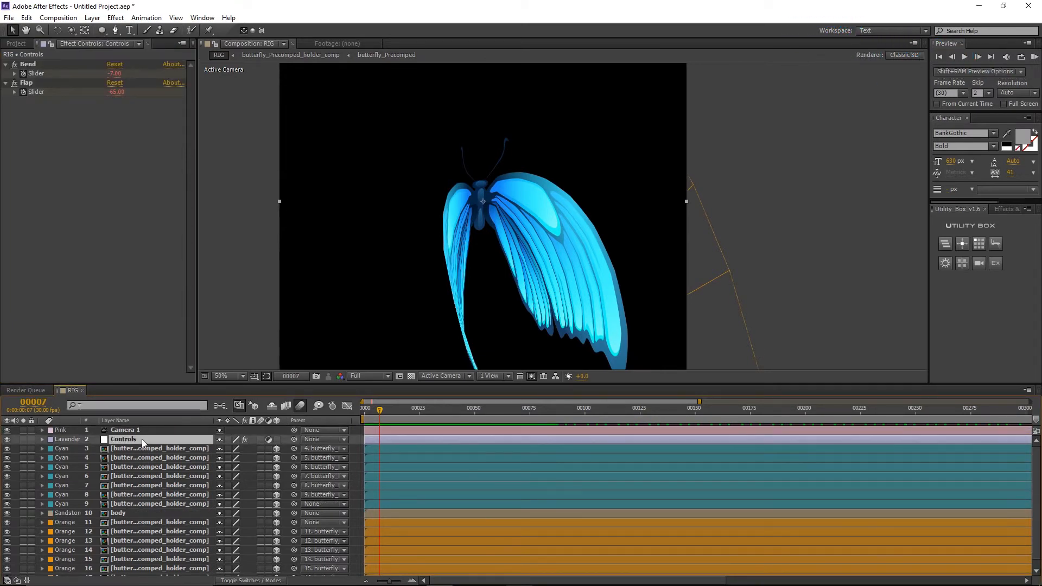
key("Home")
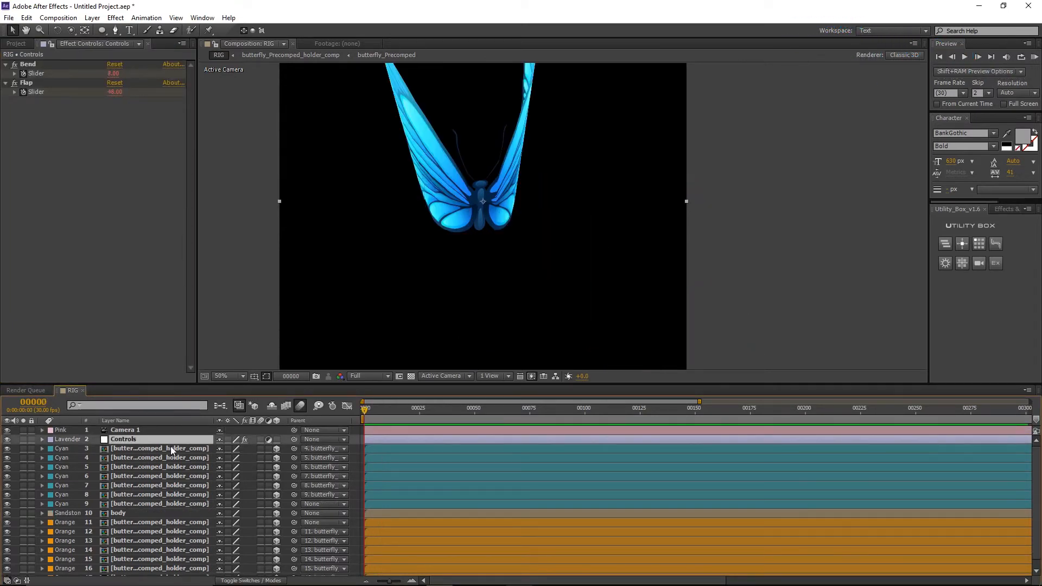
key("e")
key("e")
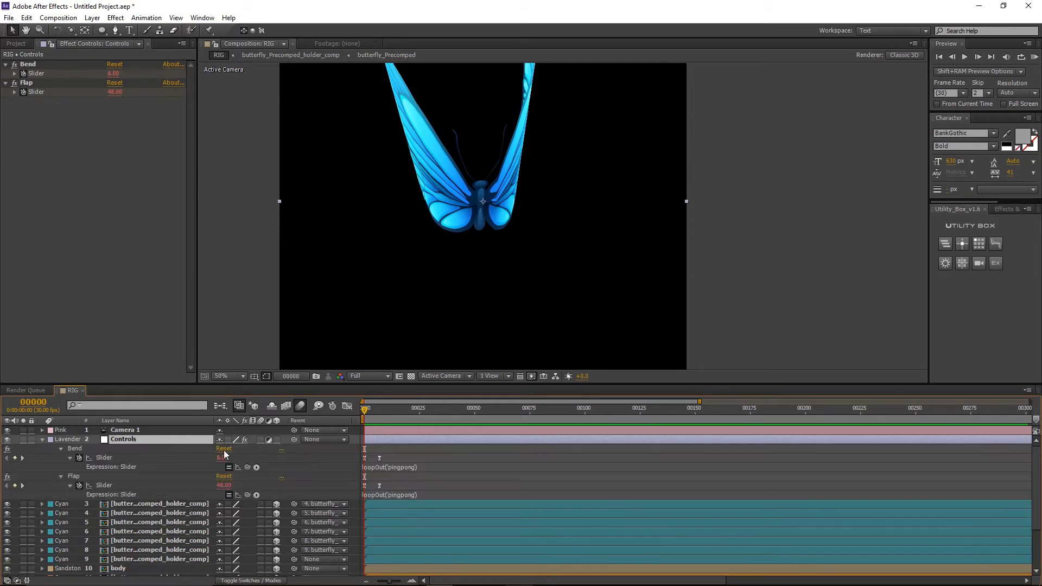
left_click_drag(366, 411, 374, 414)
left_click_drag(384, 453, 376, 487)
left_click_drag(380, 486, 375, 484)
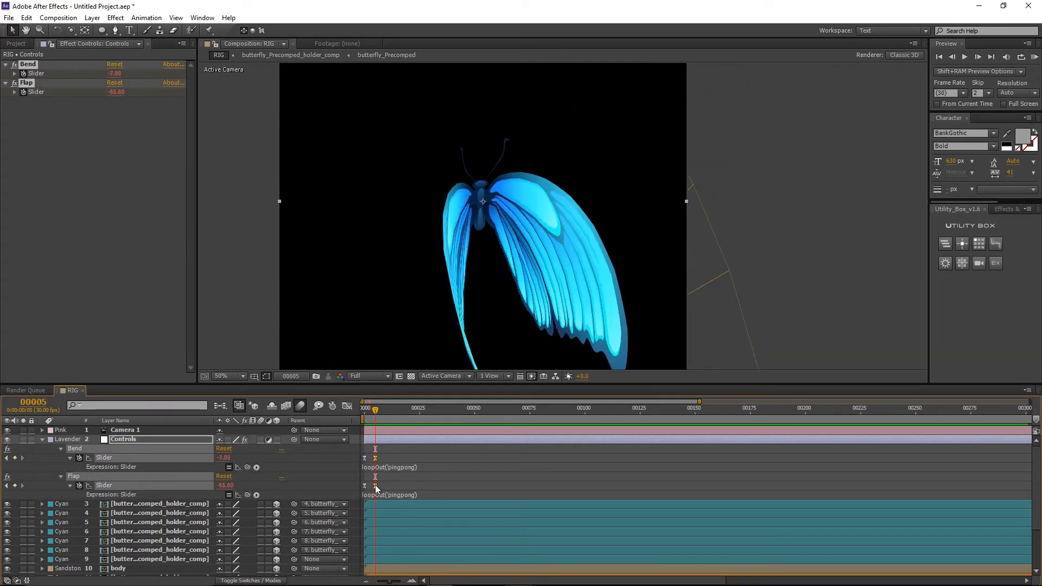
Delete the Camera 1 layer, check the wing flap up to frame 18, and collapse the Controls layer's properties
left_click(138, 432)
key("Delete")
left_click_drag(374, 410, 403, 428)
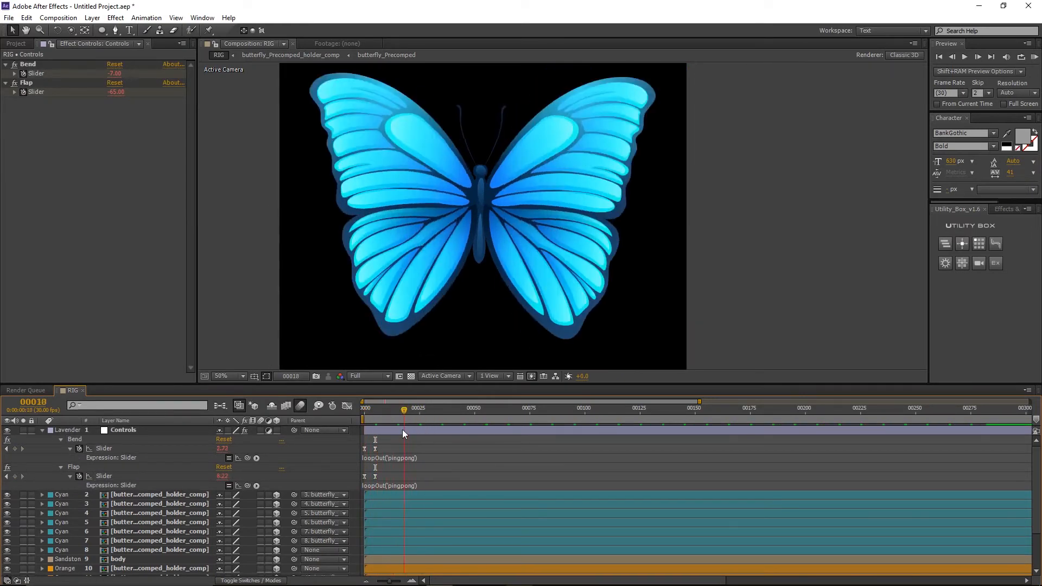
key("u")
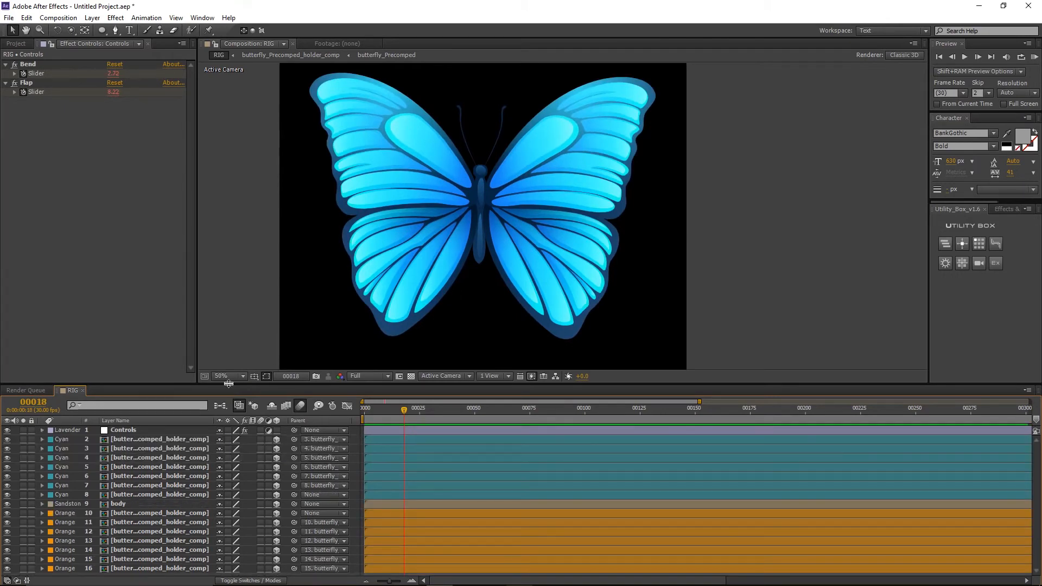
Start a new composition with a size of 1920 x 1080 px
left_click_drag(228, 384, 232, 403)
scroll(417, 237, "down", 2)
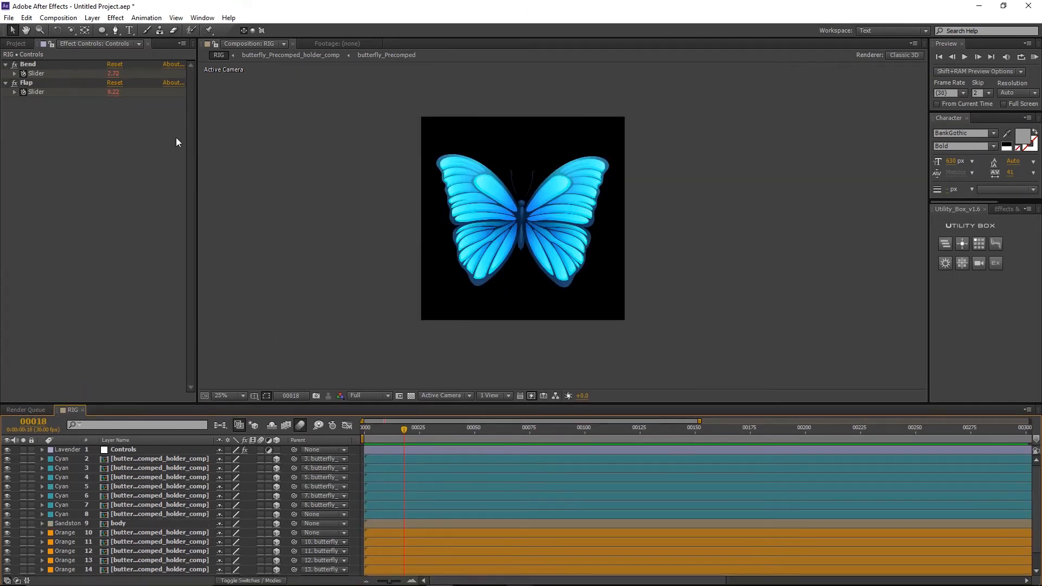
left_click(58, 18)
left_click(71, 31)
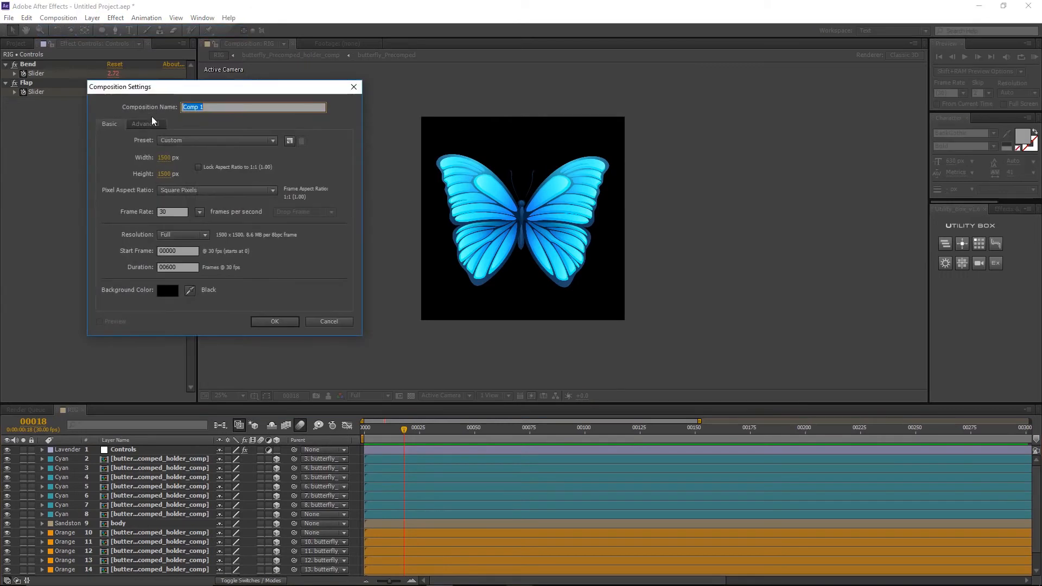
left_click(169, 158)
type("19")
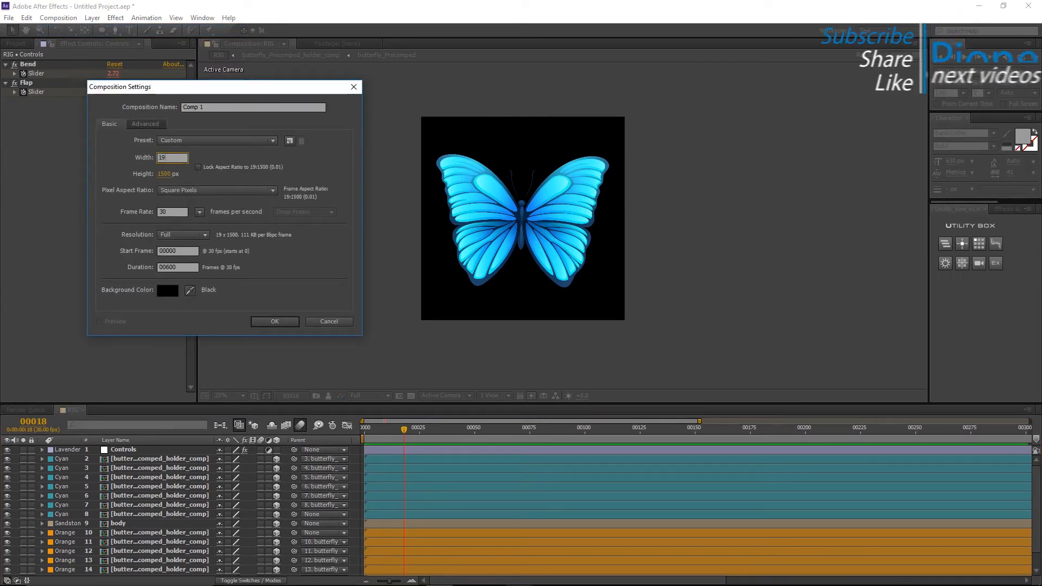
type("20")
key("Tab")
type("1080")
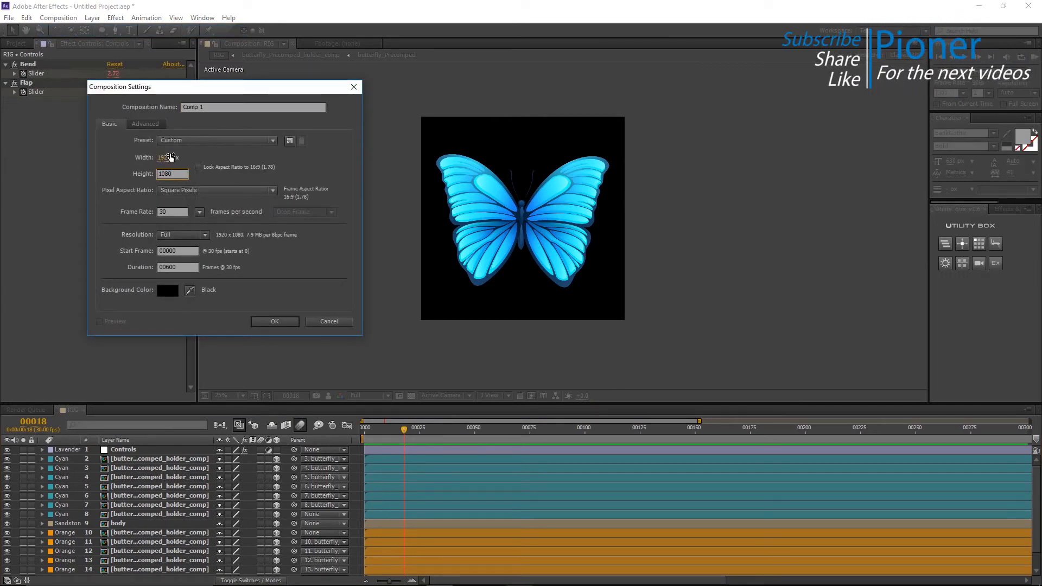
Set the new composition's duration to 250 frames, name it Main_Comp, and create it
left_click_drag(179, 268, 171, 267)
type("250")
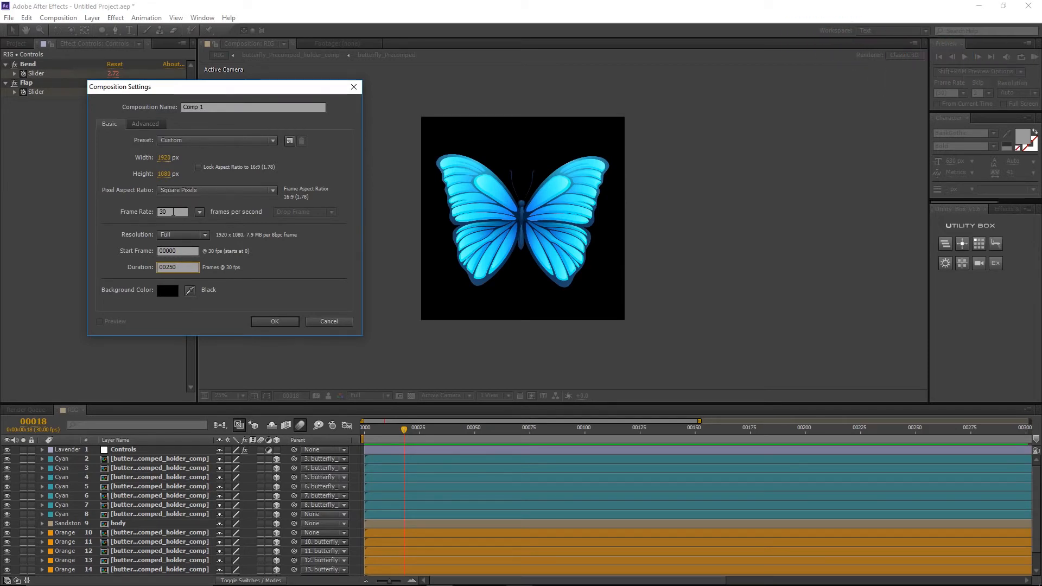
left_click(165, 107)
type("Main_Comp")
key("Return")
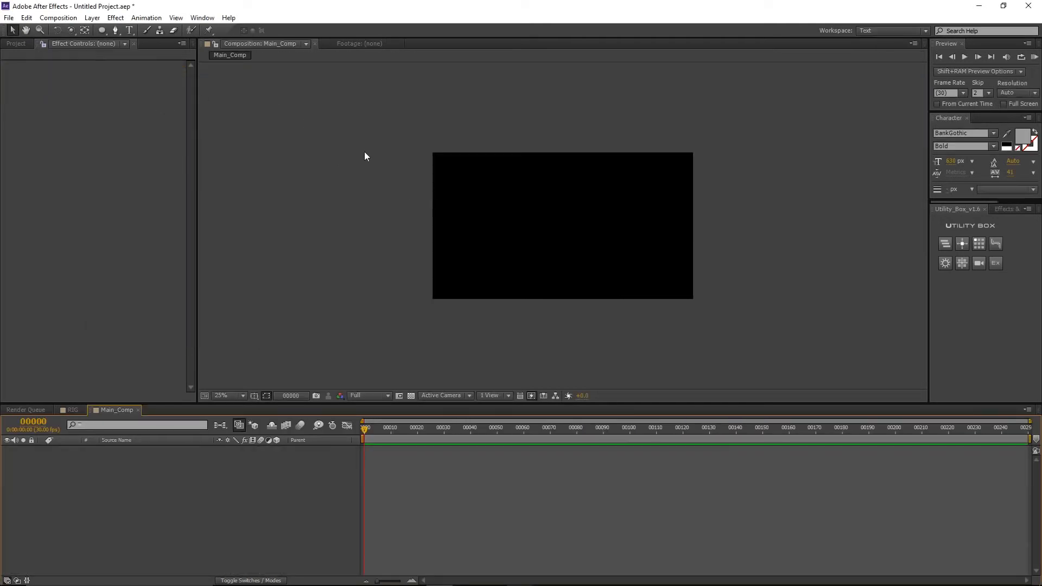
Add the RIG composition to Main_Comp as a 3D layer with collapsed transformations
left_click(9, 44)
left_click_drag(23, 181, 72, 478)
key("period")
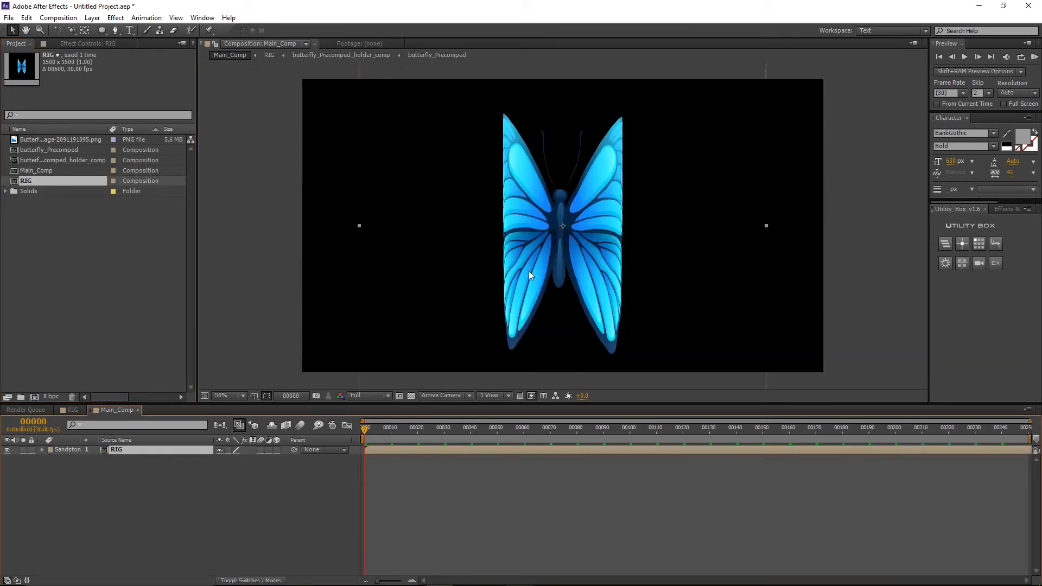
left_click(276, 450)
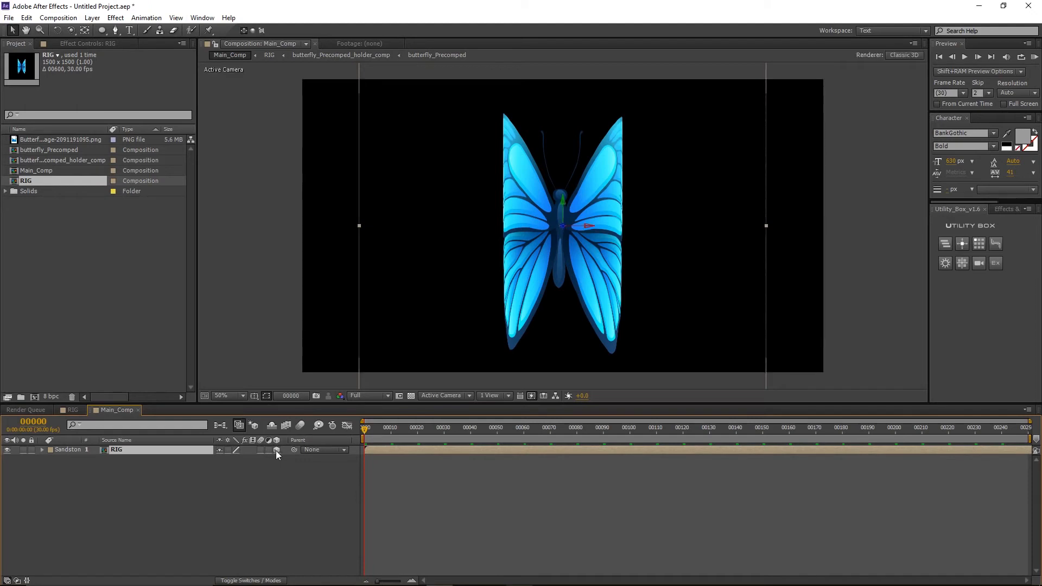
left_click(227, 450)
Rotate the RIG layer in 3D to an angled side view and scale it to 46%, checking the flap at frame 4
key("w")
left_click_drag(587, 225, 534, 212)
left_click_drag(365, 434, 409, 457)
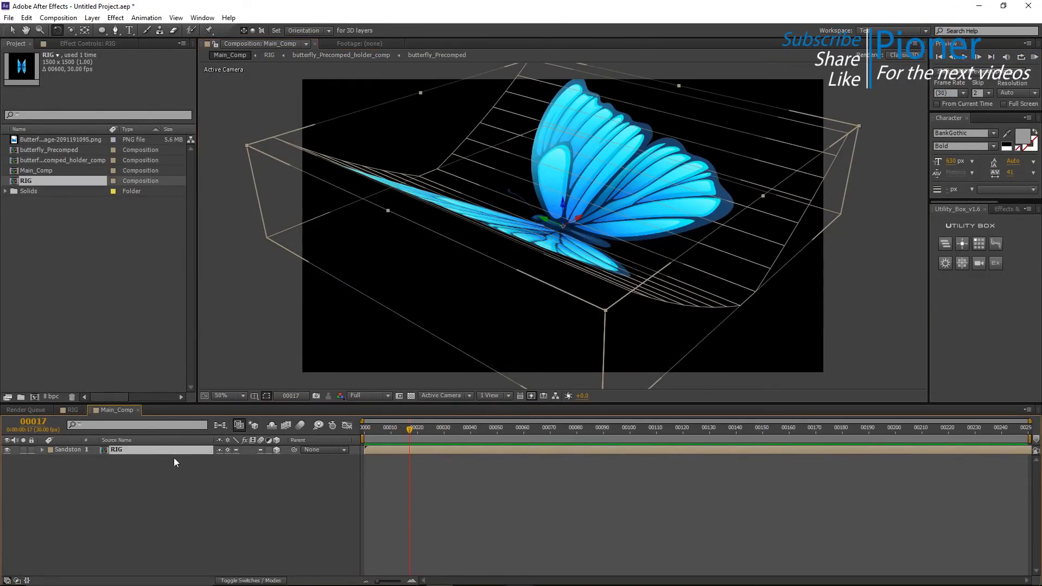
left_click_drag(225, 459, 202, 467)
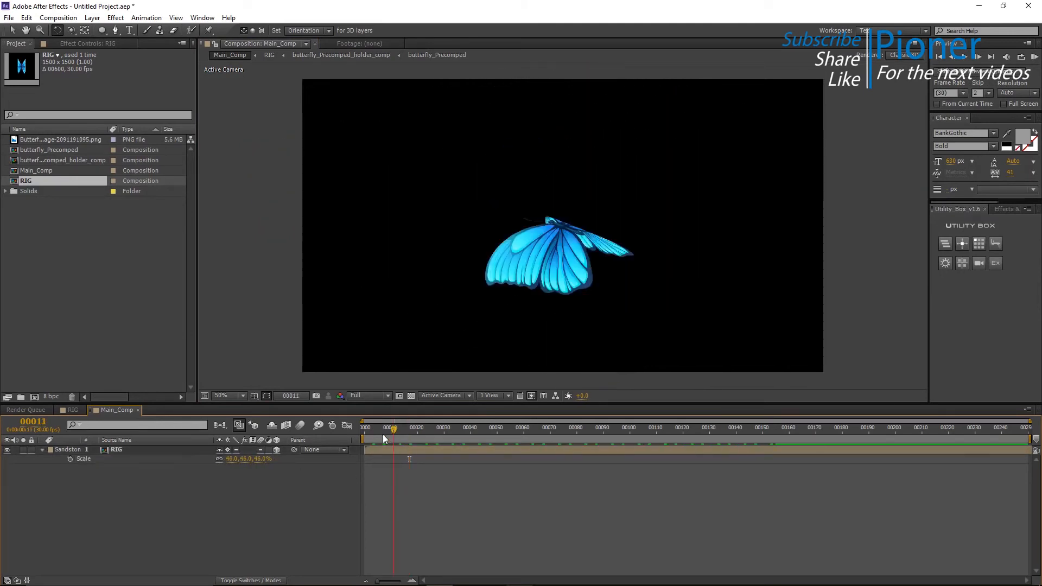
mouse_move(383, 434)
left_mouse_down()
mouse_move(365, 435)
mouse_move(401, 439)
mouse_move(375, 437)
left_mouse_up()
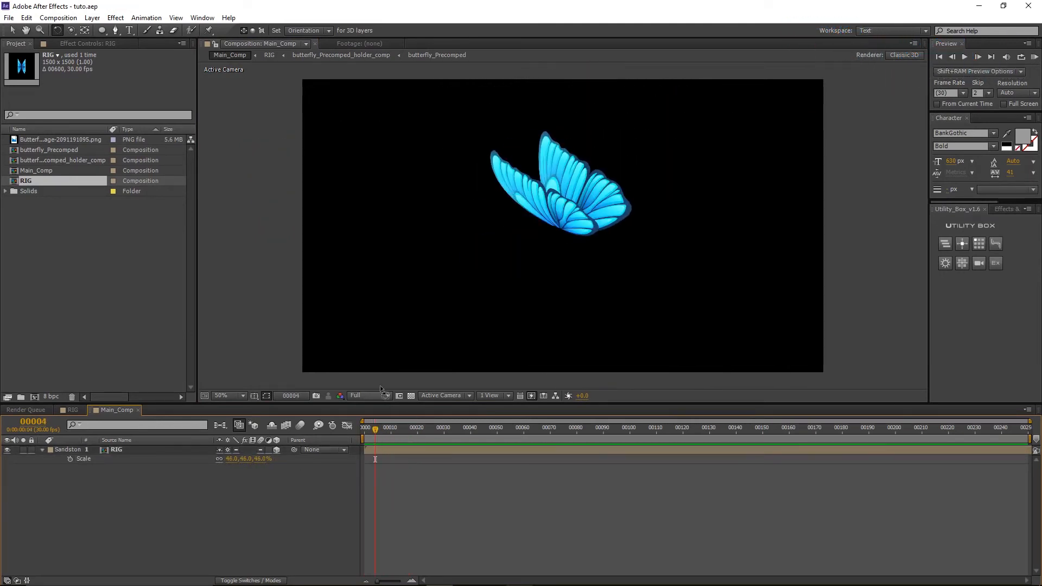
Import huksy.png and place it beneath the RIG layer in Main_Comp
double_click(94, 234)
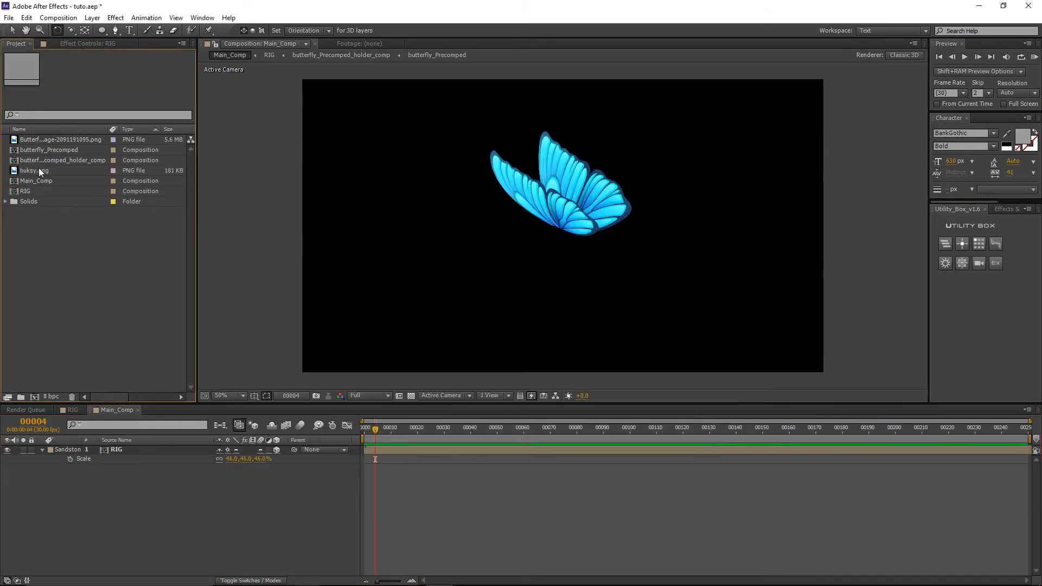
left_click(38, 169)
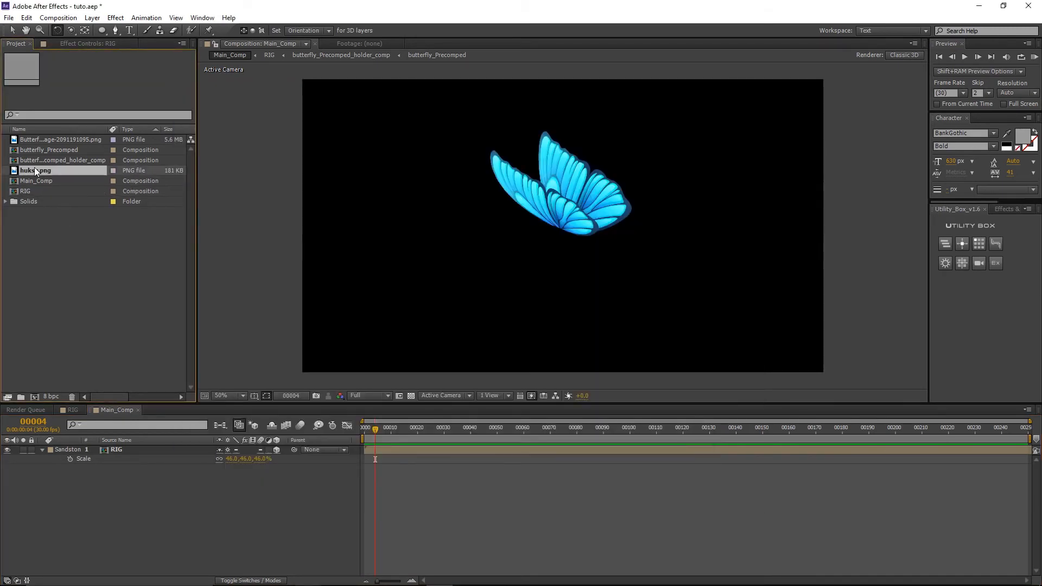
left_click_drag(115, 448, 112, 468)
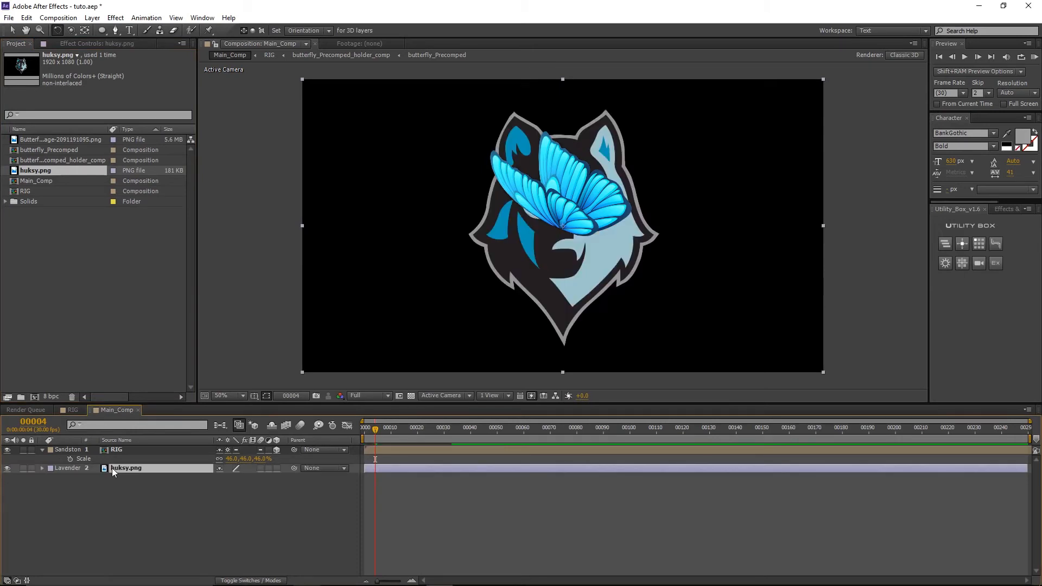
Pre-compose the huksy.png layer as Logo_Holder and make it a 3D layer
key("ctrl+shift+c")
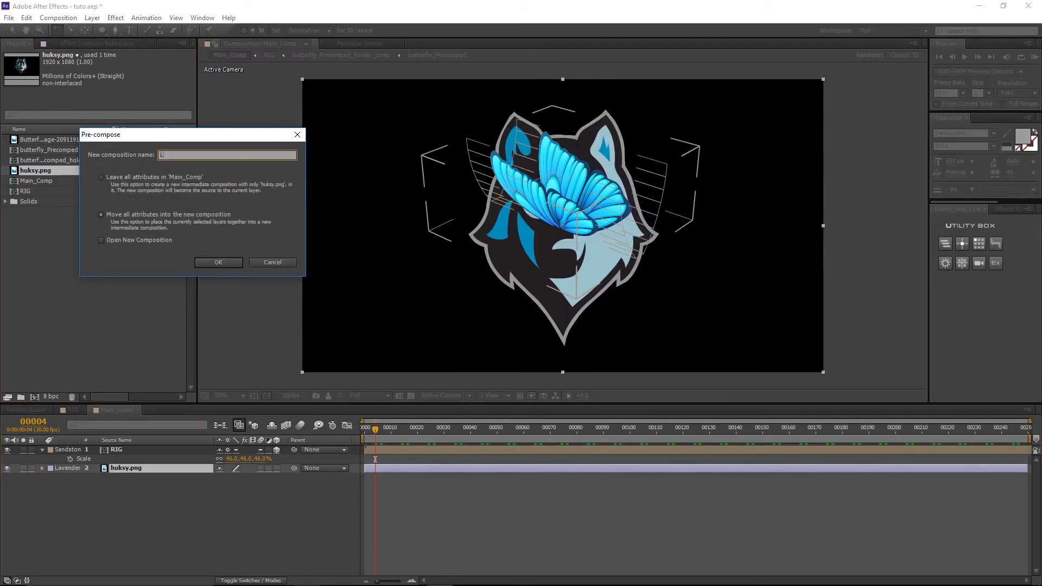
type("Logo_Holder")
key("Return")
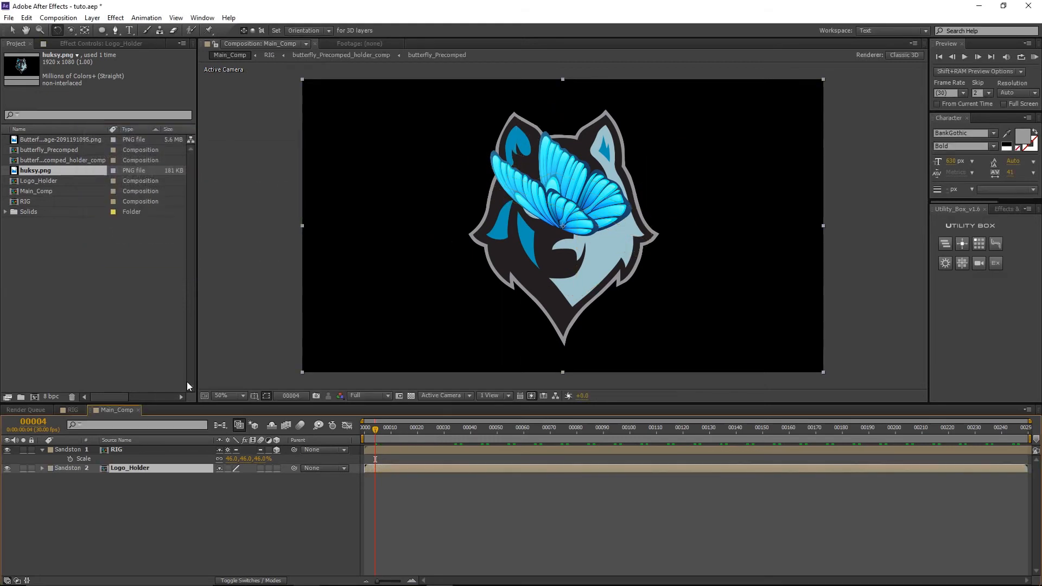
left_click(276, 468)
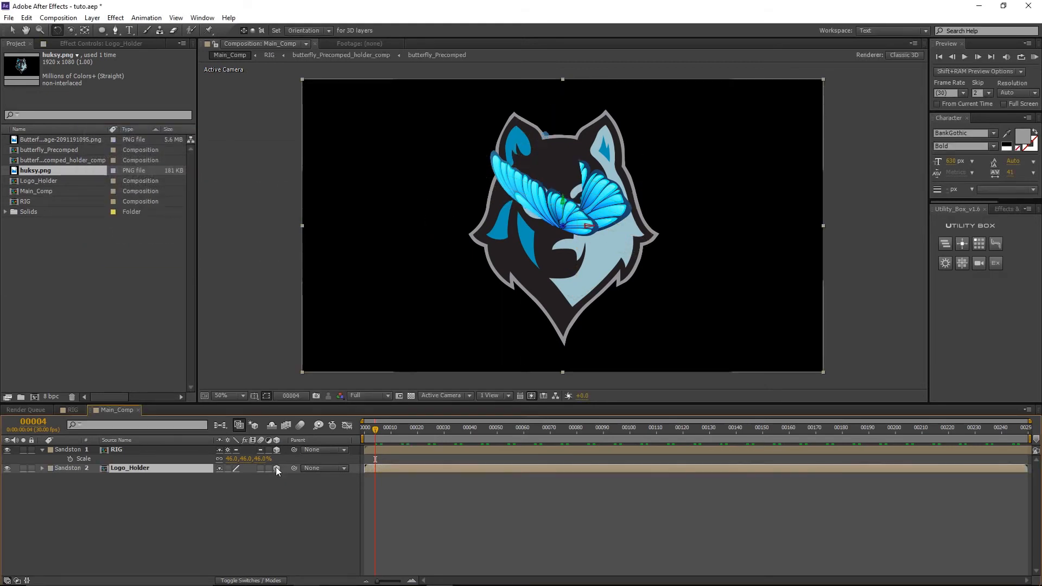
left_click(421, 510)
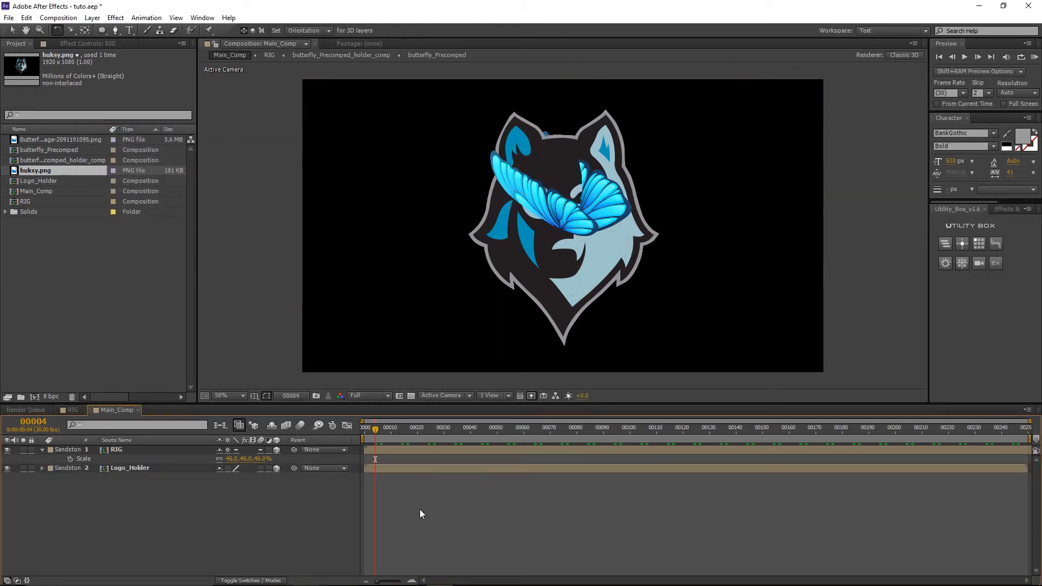
Add a full-size gray solid beneath the Logo_Holder layer and rename it Background
key("ctrl+y")
key("Return")
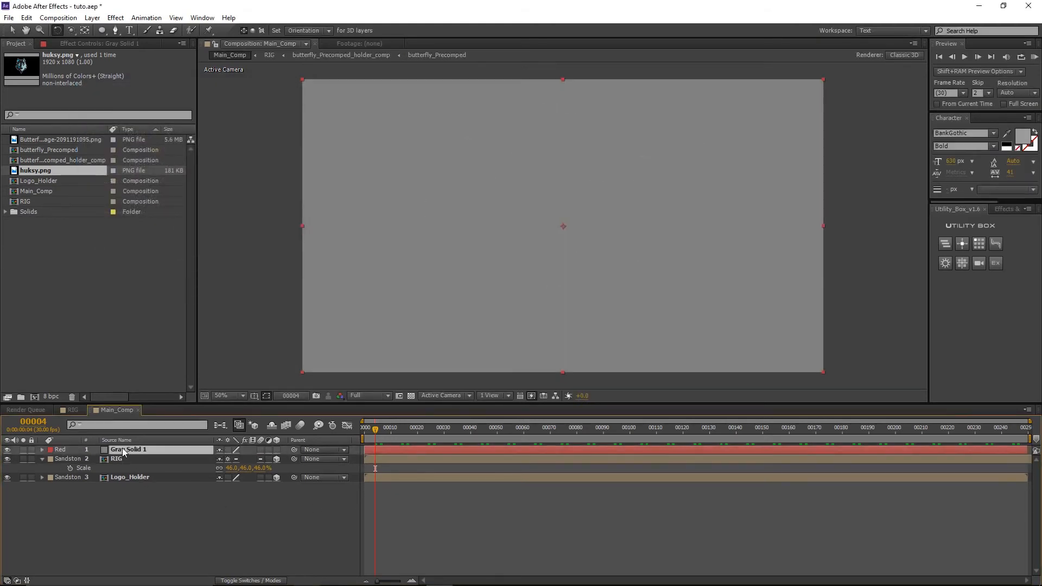
left_click_drag(124, 452, 126, 483)
key("Return")
type("Bac")
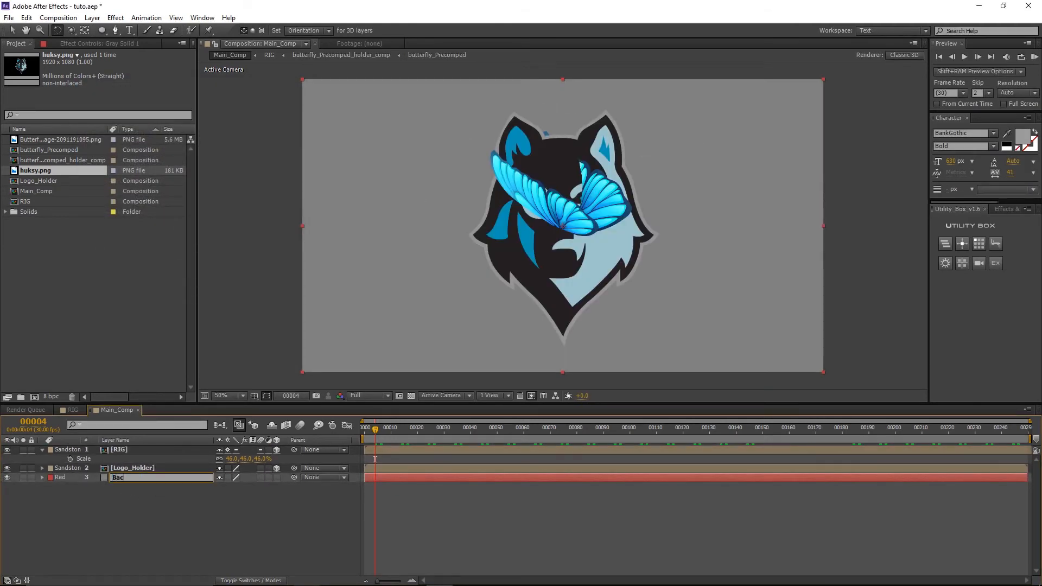
type("kground")
key("Return")
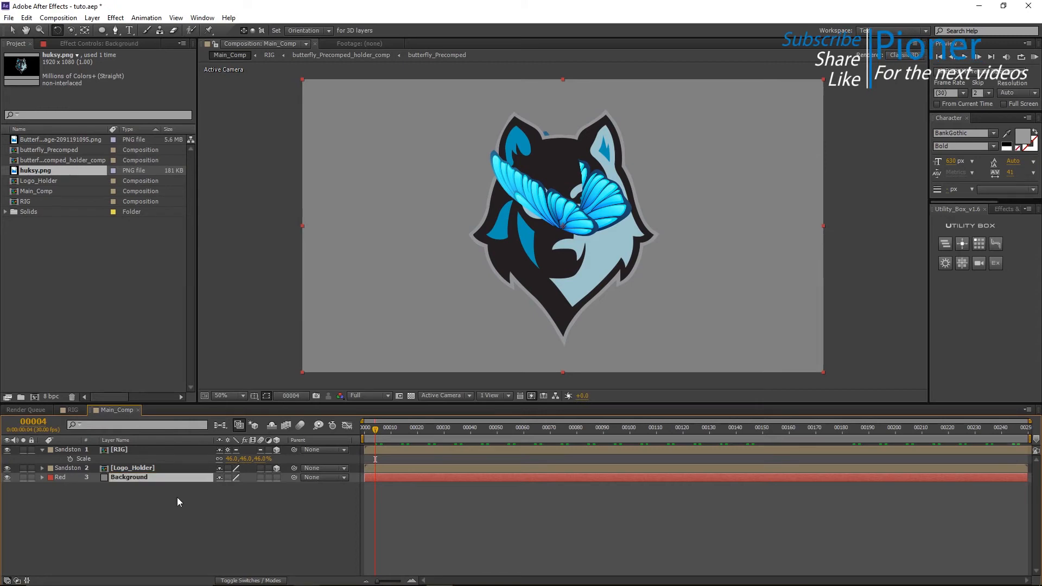
Apply a Ramp effect to the Background layer and set its End Color to dark blue 21394D
left_click(114, 18)
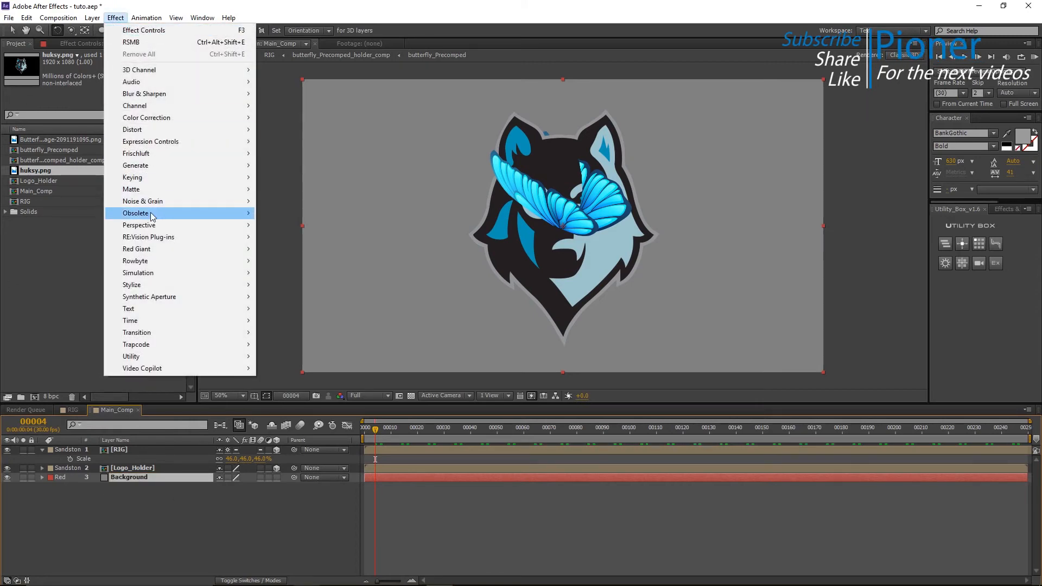
mouse_move(160, 165)
left_click(280, 416)
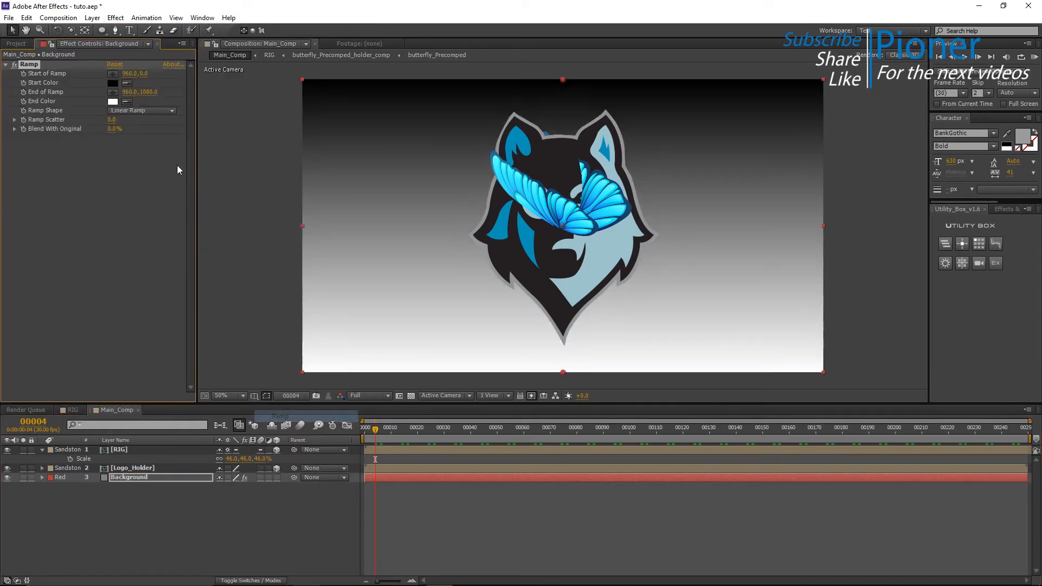
left_click(113, 101)
left_click(118, 425)
left_click(209, 400)
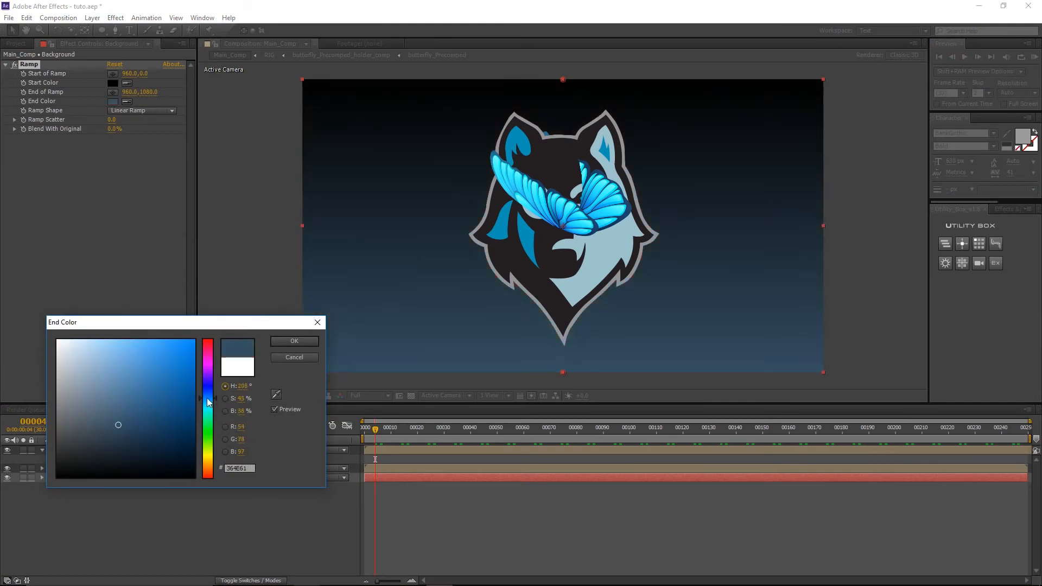
mouse_move(117, 424)
left_mouse_down()
mouse_move(132, 411)
mouse_move(135, 427)
left_mouse_up()
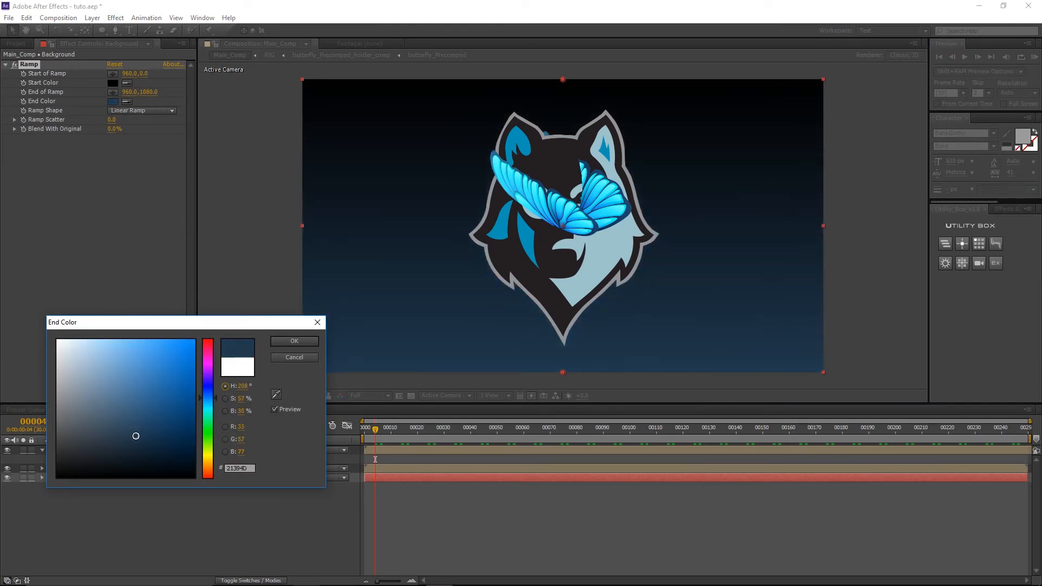
left_click(294, 342)
Set the ramp shape to Radial Ramp, with its start at about 960, 1170 and its end at about 960, -484
scroll(532, 244, "down", 2)
left_click(155, 111)
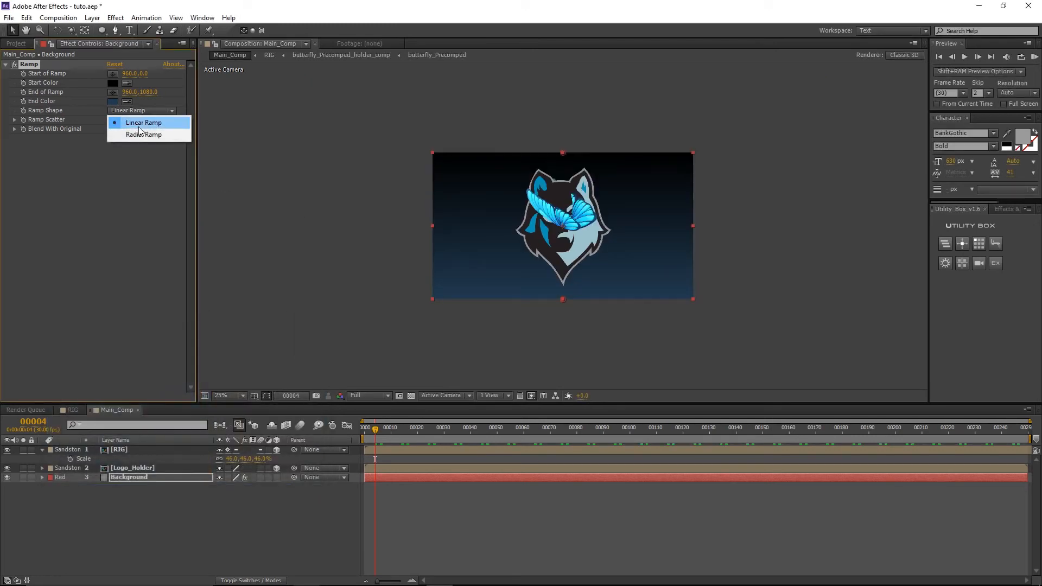
left_click(148, 132)
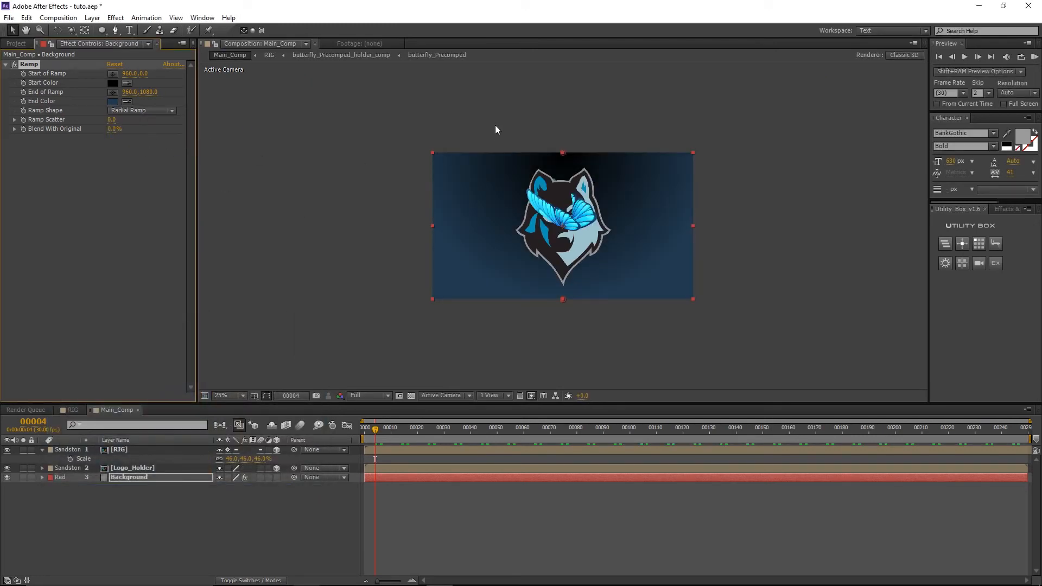
left_click_drag(560, 153, 561, 90)
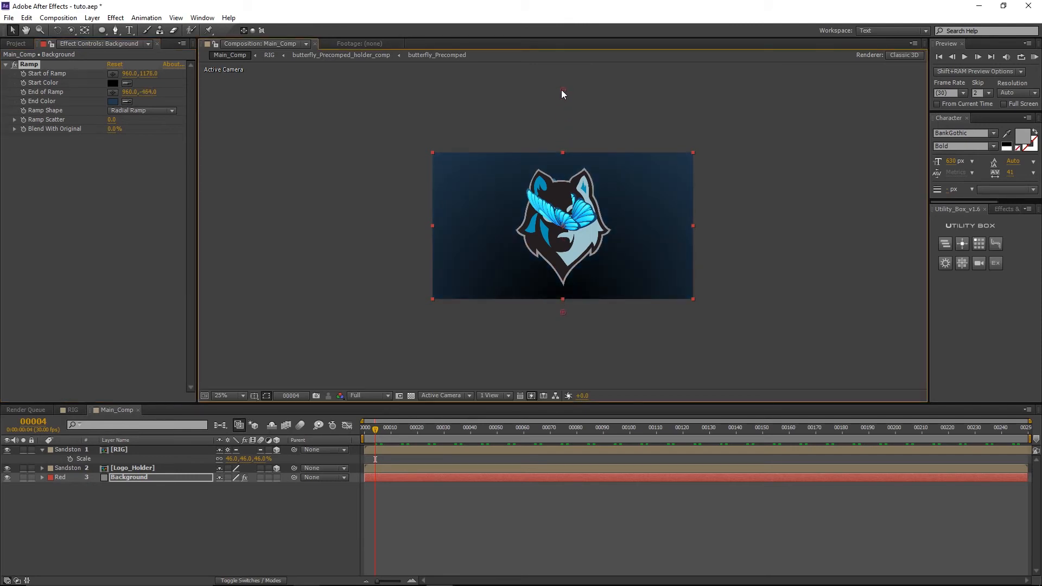
Set the Background ramp's Start Color to dark blue 1E2E4E and its End Color to black 000000
left_click(112, 83)
left_click(110, 445)
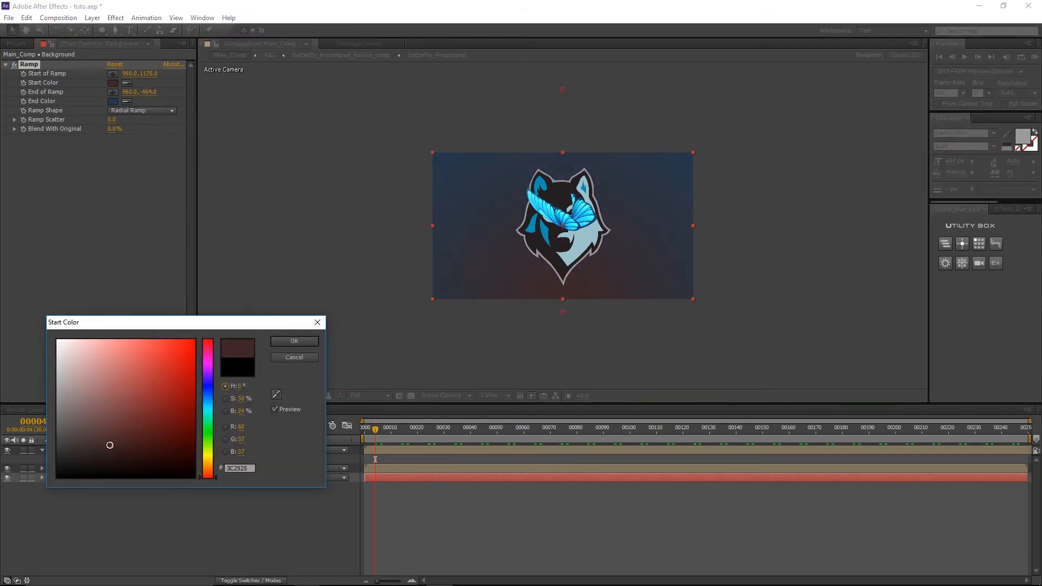
left_click(210, 395)
left_click(129, 434)
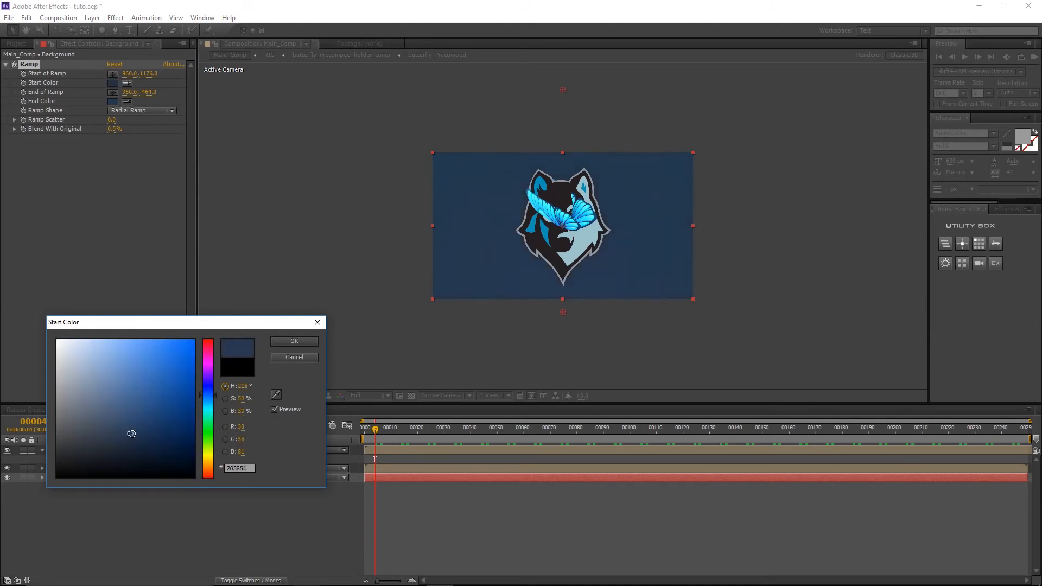
left_click(300, 340)
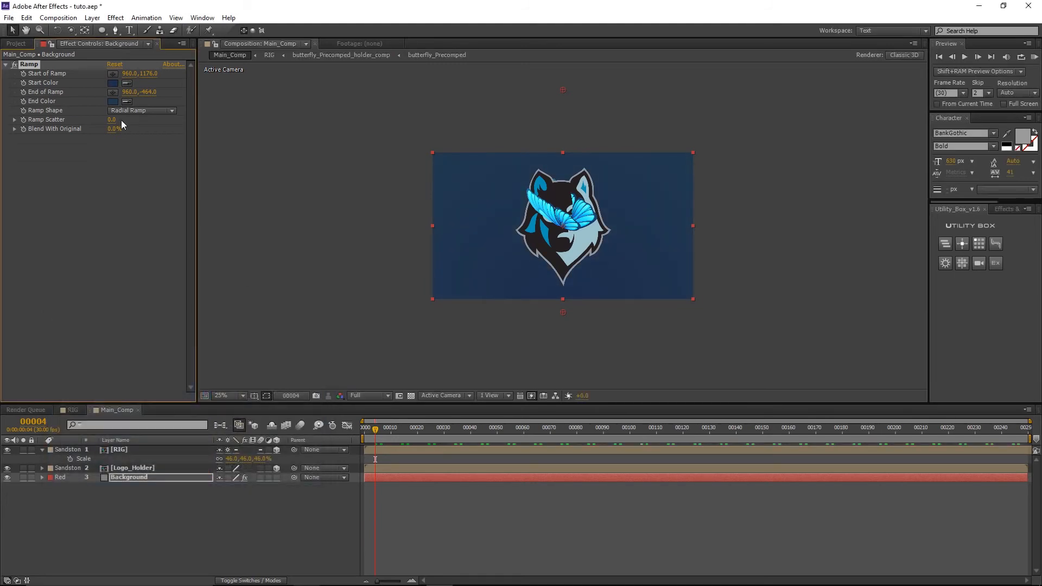
left_click(111, 102)
left_click_drag(81, 455, 56, 478)
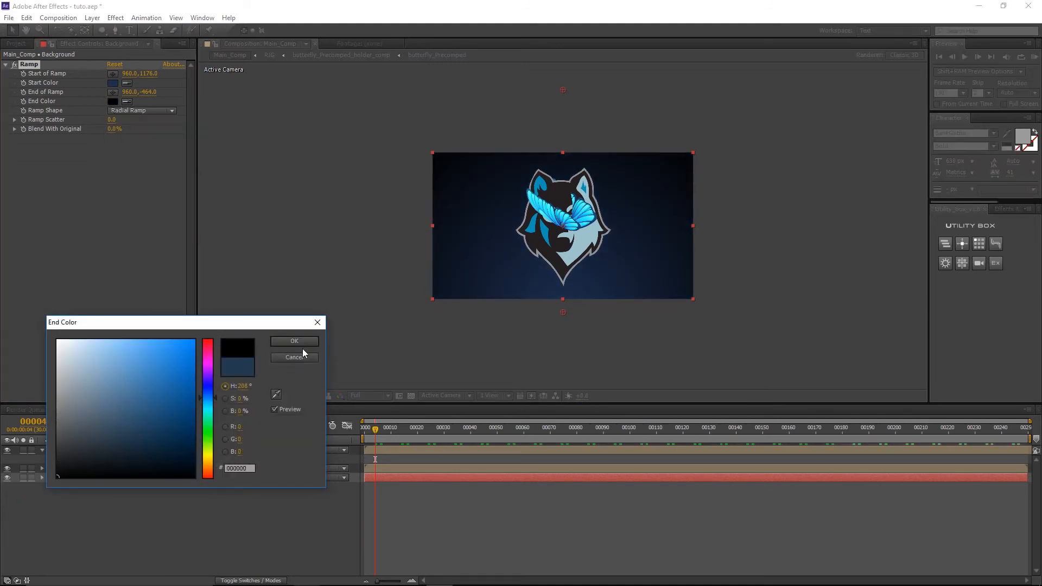
key("Return")
Move the ramp's start to about 960, 1560 and its end to about 960, -768, fine-tuning the blue Start Color
left_click_drag(563, 312, 563, 364)
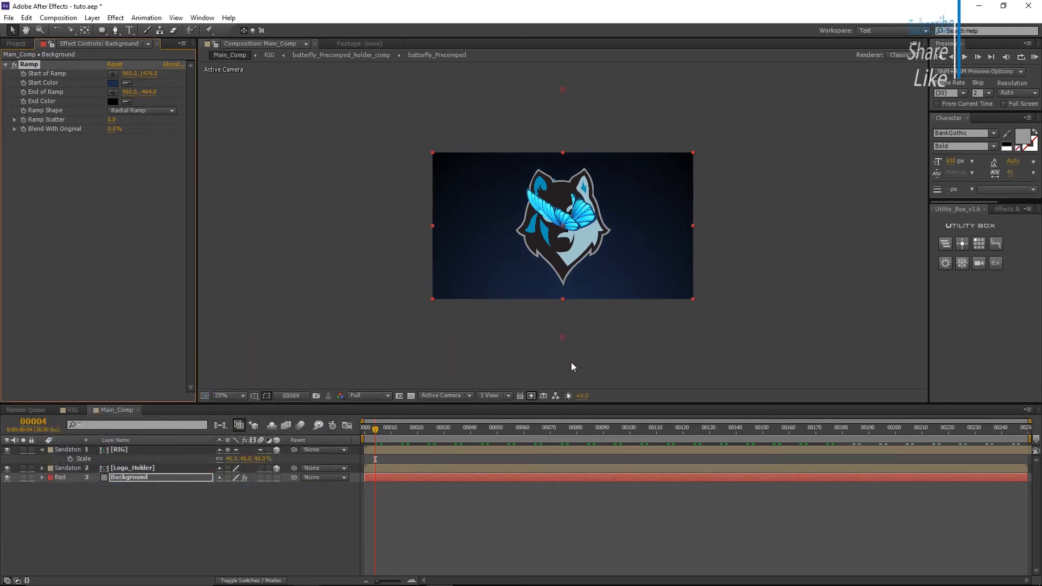
left_click(114, 83)
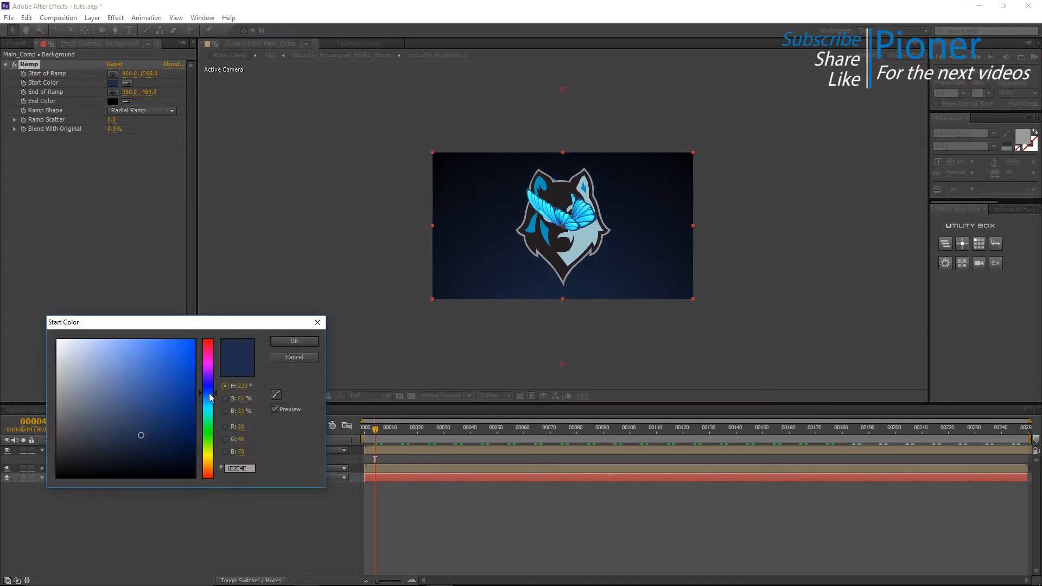
left_click(279, 344)
scroll(514, 209, "down", 1)
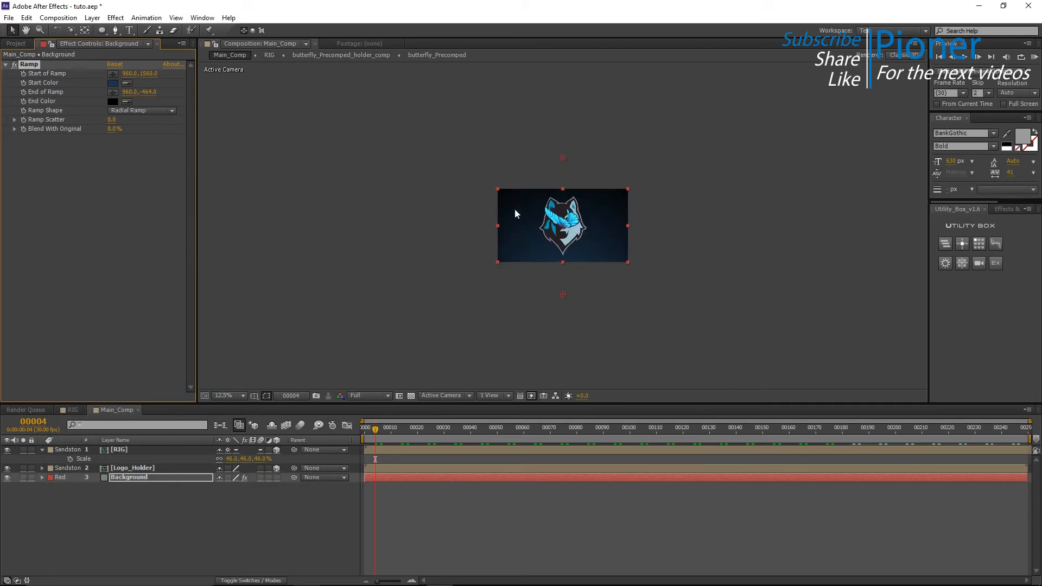
left_click_drag(563, 158, 560, 138)
scroll(560, 138, "up", 4)
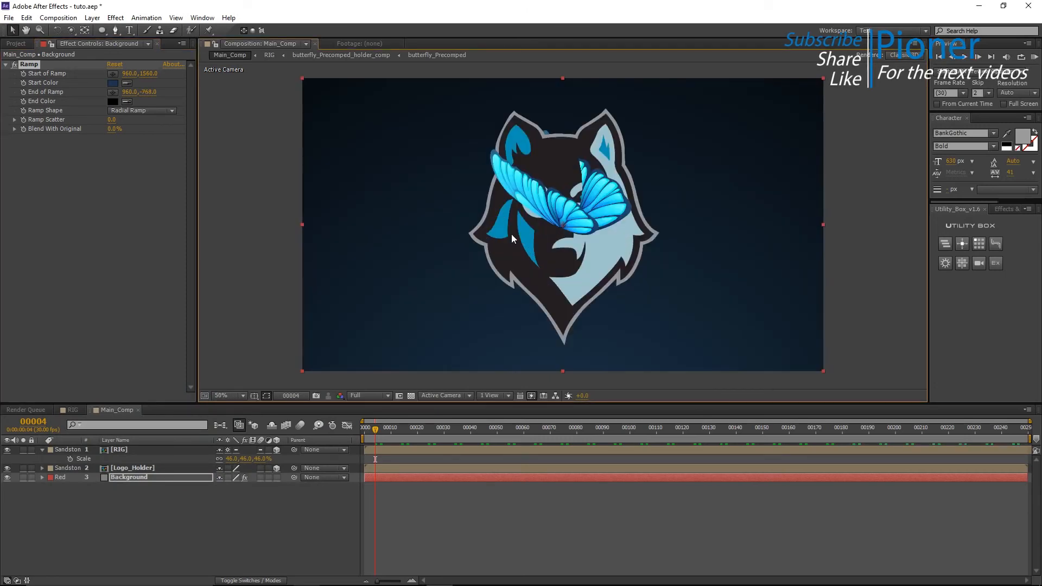
Add a two-node camera to Main_Comp with the preset camera settings
left_click(93, 18)
mouse_move(105, 30)
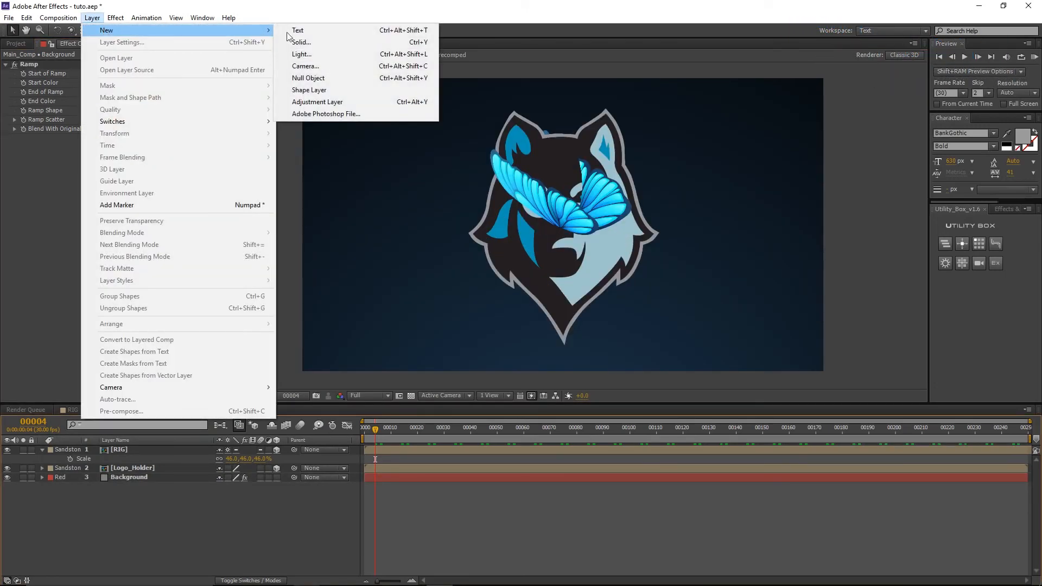
left_click(304, 66)
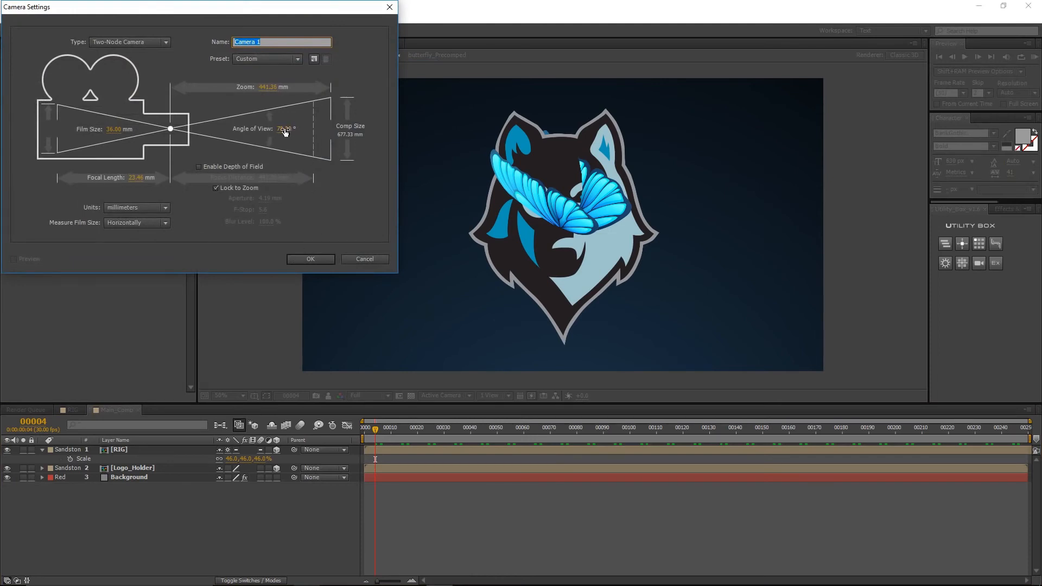
left_click(302, 262)
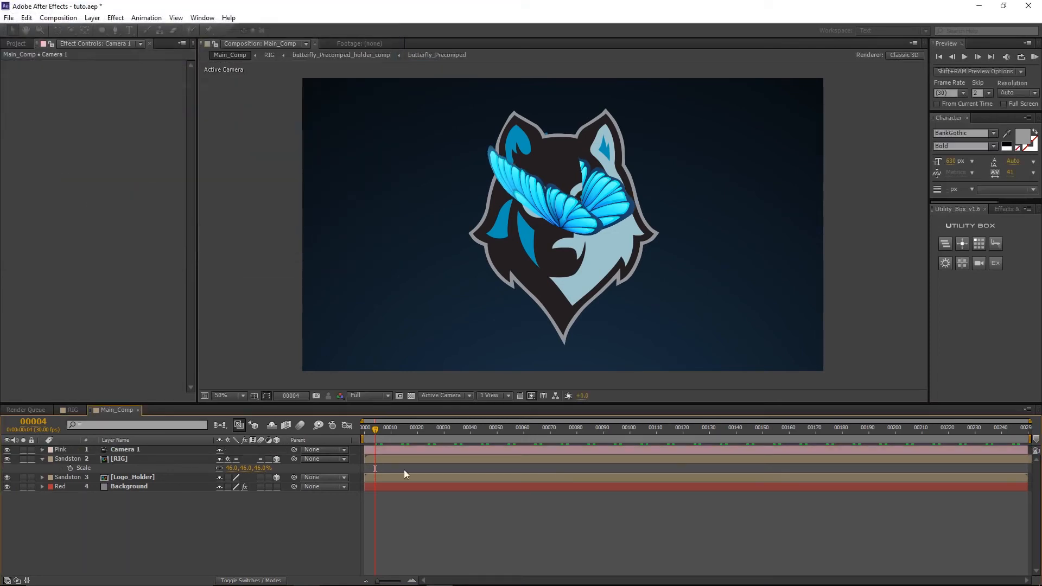
Add a null object to Main_Comp and rename it Cam_Target
left_click(93, 18)
mouse_move(106, 31)
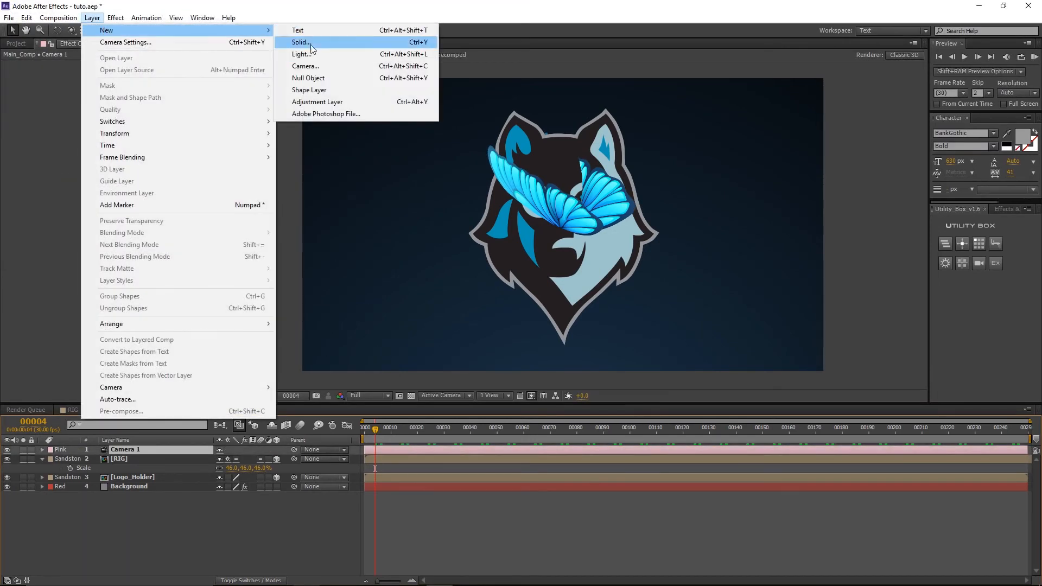
left_click(316, 82)
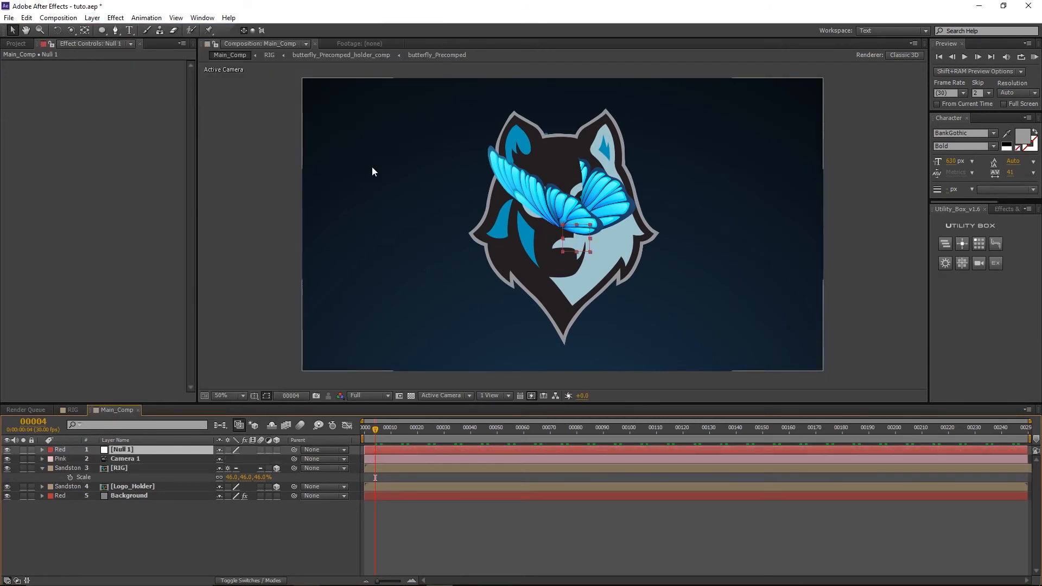
key("Return")
type("Cam_Target")
key("Return")
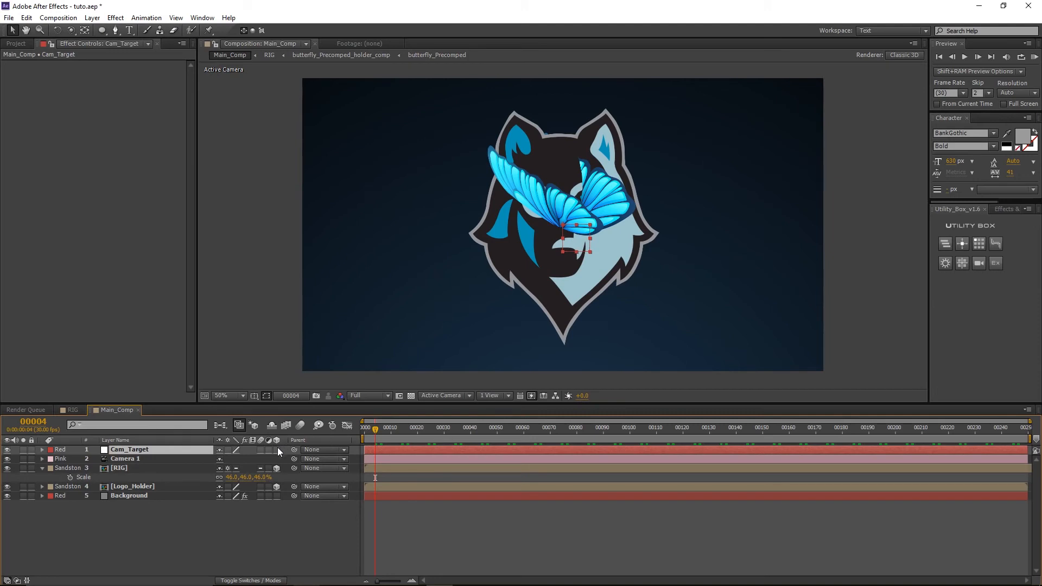
Make Cam_Target a 3D layer and parent Camera 1 to it
left_click(121, 459)
left_click_drag(294, 459, 182, 450)
left_click(182, 451)
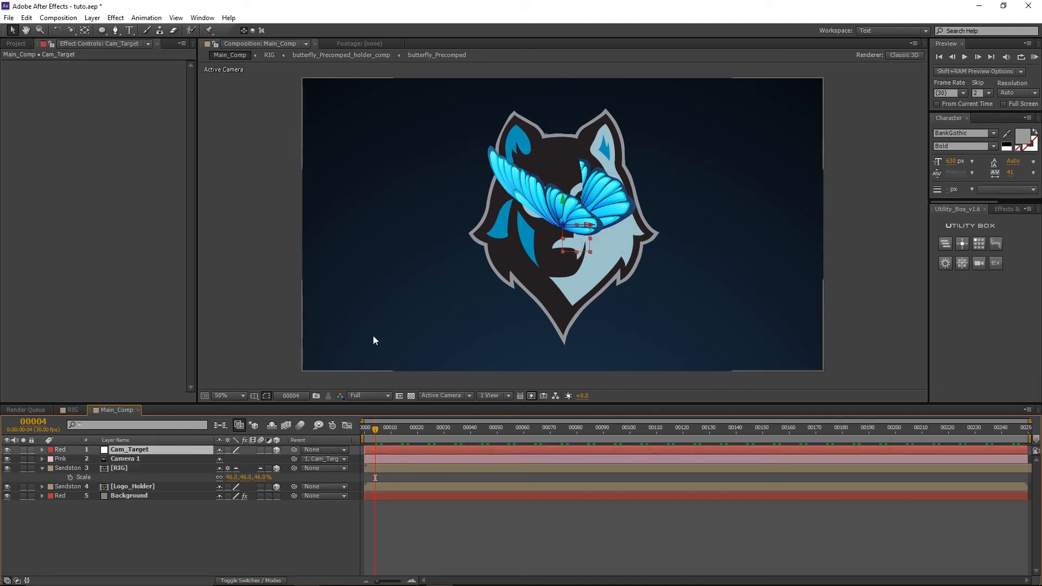
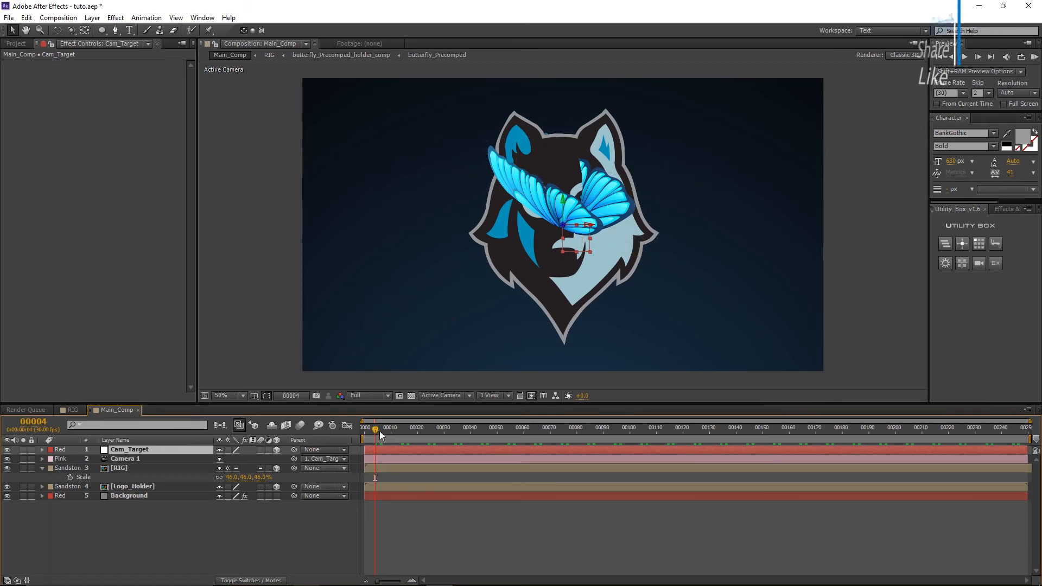
Go to frame 0 and separate the dimensions of Cam_Target's Position
left_click_drag(375, 431, 365, 434)
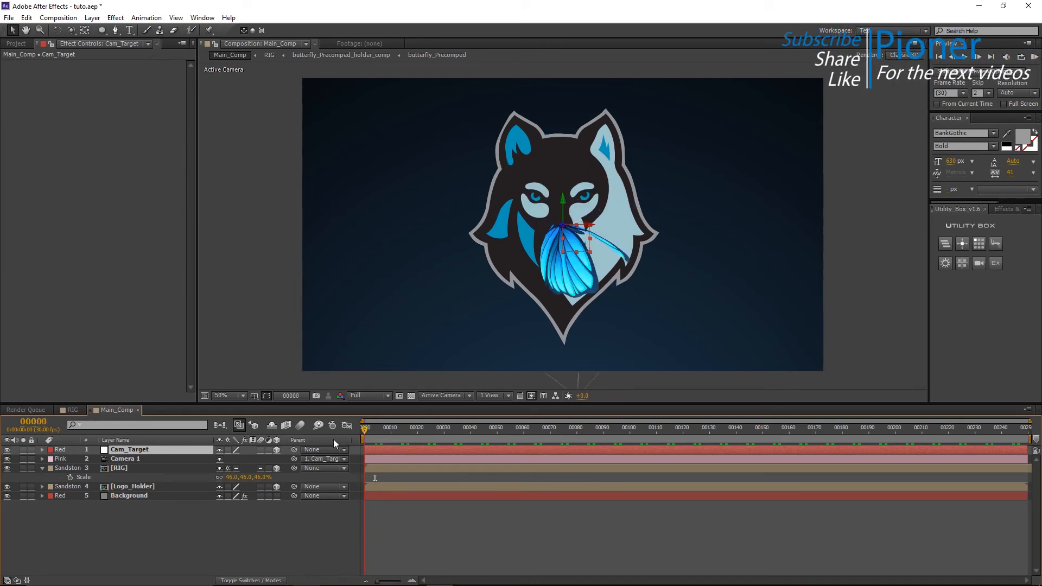
key("p")
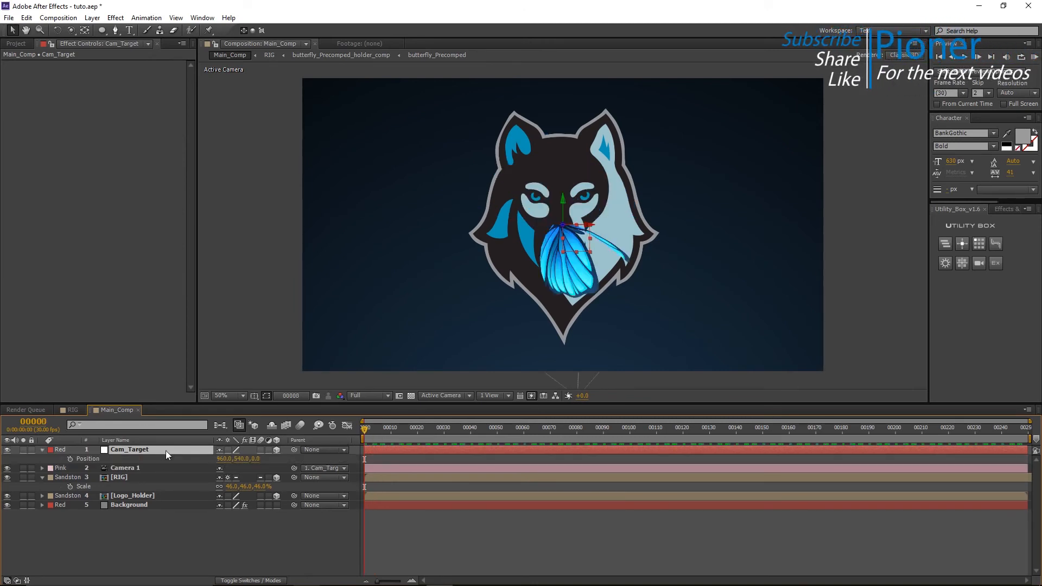
right_click(122, 460)
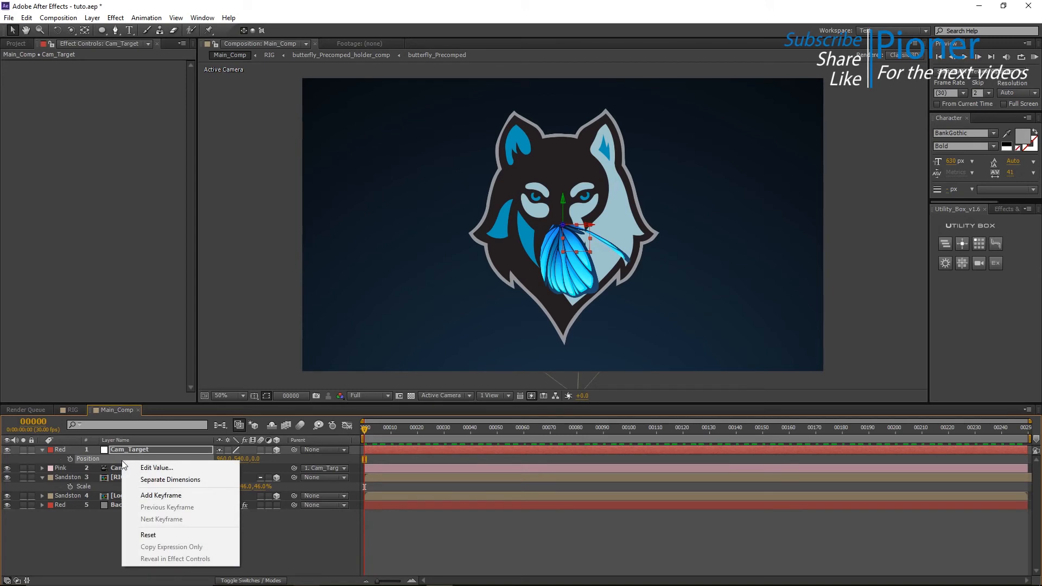
left_click(169, 480)
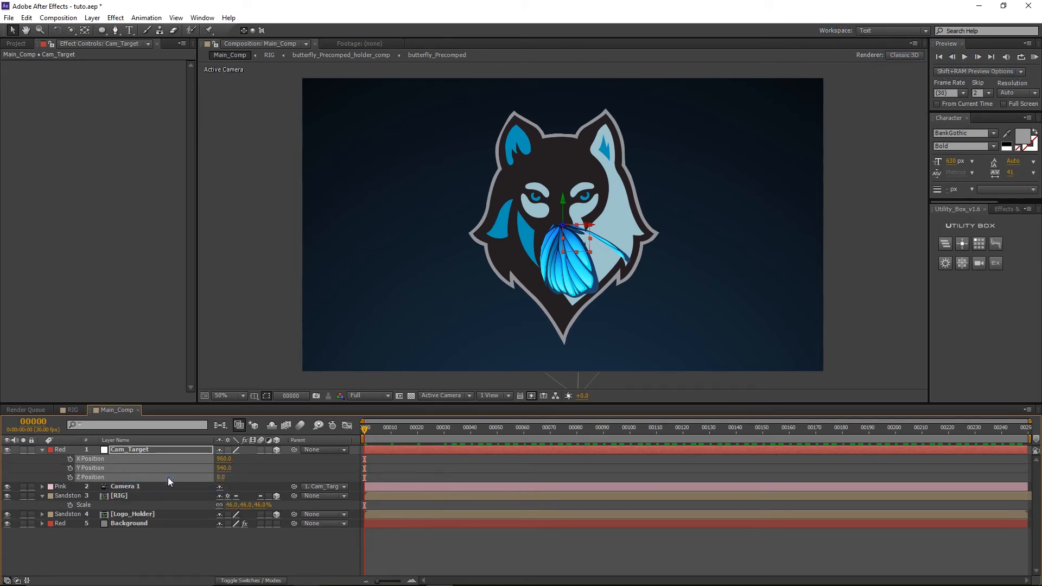
left_click(385, 464)
Keyframe Cam_Target's Y Position at 1286 on frame 0 and 581 on frame 150
left_click_drag(222, 477, 130, 476)
key("ctrl+z")
left_click_drag(237, 467, 709, 446)
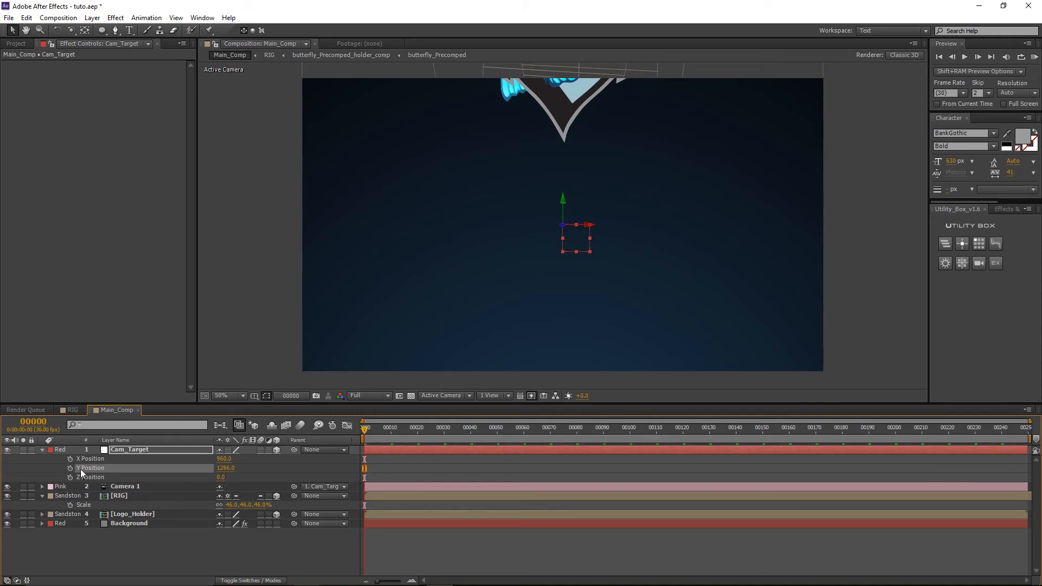
left_click_drag(369, 430, 765, 440)
left_click_drag(229, 468, 198, 481)
Keyframe Cam_Target's Z Position at -221 on frame 150 and add a different Z keyframe on frame 0
left_click(69, 477)
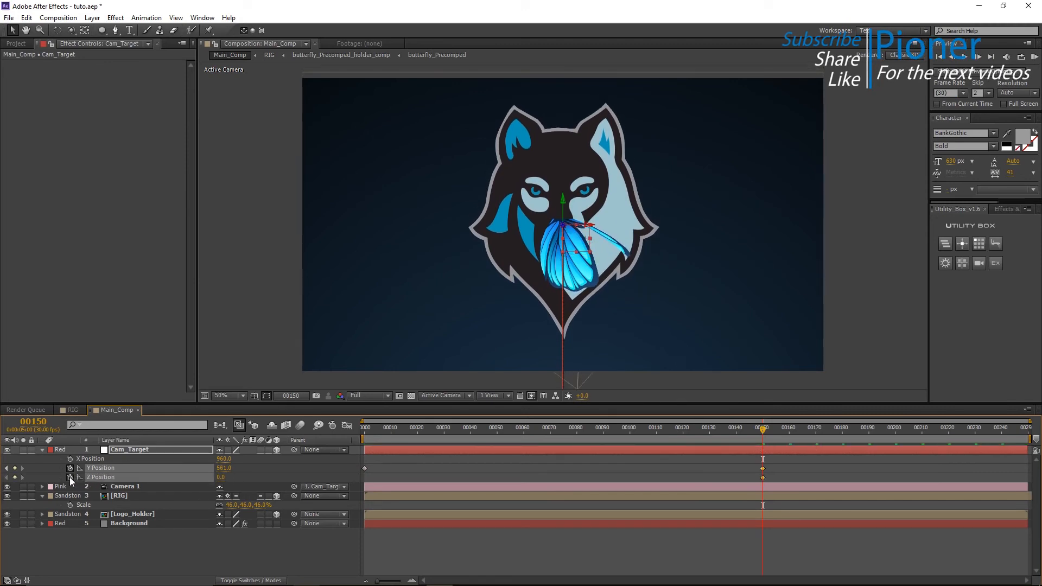
left_click_drag(220, 477, 561, 443)
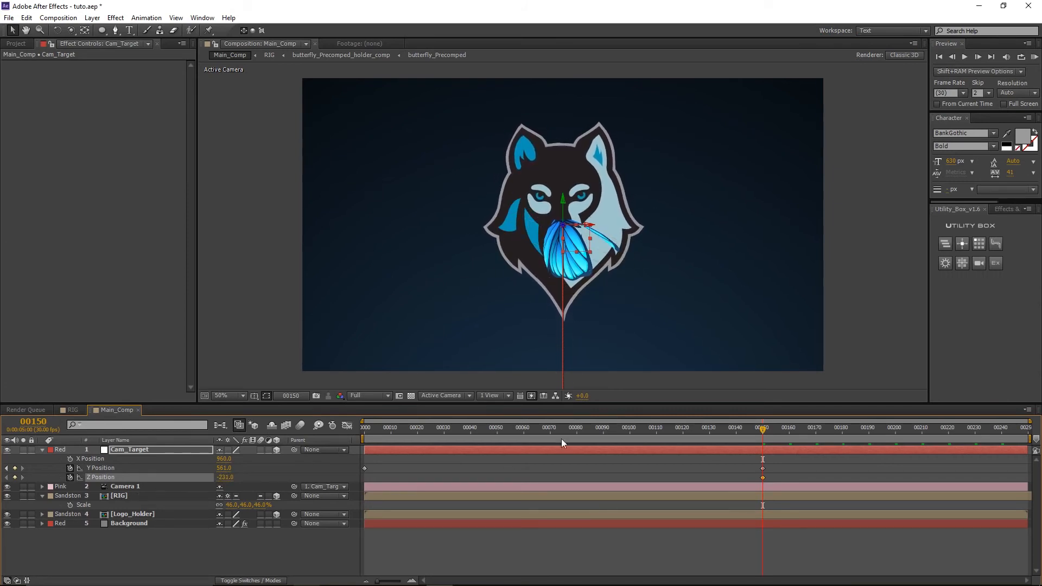
left_click_drag(458, 438, 321, 438)
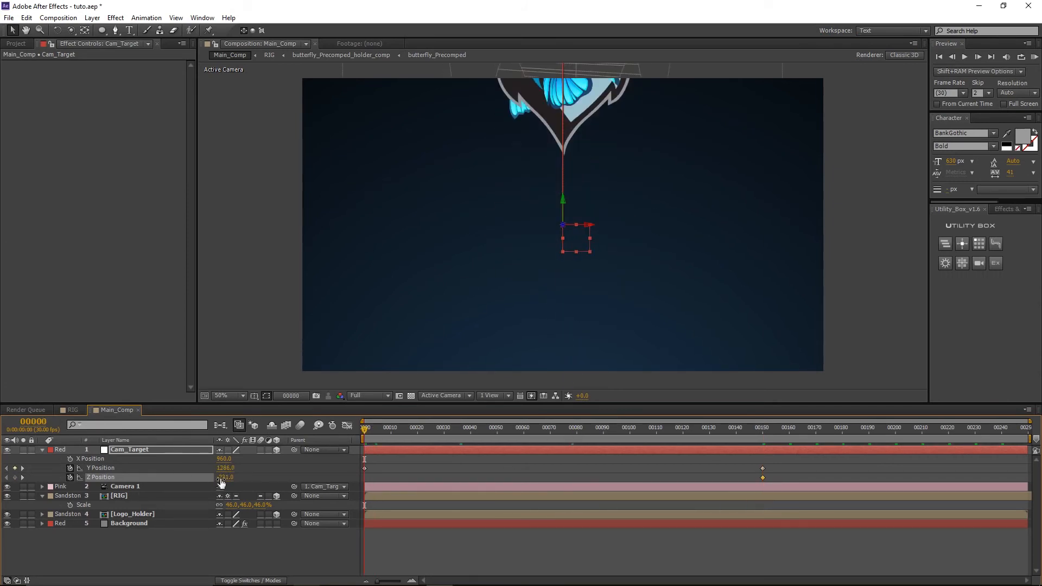
left_click_drag(227, 479, 358, 480)
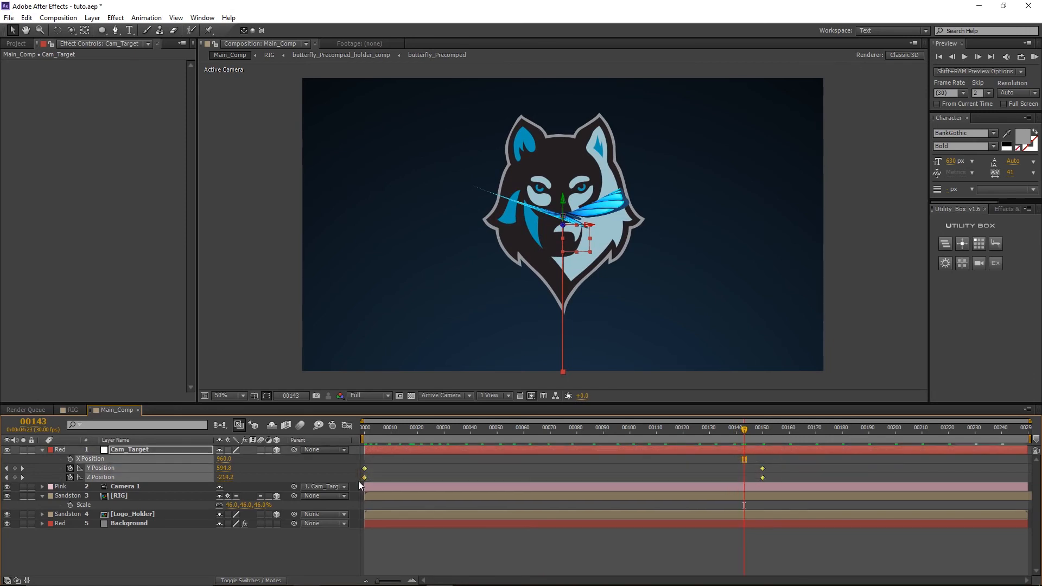
Apply Easy Ease to Cam_Target's Y and Z Position keyframes and scrub through the timeline to check the camera move
key("F9")
left_click(411, 459)
left_click_drag(587, 434, 654, 439)
left_click(730, 434)
left_click_drag(708, 429, 385, 440)
left_click_drag(391, 428, 632, 423)
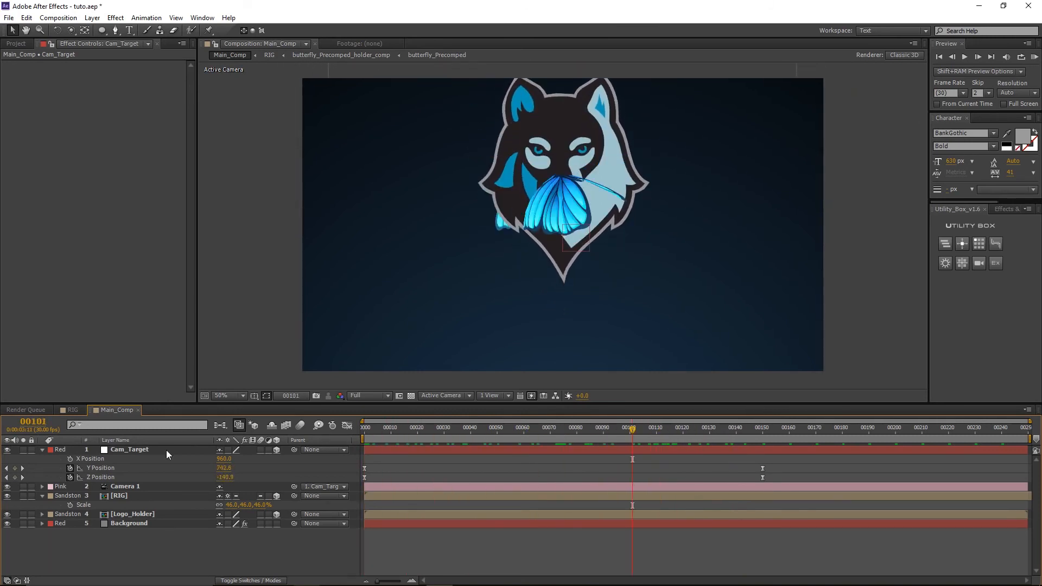
Scale the RIG layer to 35%
left_click(125, 495)
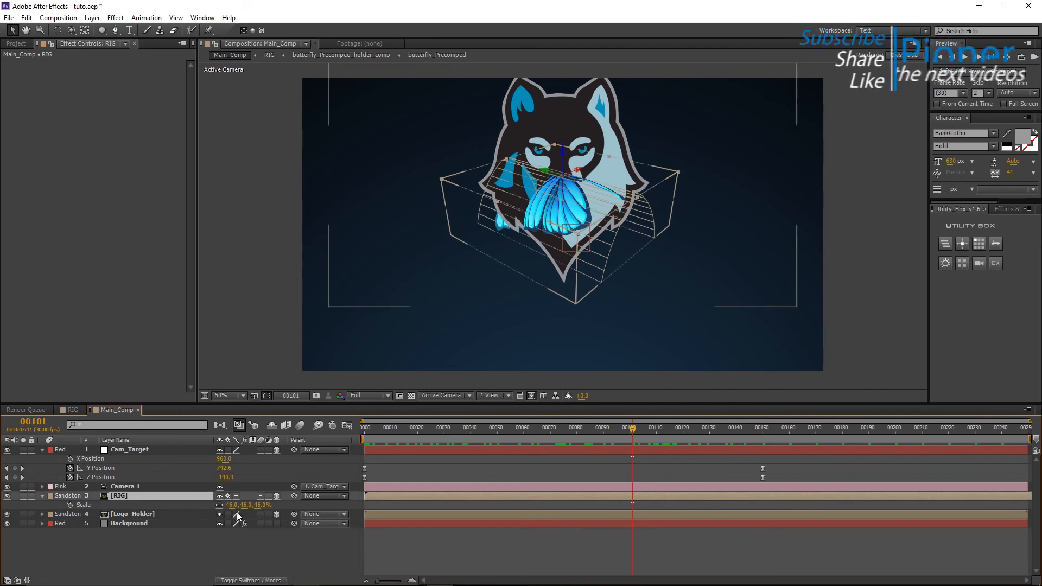
left_click_drag(234, 505, 226, 505)
key("F2")
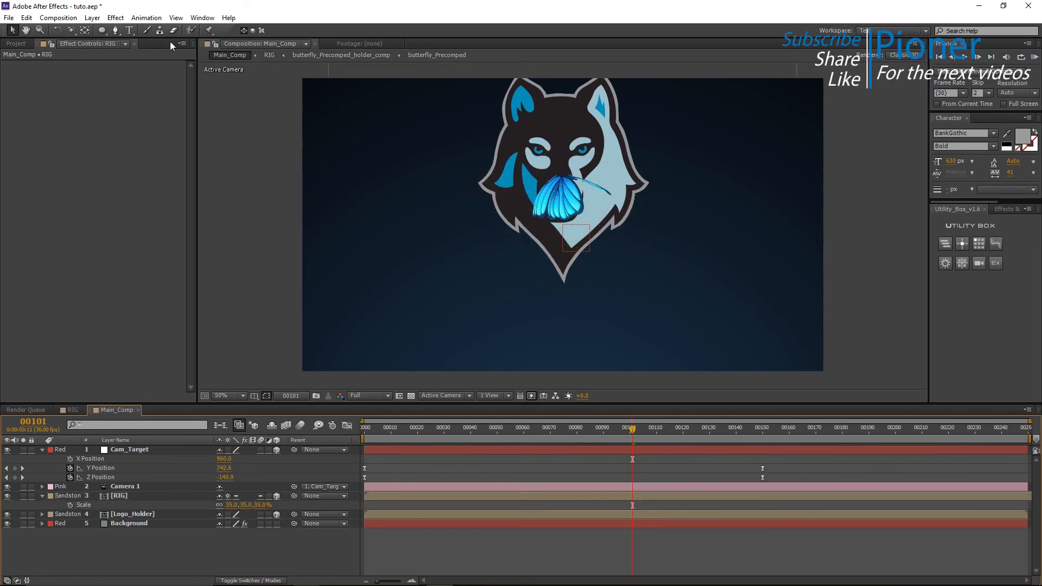
Add a null object named Butterfly_Helper and make it a 3D layer
left_click(90, 17)
mouse_move(245, 30)
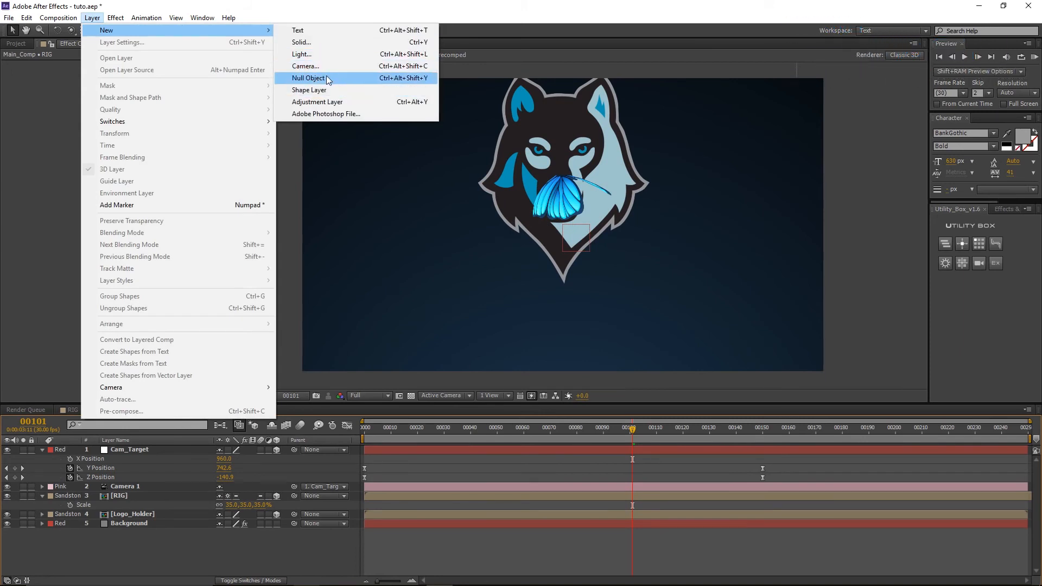
left_click(308, 79)
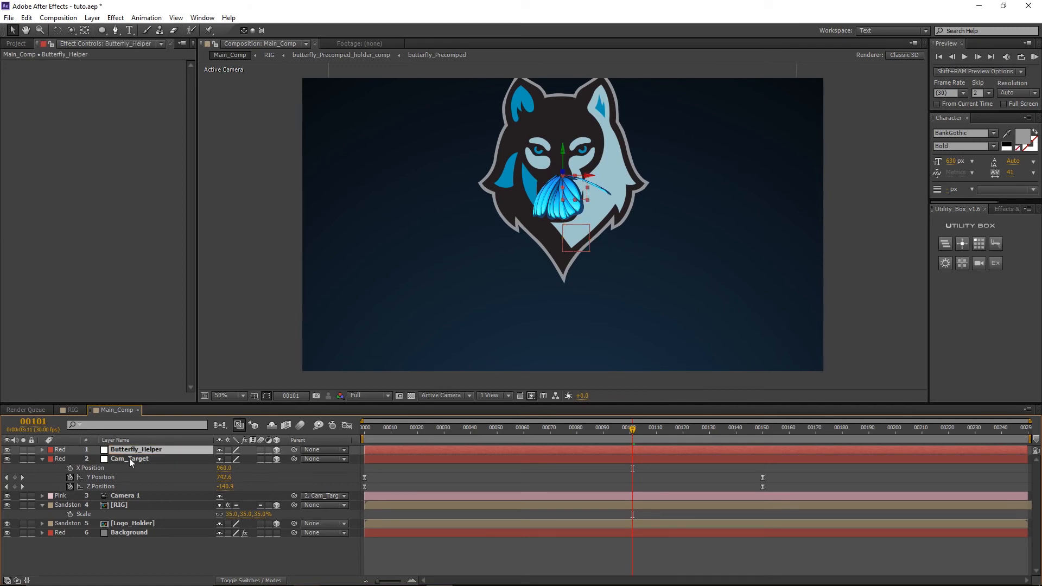
Place Butterfly_Helper directly above the RIG layer and parent RIG to it
left_click_drag(129, 490, 131, 497)
left_click(130, 506)
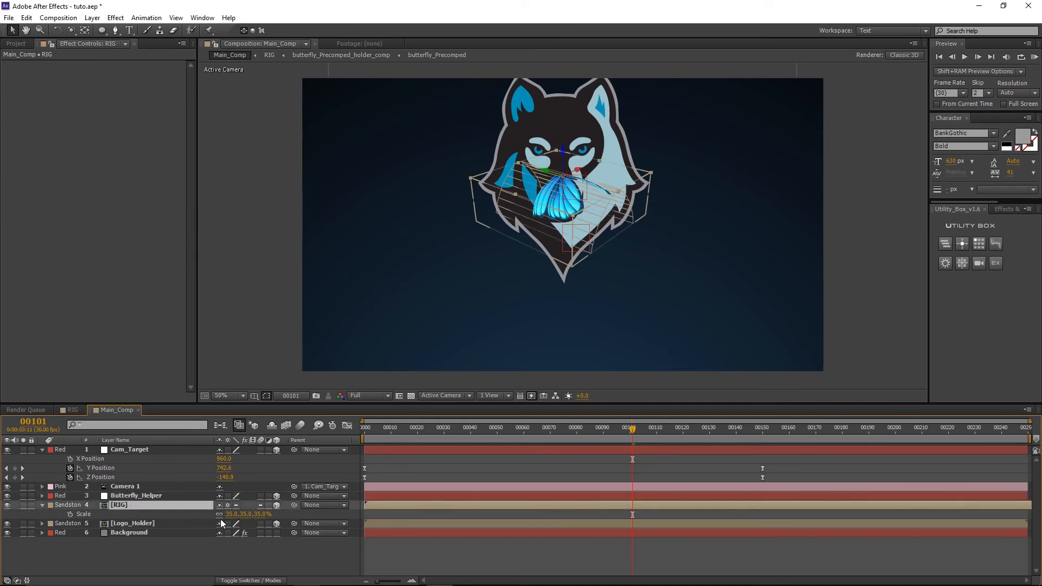
left_click_drag(291, 505, 175, 496)
Separate the Position dimensions of both the Butterfly_Helper and RIG layers
left_click(176, 496)
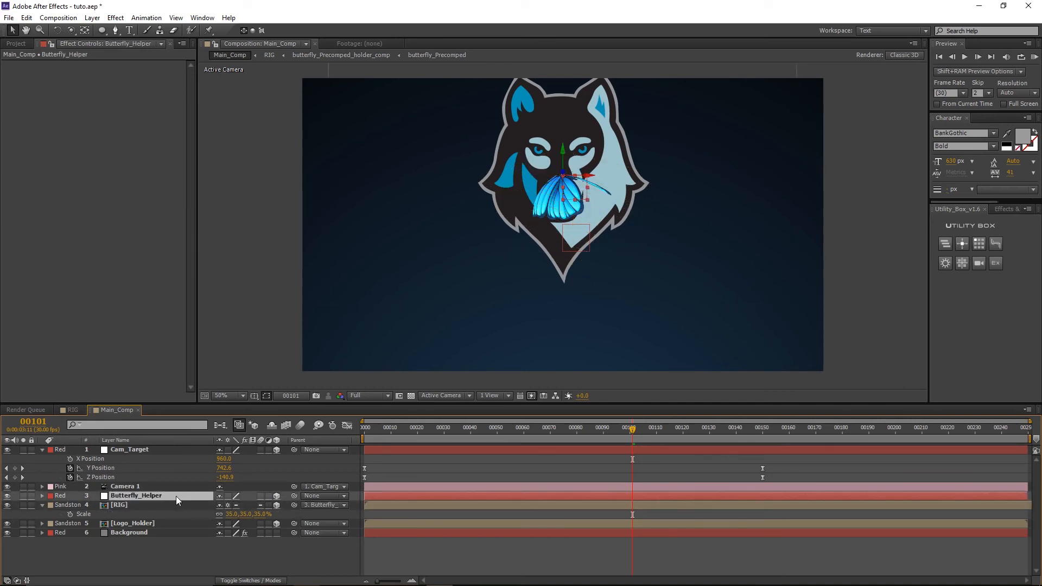
key("p")
right_click(107, 505)
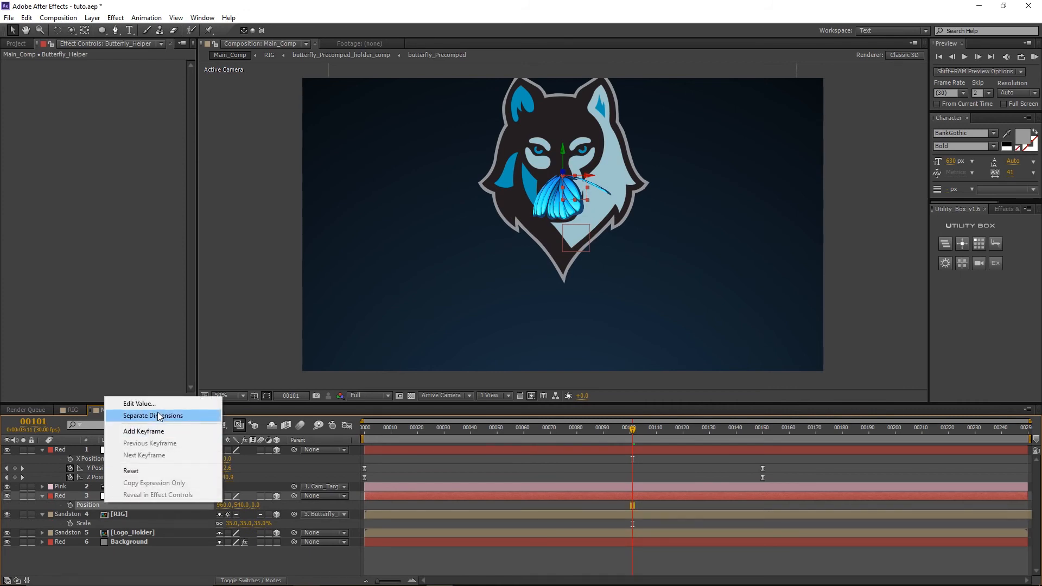
left_click(162, 417)
left_click(130, 532)
key("p")
right_click(105, 541)
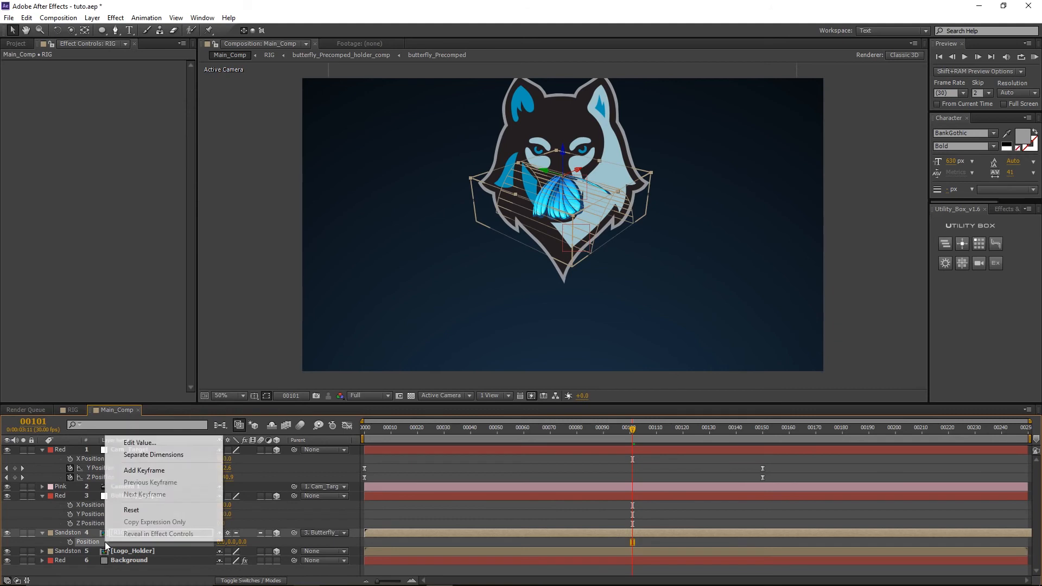
left_click(146, 452)
key("F2")
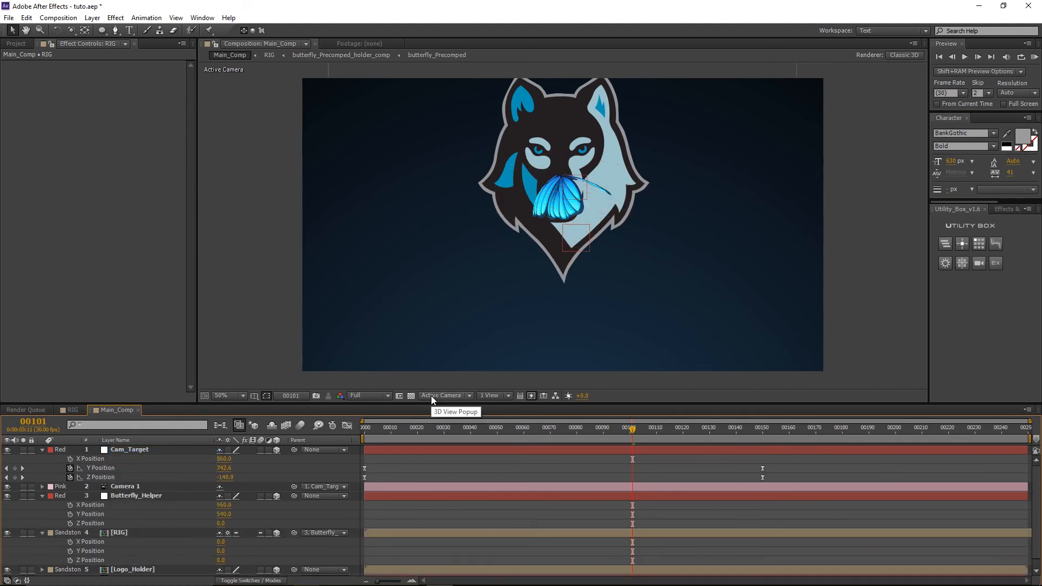
Show the scene from Custom View 1 and rotate the RIG layer so the butterfly lies horizontally beside the logo
left_click(441, 395)
left_click(470, 515)
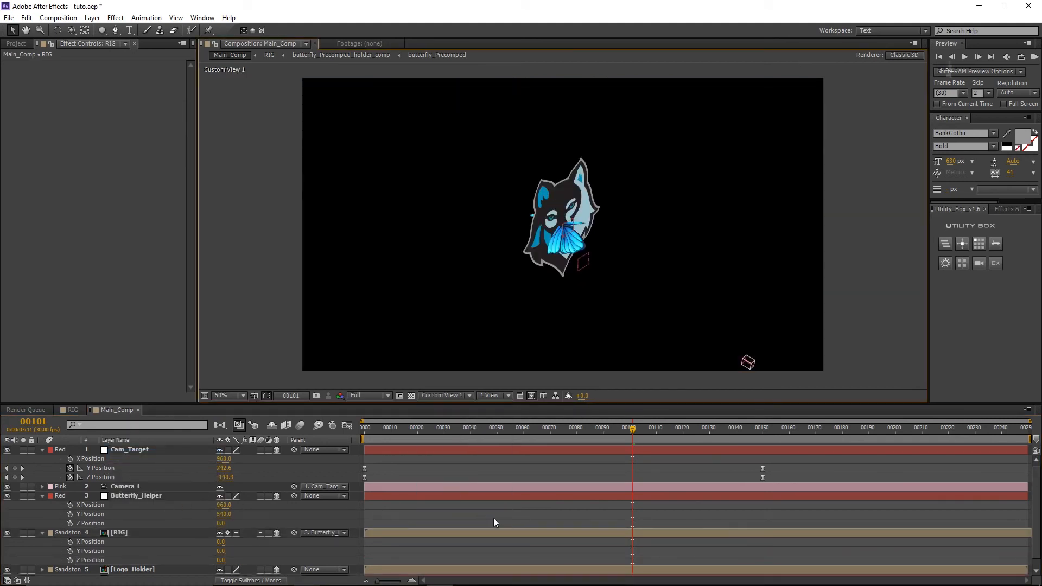
left_click(125, 535)
scroll(561, 244, "up", 1)
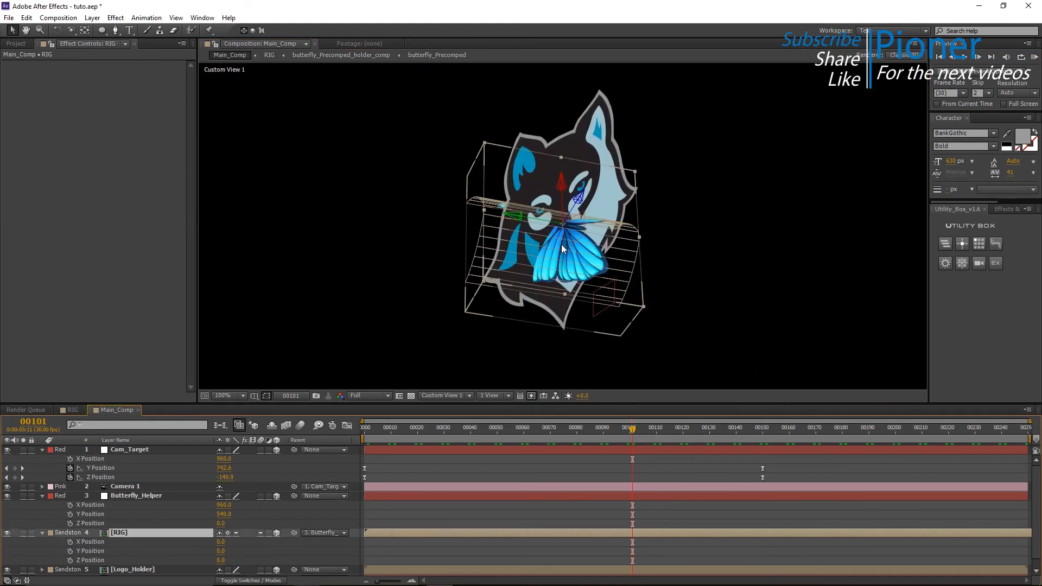
scroll(561, 244, "down", 1)
key("w")
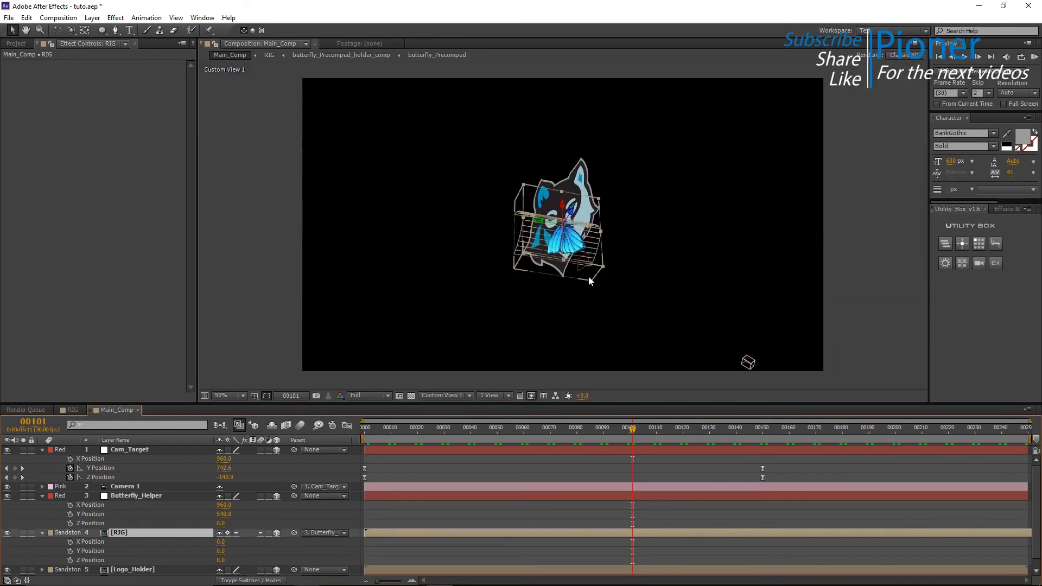
scroll(577, 252, "up", 2)
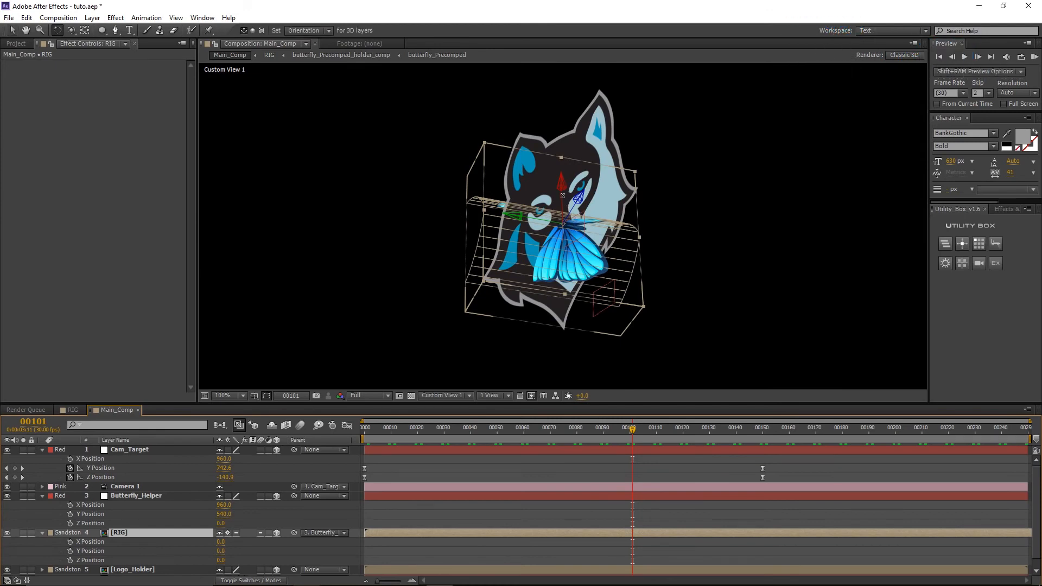
left_click_drag(565, 195, 594, 253)
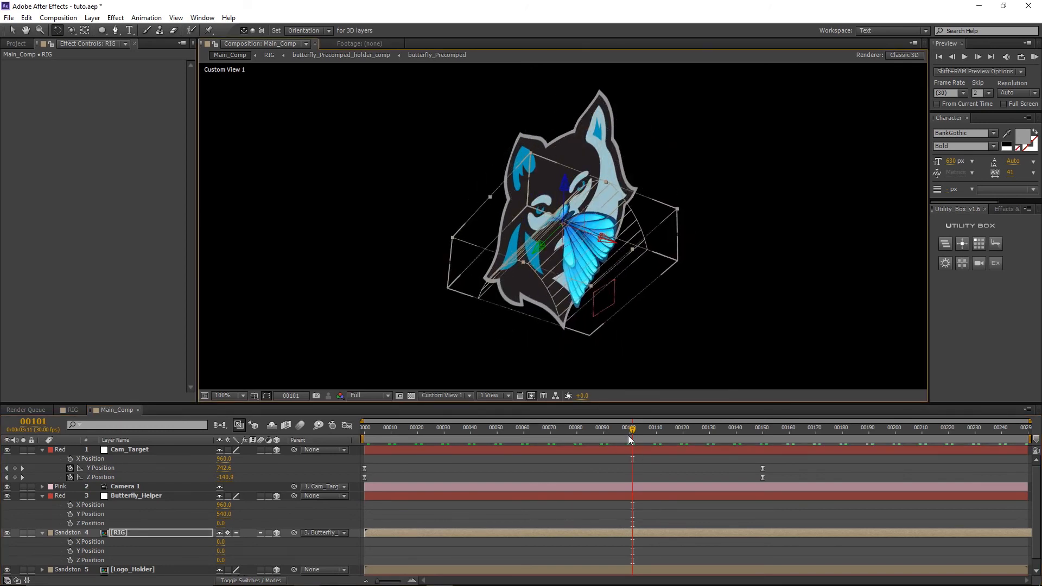
left_click_drag(603, 436, 627, 439)
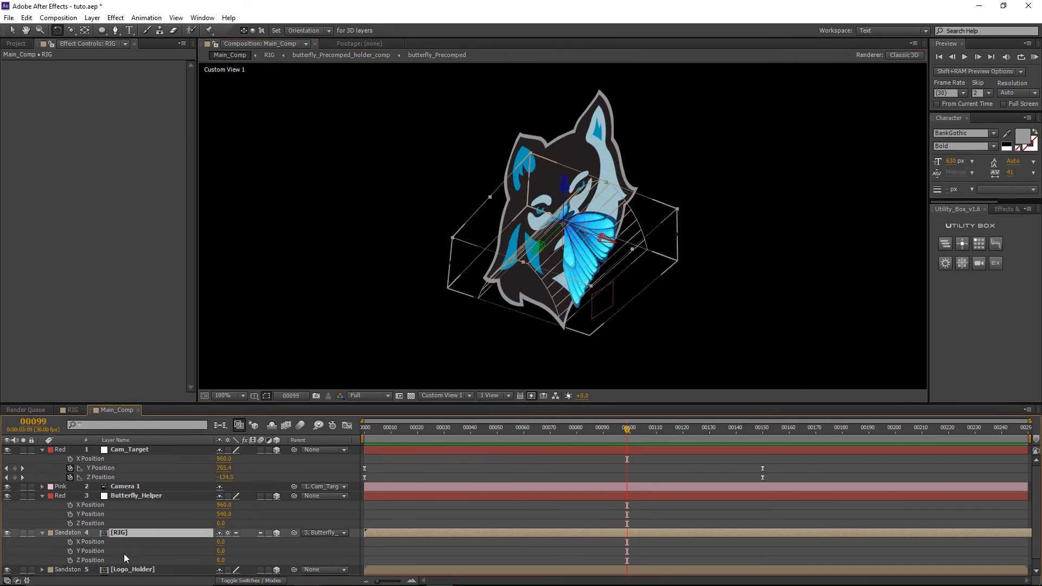
Set RIG's Z Position to -804 and test its orbit around the logo with Butterfly_Helper's Y Rotation at 275°
mouse_move(221, 561)
left_mouse_down()
mouse_move(238, 565)
mouse_move(203, 568)
left_mouse_up()
scroll(575, 244, "down", 2)
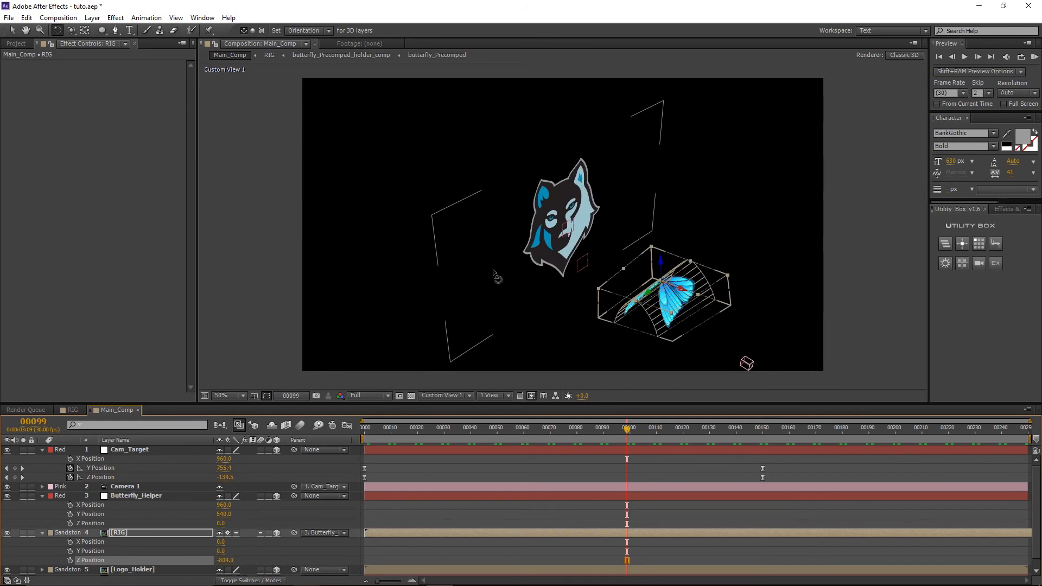
left_click(149, 497)
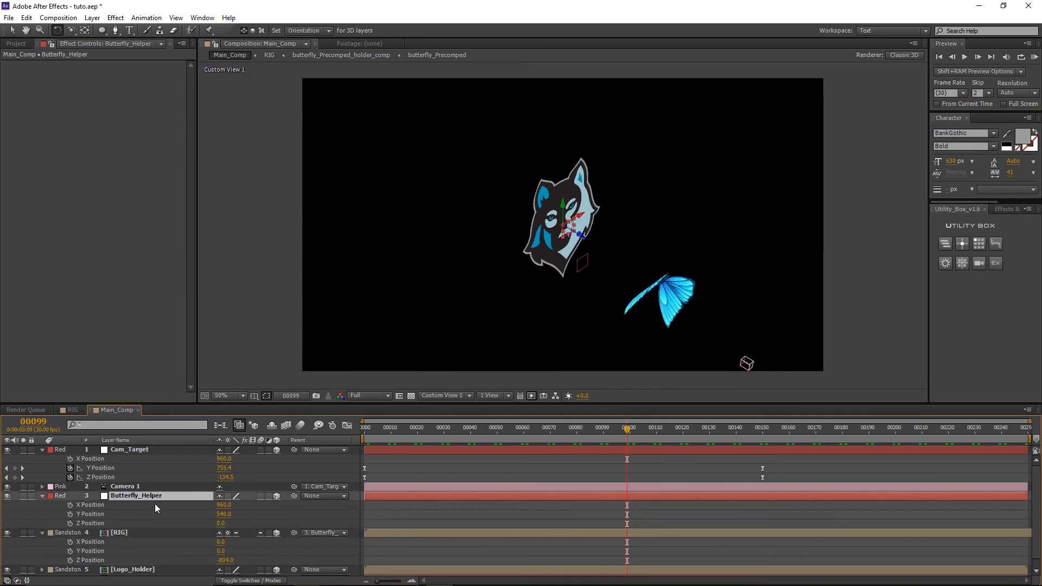
key("r")
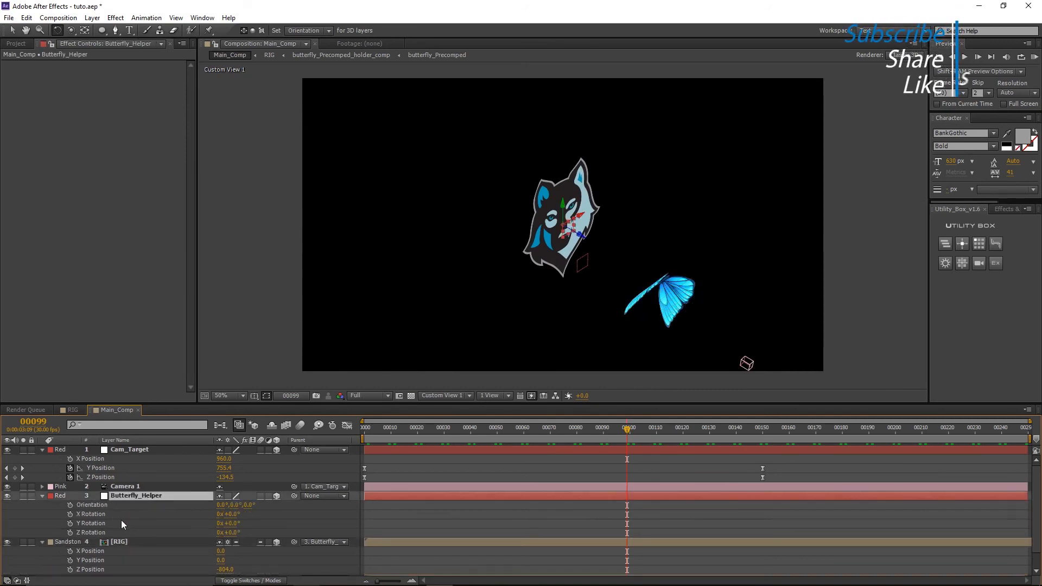
left_click_drag(232, 523, 399, 545)
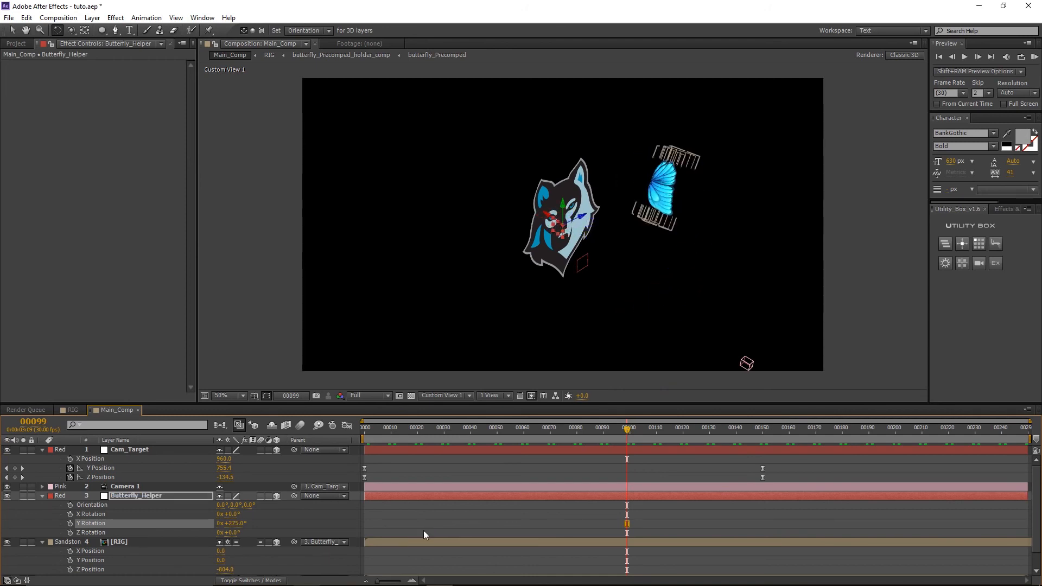
Set the RIG layer's Orientation to 270°, 0°, 0°
left_click(672, 189)
key(".")
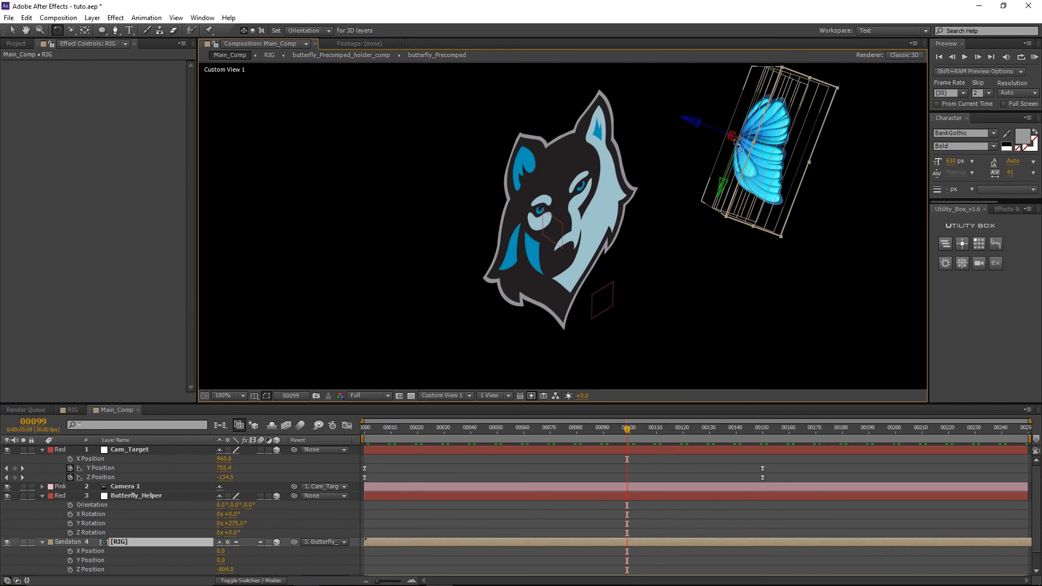
mouse_move(732, 136)
left_mouse_down()
mouse_move(703, 103)
mouse_move(719, 90)
mouse_move(764, 109)
mouse_move(745, 126)
left_mouse_up()
left_click(174, 541)
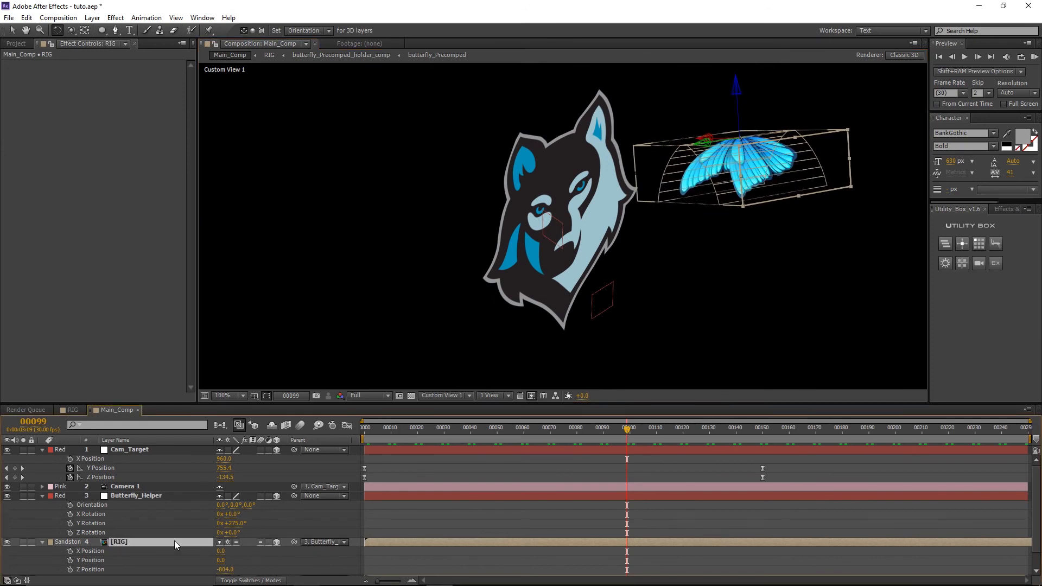
key("r")
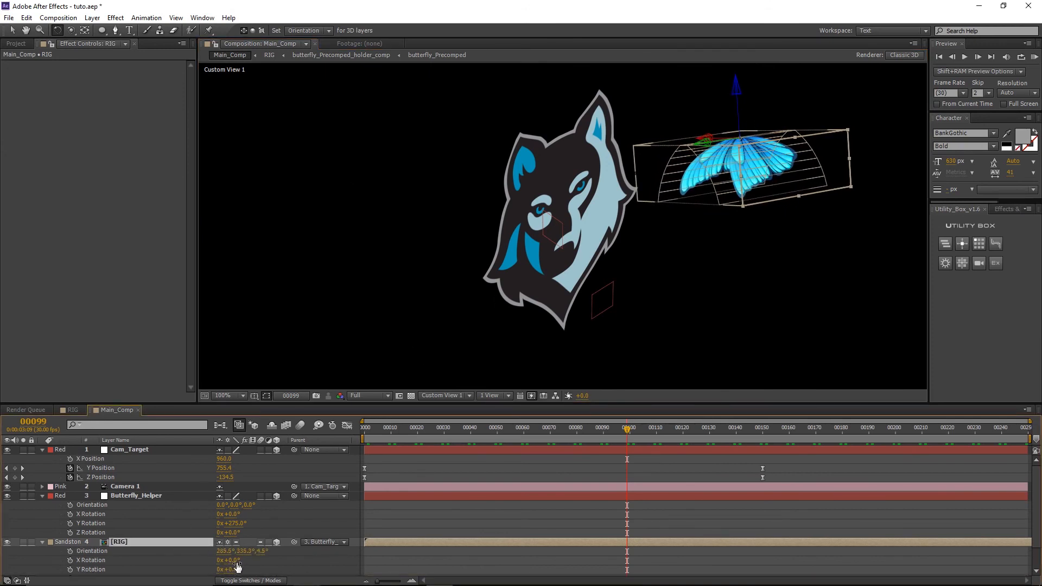
type("270")
left_click(253, 552)
type("0")
key("Return")
left_click(255, 551)
type("0")
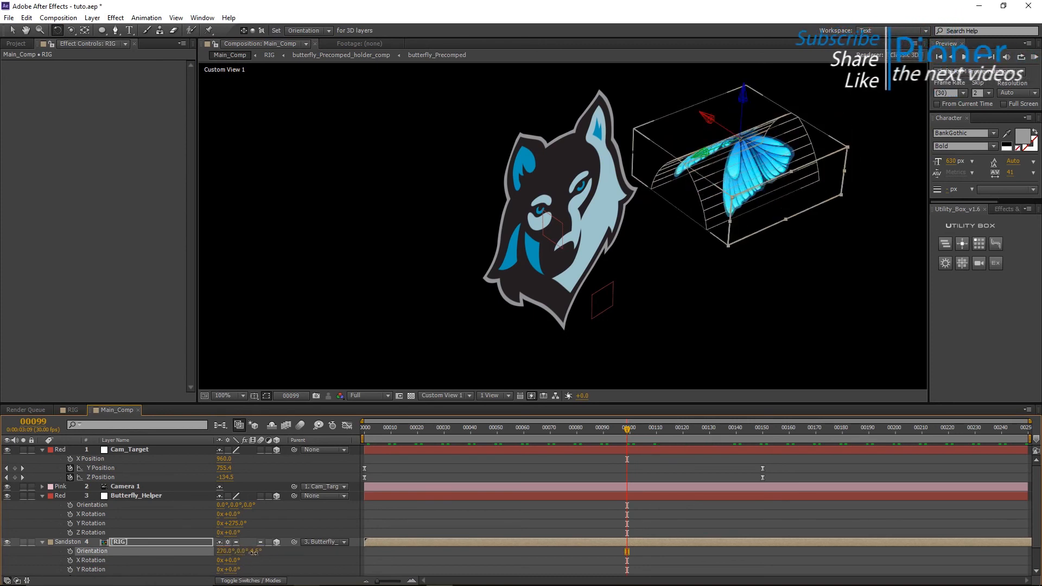
key("Return")
Reset Butterfly_Helper's Y Rotation to 0° and turn RIG to an Orientation of 270°, 0°, 270°
key("comma")
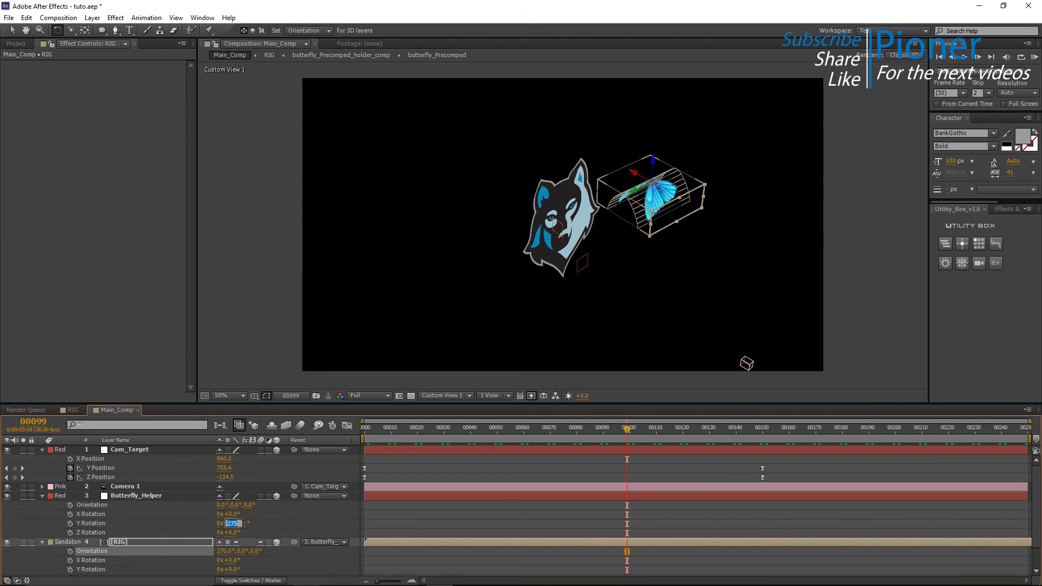
type("0")
key("Return")
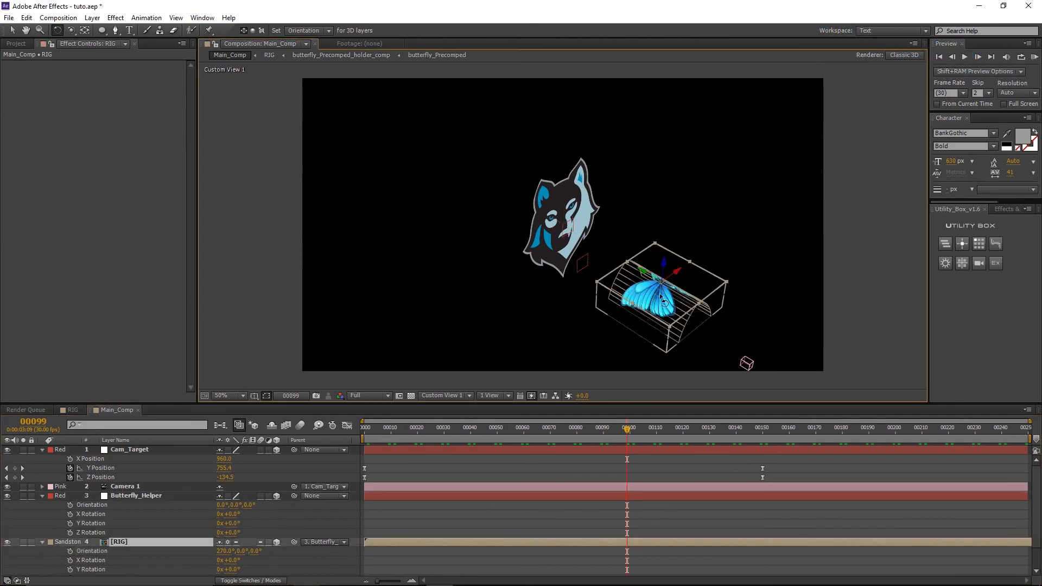
left_click_drag(662, 265, 684, 266)
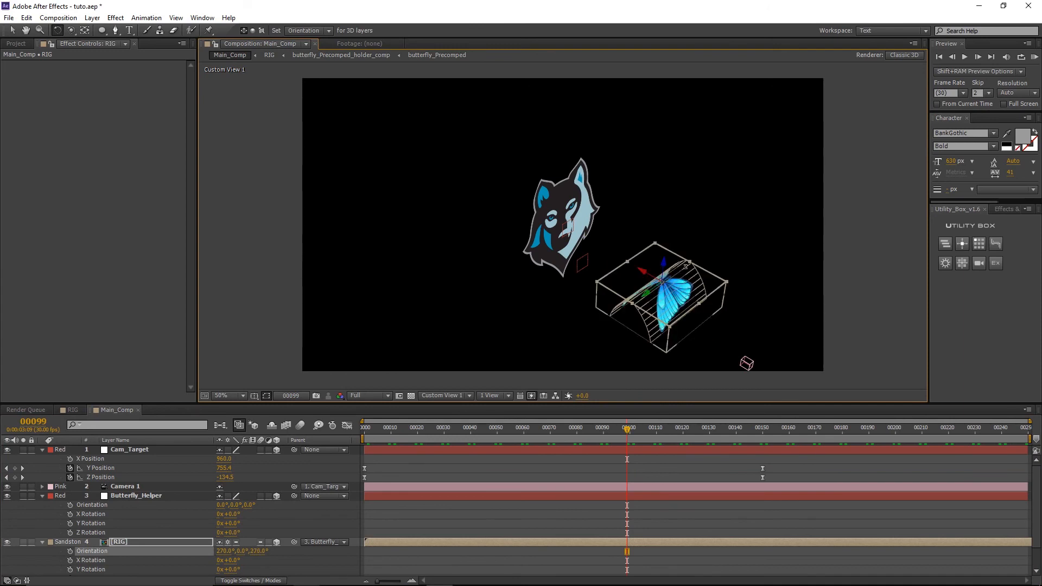
Drive Butterfly_Helper's Y Rotation with the expression time*120 and scrub the timeline to check the orbit
left_click(142, 495)
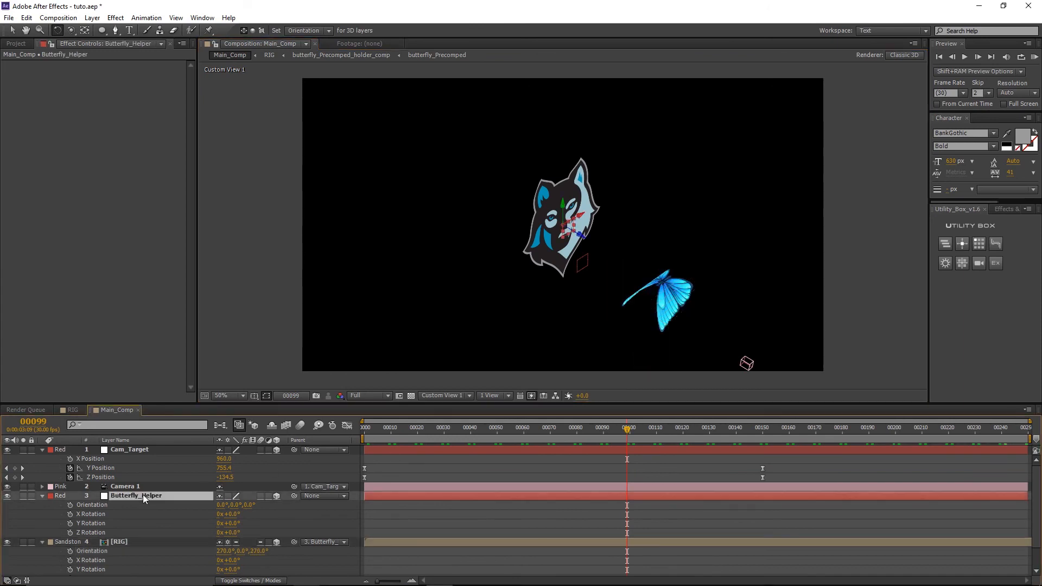
left_click_drag(232, 523, 317, 552)
key("ctrl+z")
left_click(69, 523, "alt")
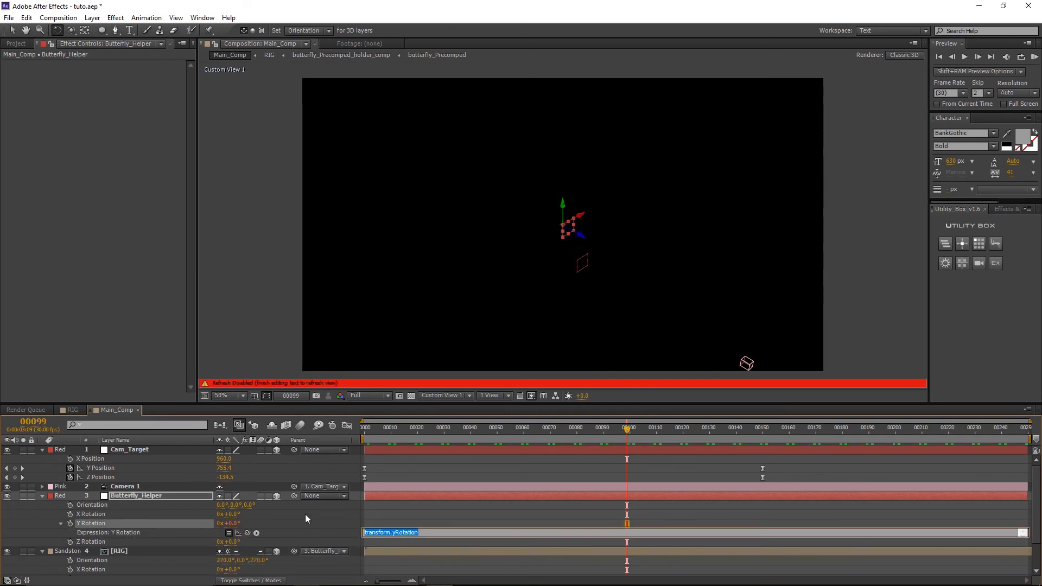
type("time*120")
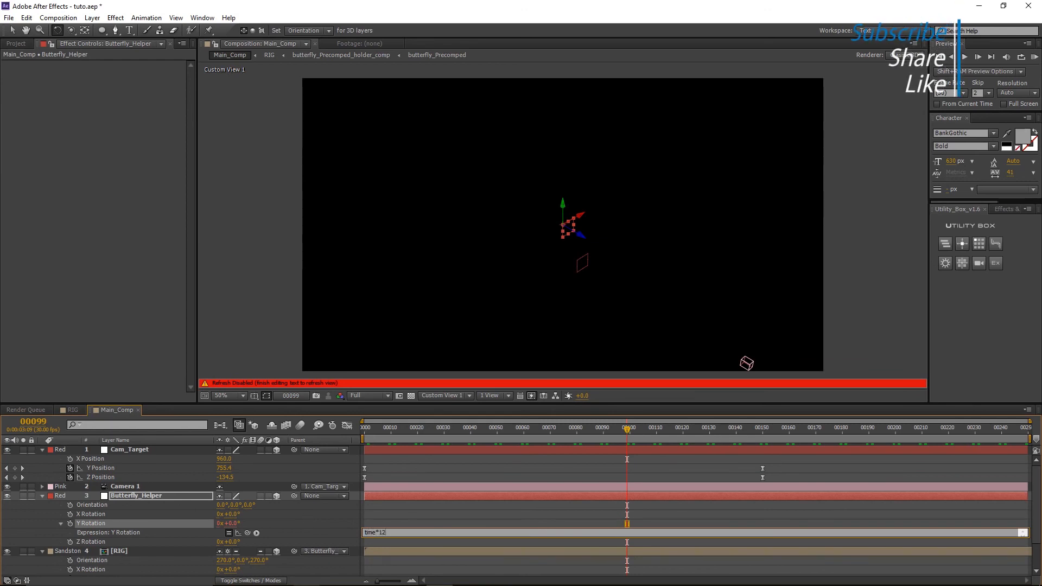
left_click(500, 520)
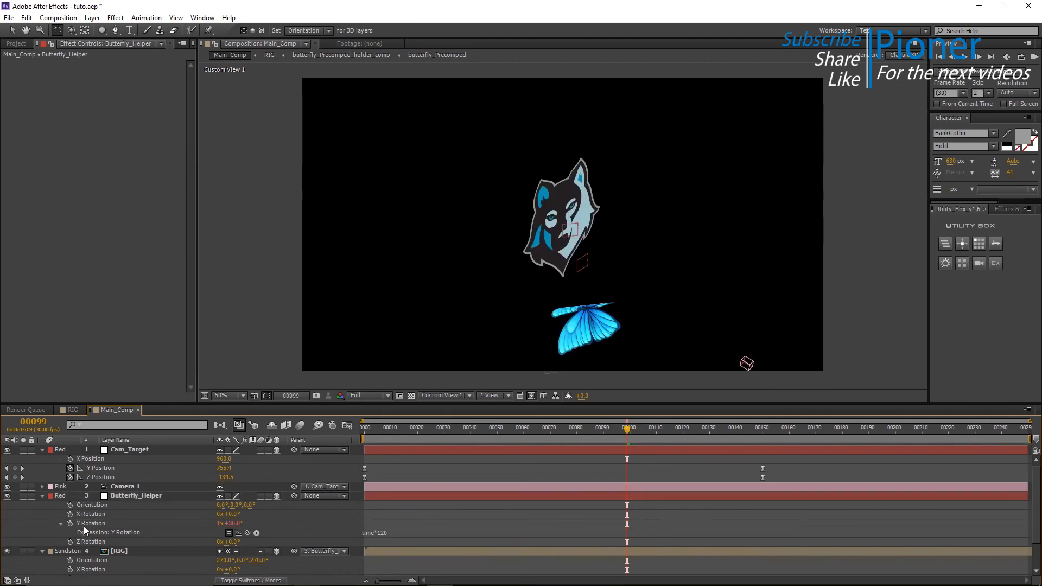
left_click_drag(626, 432, 598, 420)
Bring the butterfly closer to the logo by setting RIG's Z Position to -375, and scrub to check its orbit
scroll(395, 495, "down", 2)
left_click(147, 515)
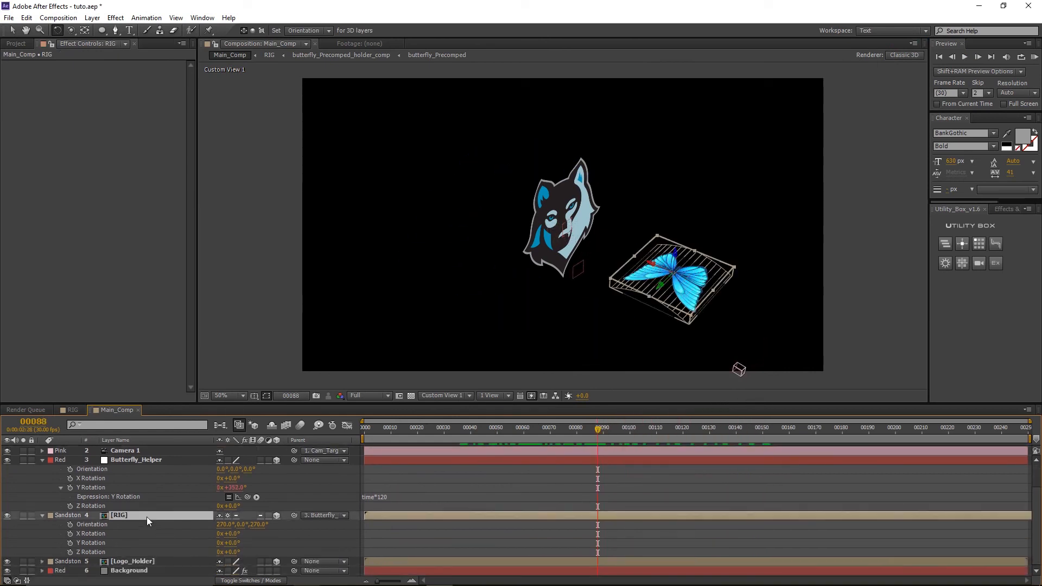
key("p")
left_click_drag(229, 553, 448, 540)
left_click_drag(607, 434, 738, 423)
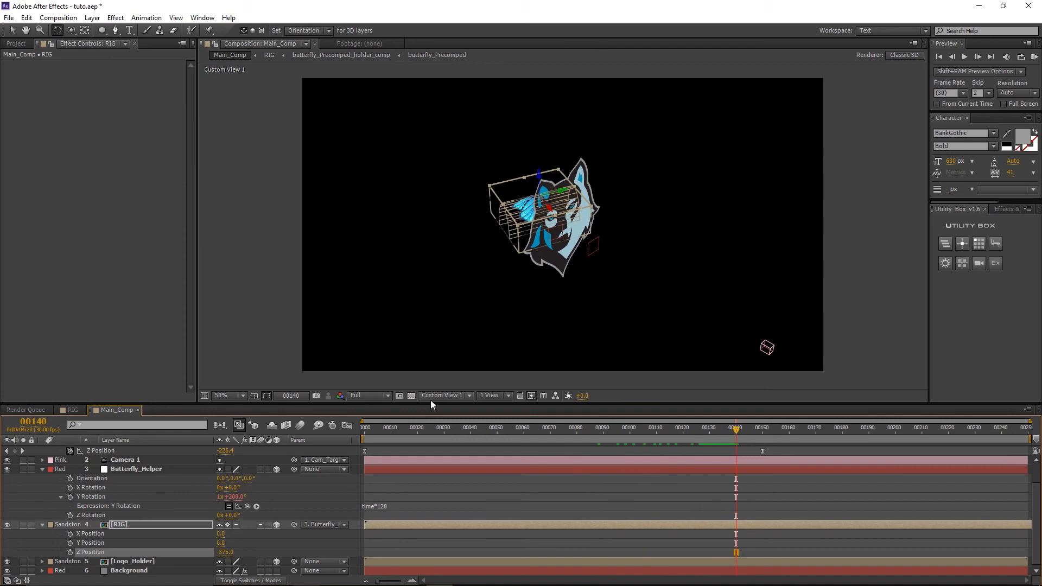
Return to the Active Camera view and scale the RIG layer down to 22%
left_click(433, 396)
left_click(456, 410)
left_click_drag(706, 432, 622, 429)
left_click(216, 524)
key("s")
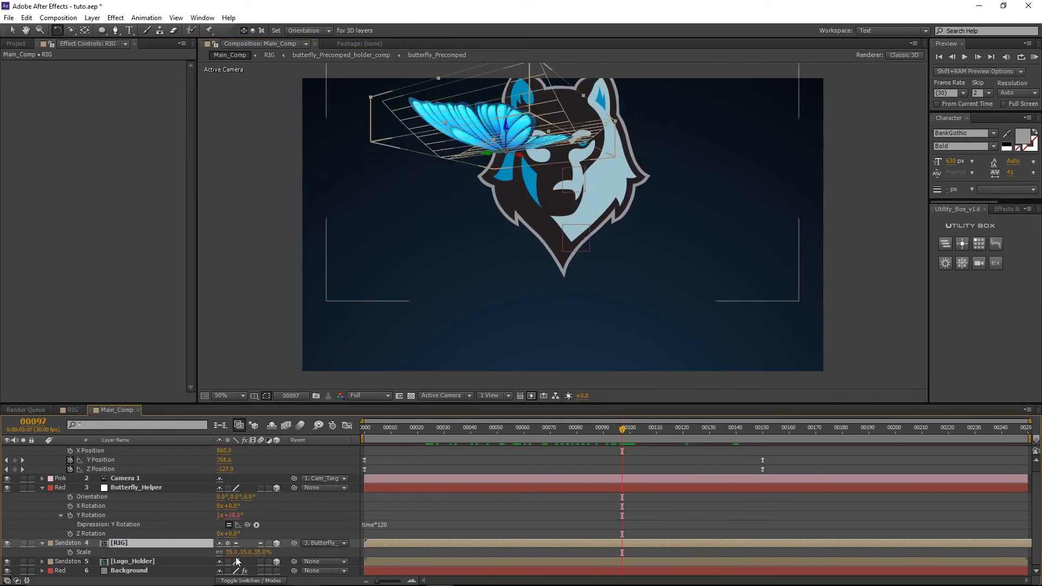
left_click_drag(230, 554, 225, 554)
At frame 0, set Butterfly_Helper's Y Position to 1620 below the logo and keyframe it
left_click_drag(599, 428, 322, 435)
left_click(144, 487)
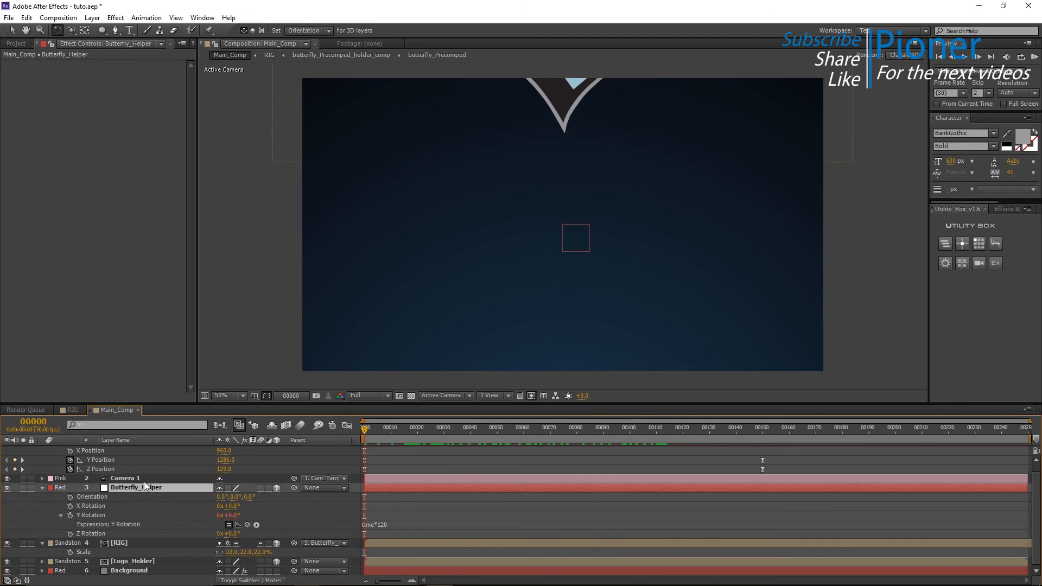
key("p")
left_click_drag(221, 523, 268, 515)
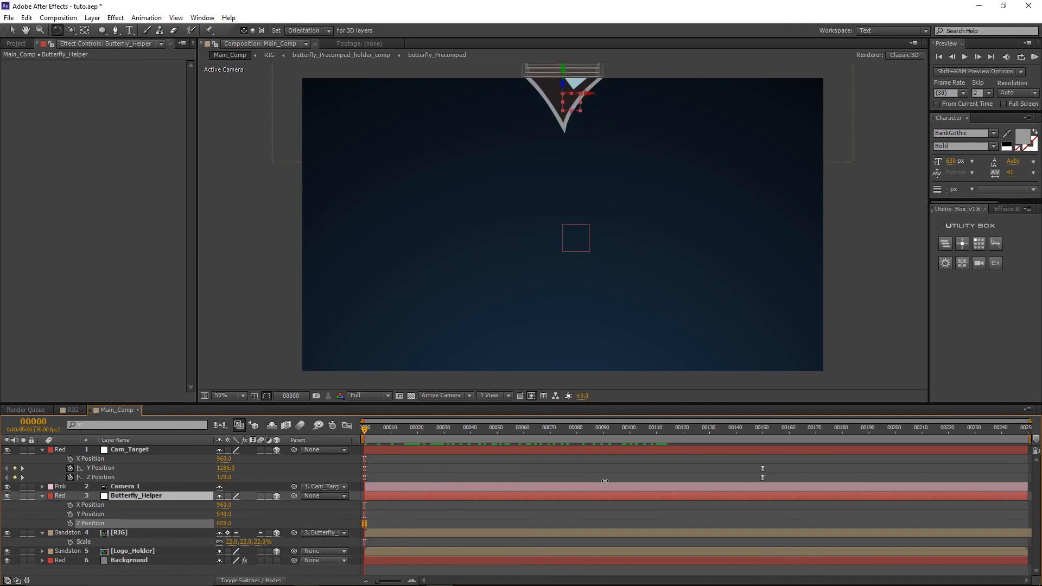
key("ctrl+z")
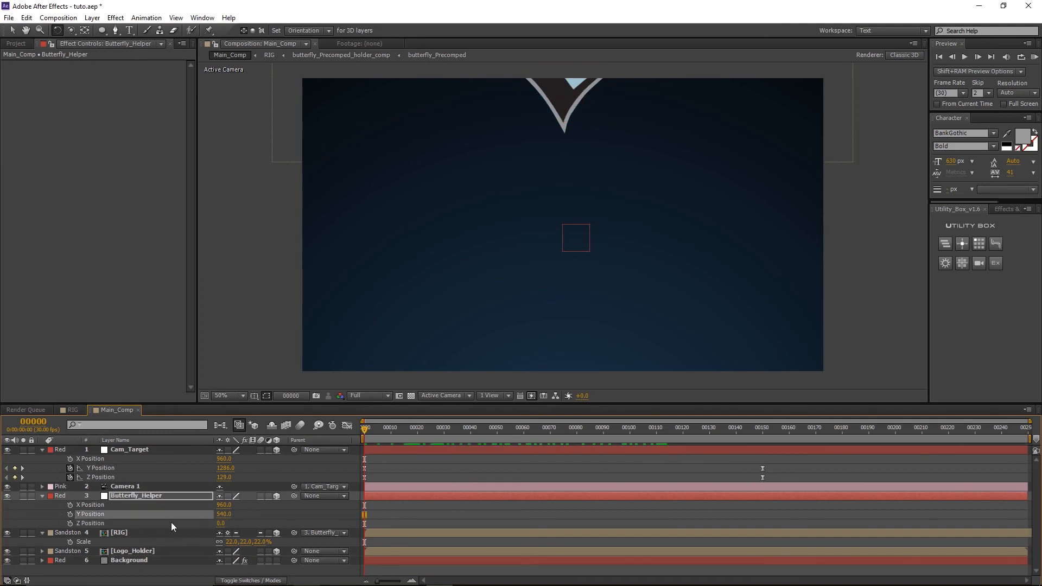
left_click_drag(296, 516, 798, 507)
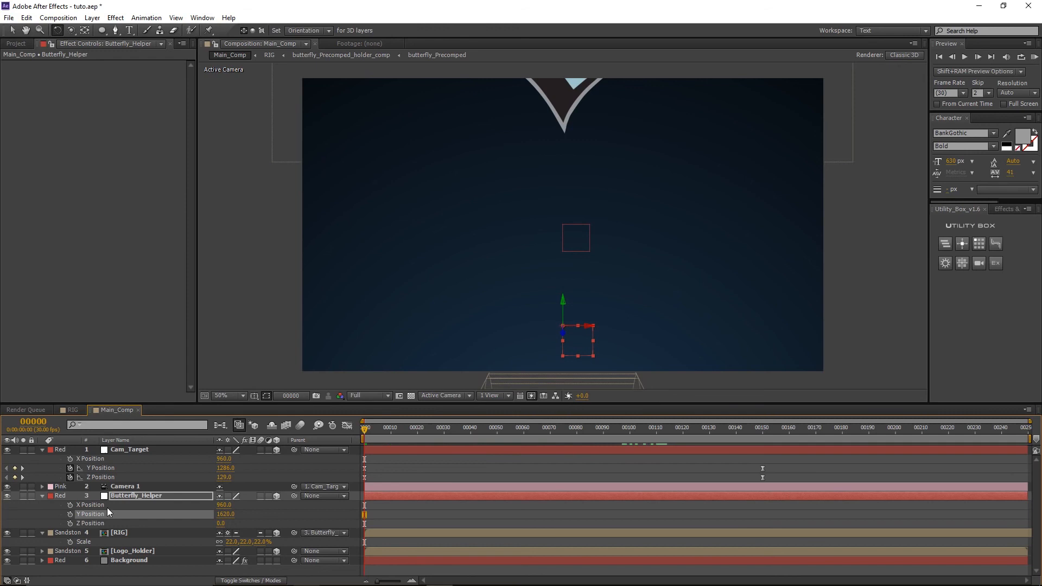
left_click(70, 514)
At frame 196, keyframe Butterfly_Helper's Y Position at -60 so the butterfly rises past the logo
left_click_drag(365, 429, 760, 441)
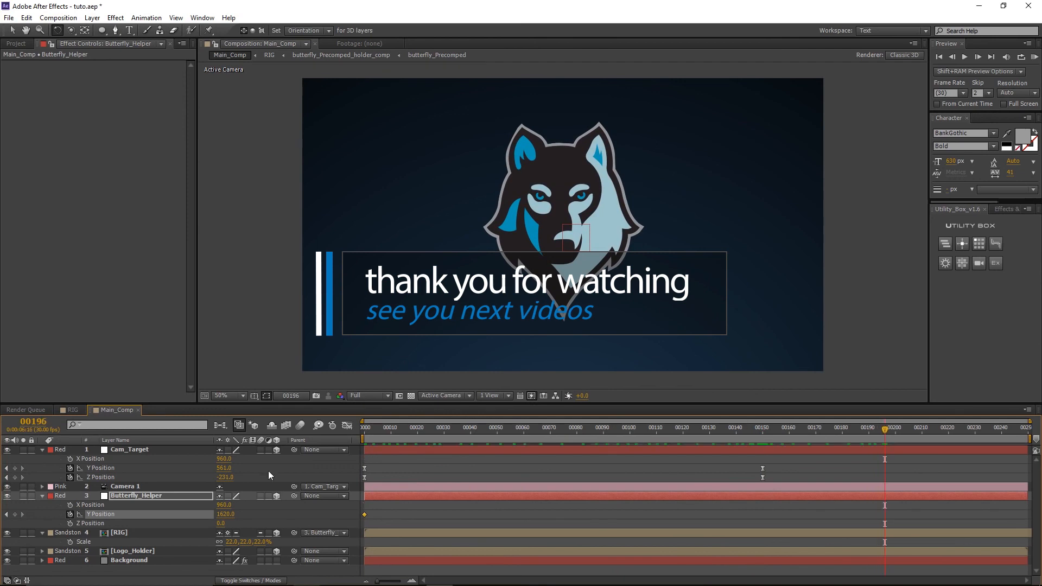
left_click_drag(225, 514, 144, 523)
scroll(525, 222, "down", 2)
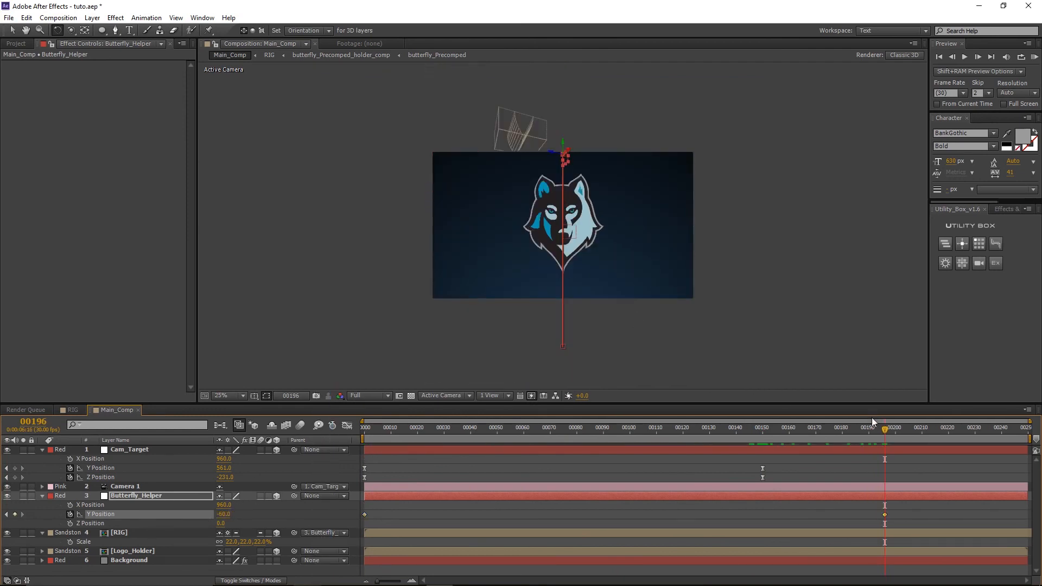